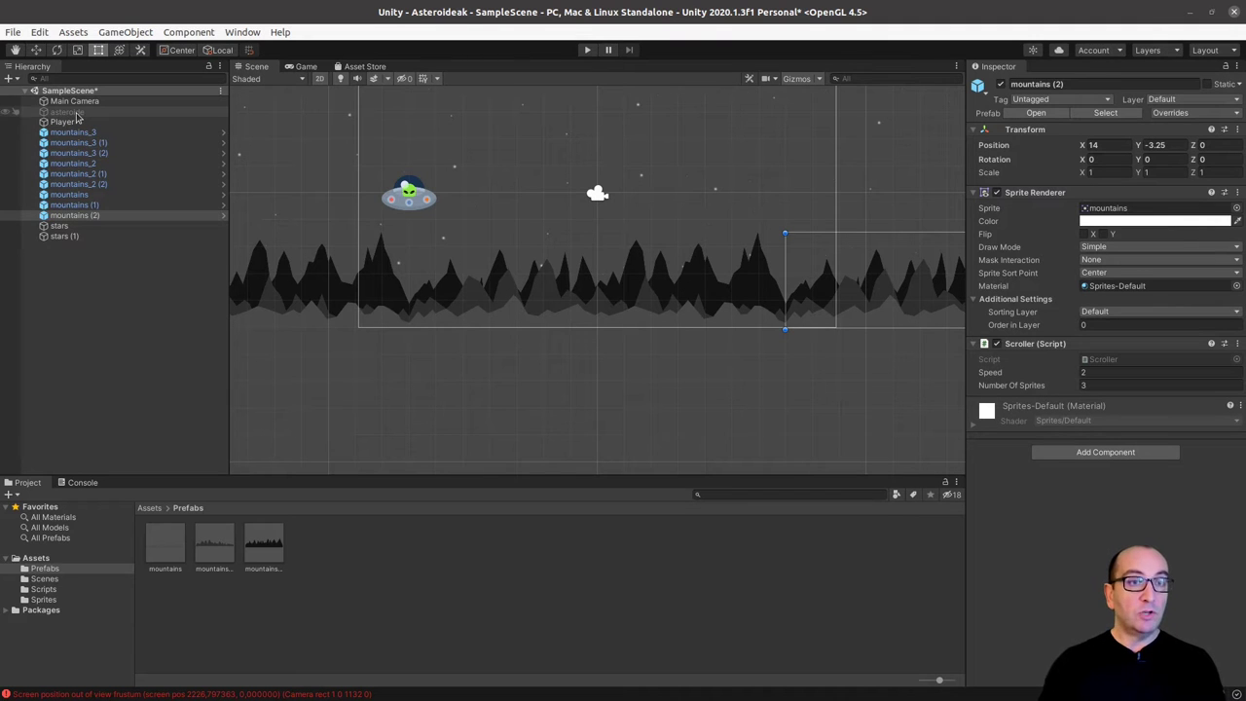
# - Select the asteroide object and go back to the root Assets folder in the Project panel
pyautogui.click(109, 113)
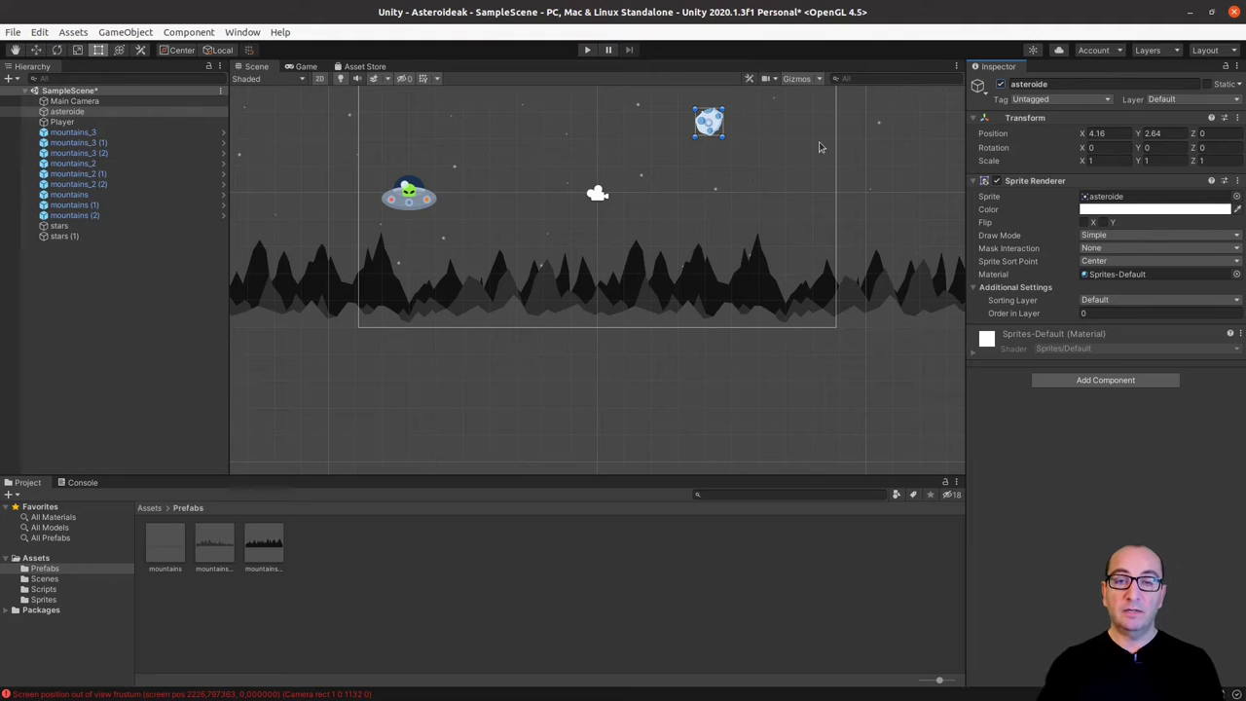
pyautogui.click(149, 509)
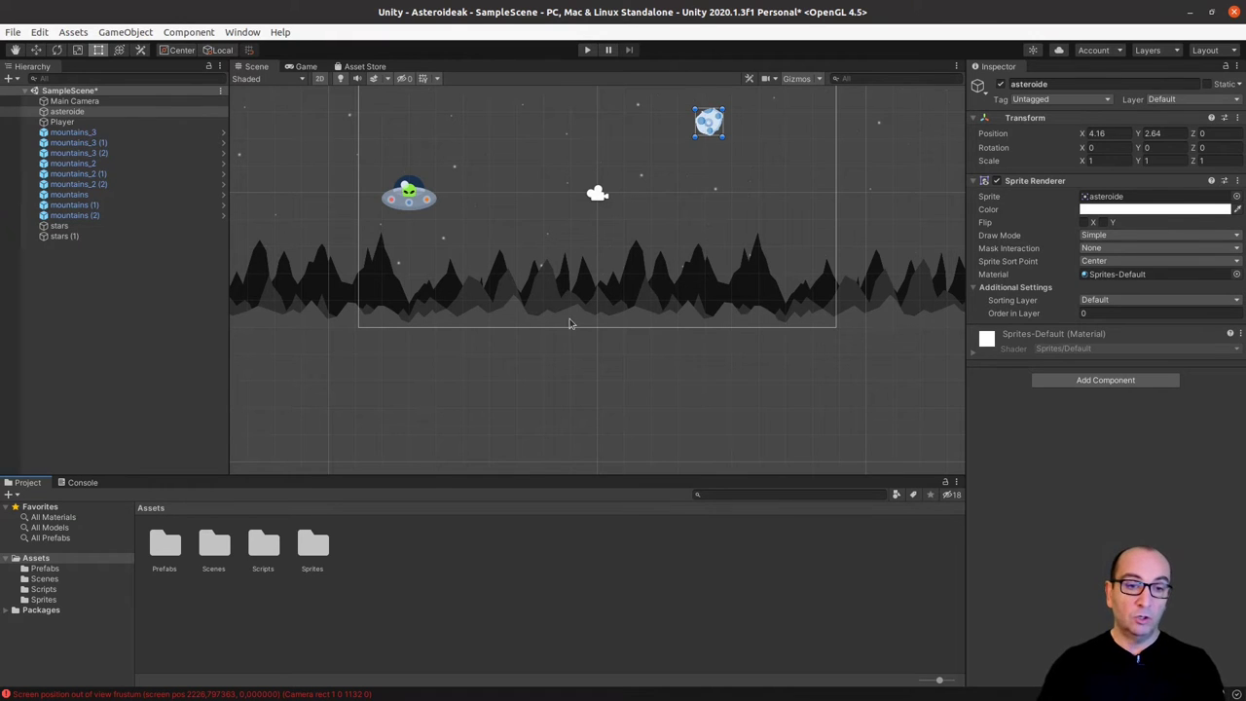
# - Create a new C# script named AsteroidController inside the Scripts folder
pyautogui.doubleClick(265, 546)
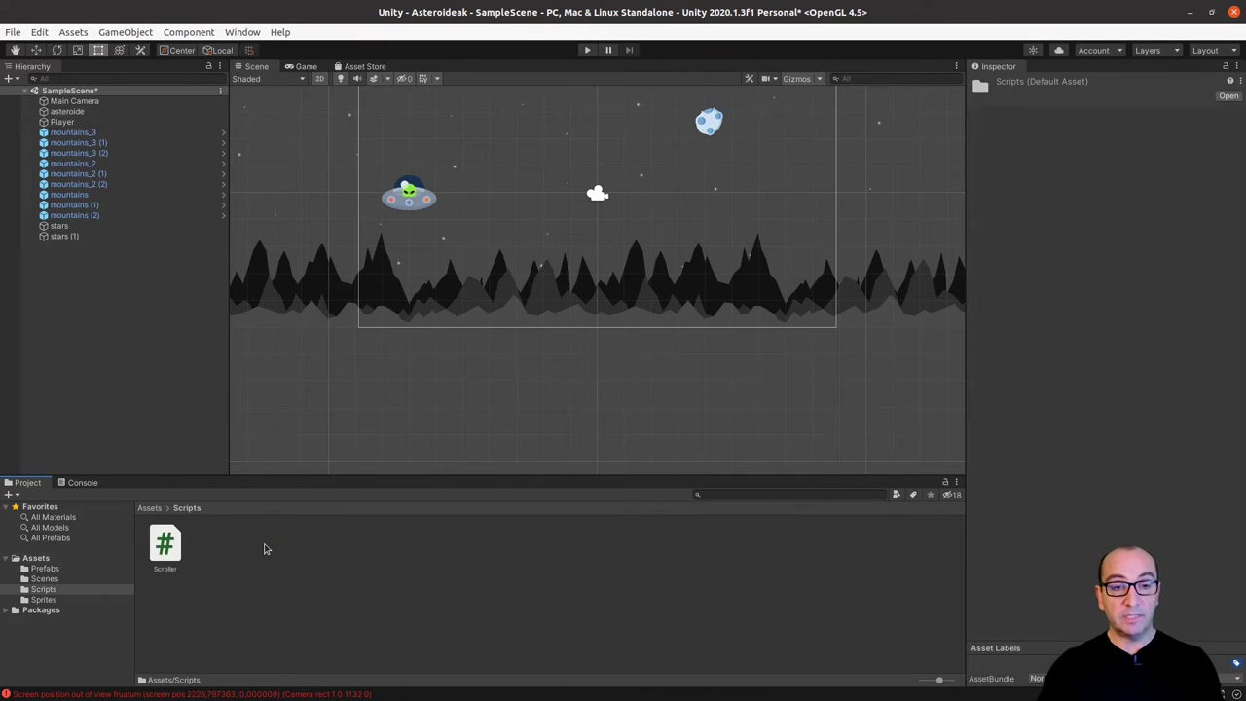
pyautogui.rightClick(330, 554)
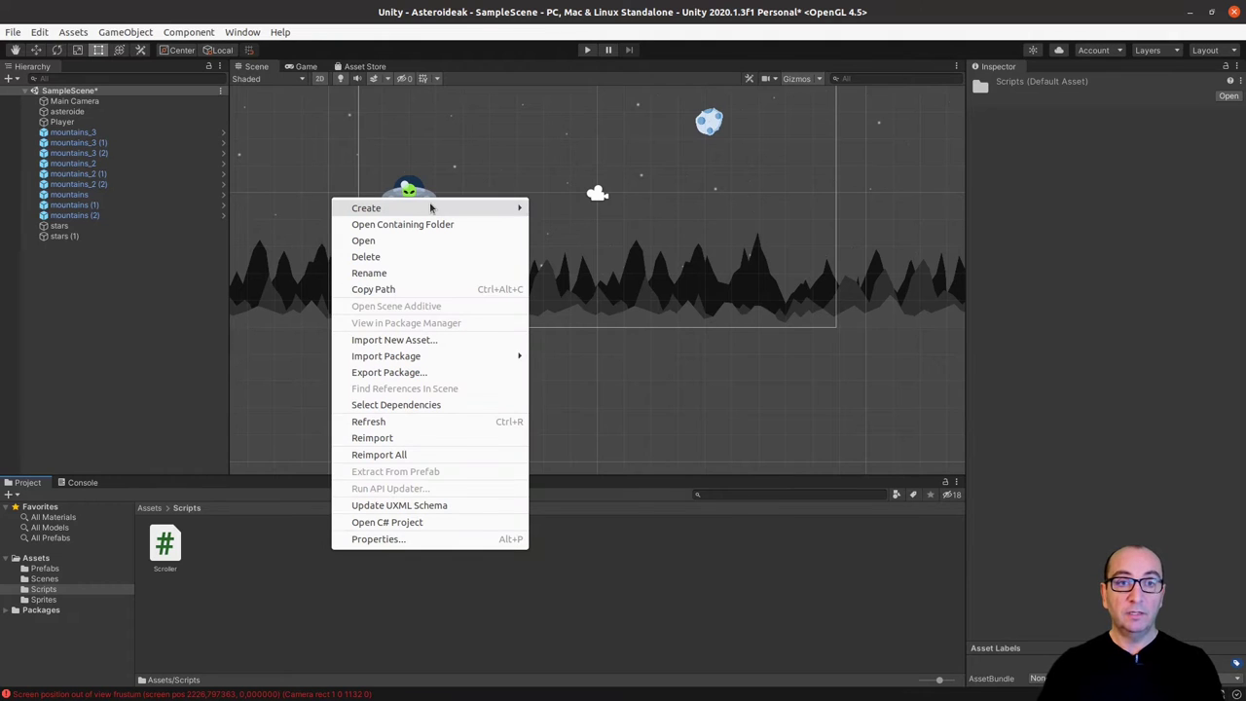
pyautogui.moveTo(433, 207)
pyautogui.click(610, 135)
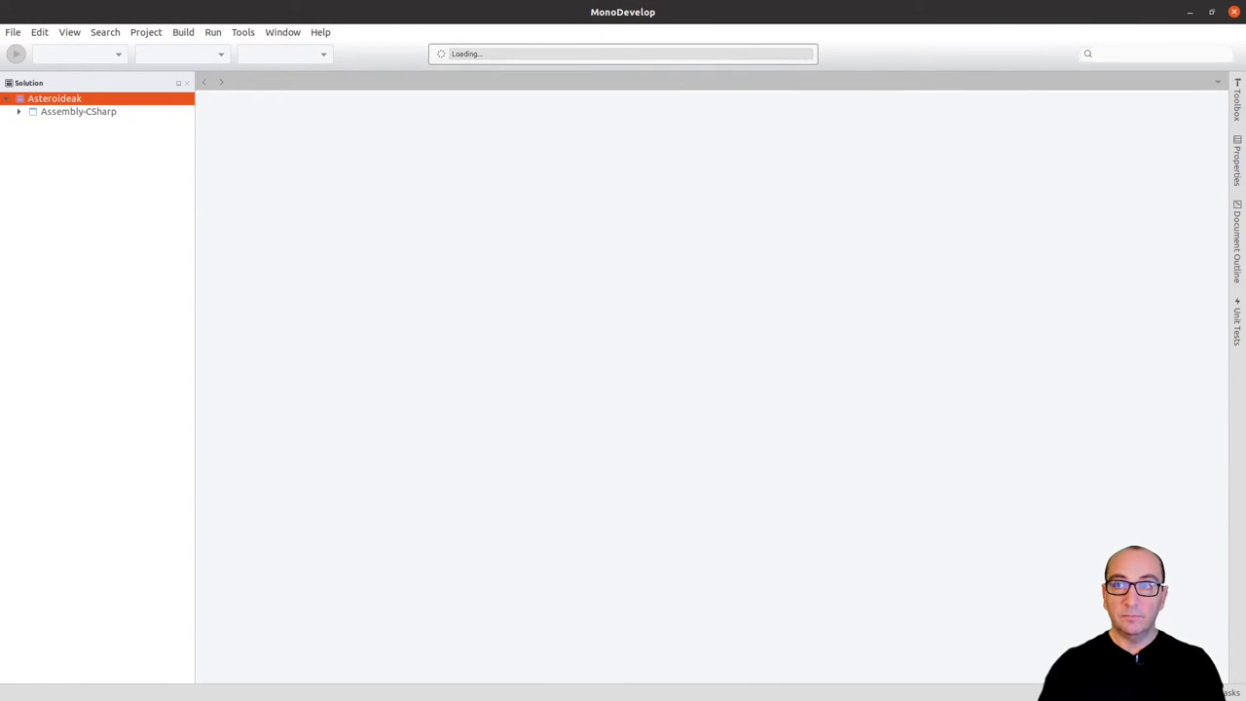
# - Open AsteroidController.cs in MonoDevelop next to Scroller.cs, closing the duplicate window
pyautogui.press('super')
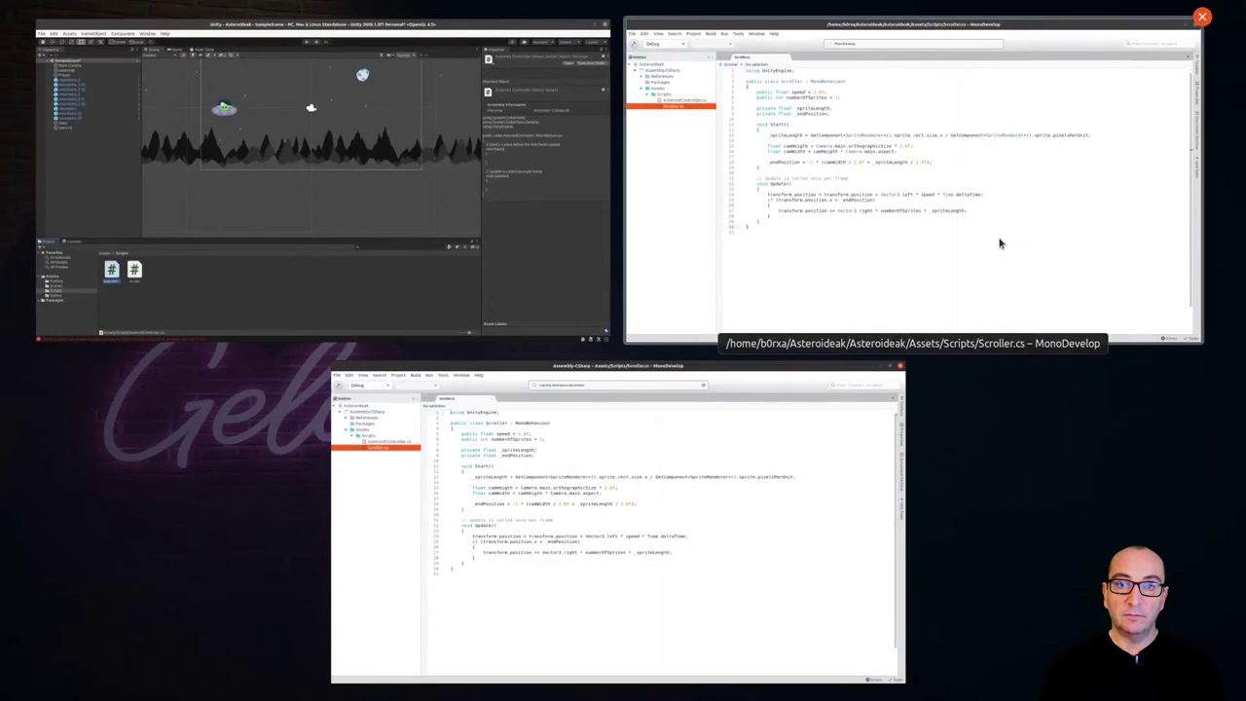
pyautogui.click(1000, 243)
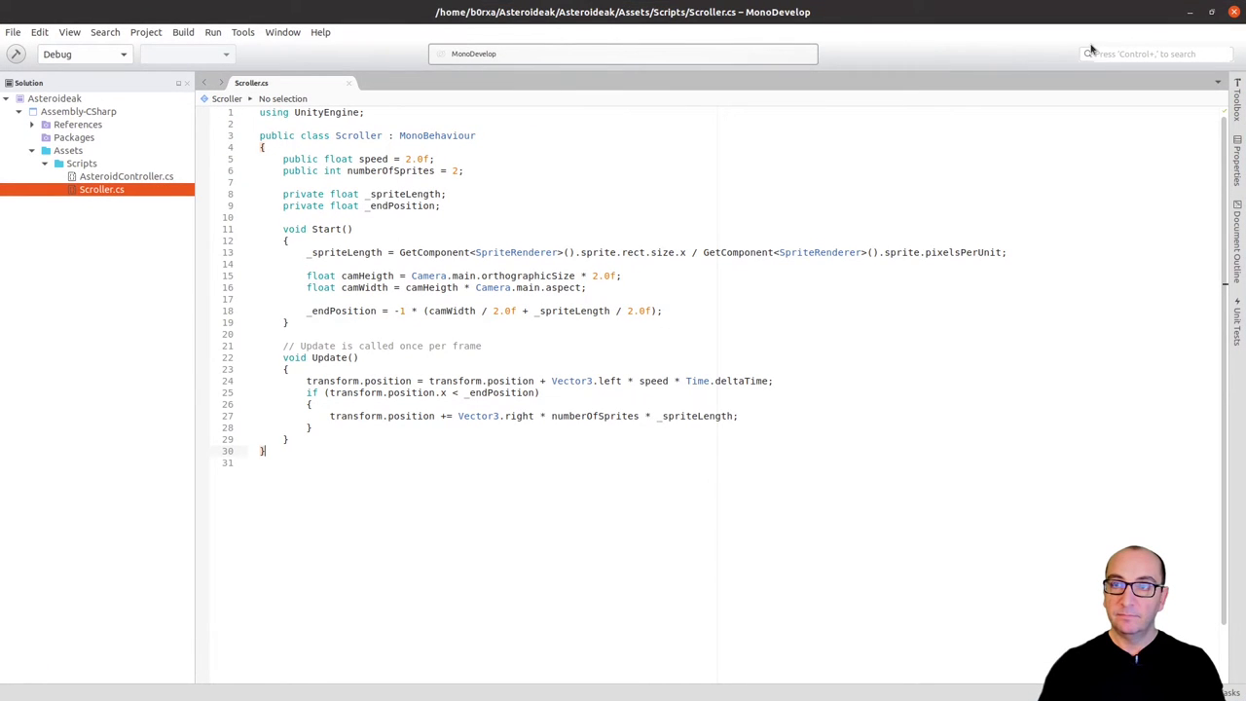
pyautogui.click(1234, 14)
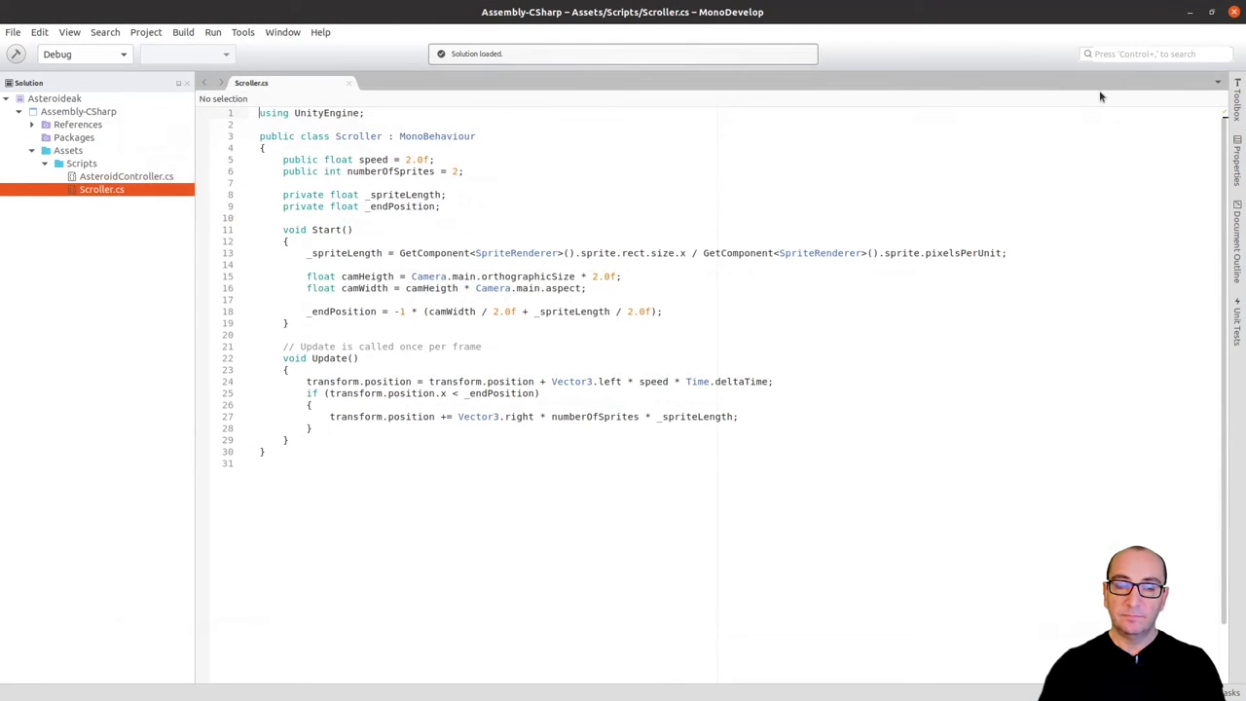
pyautogui.click(124, 177)
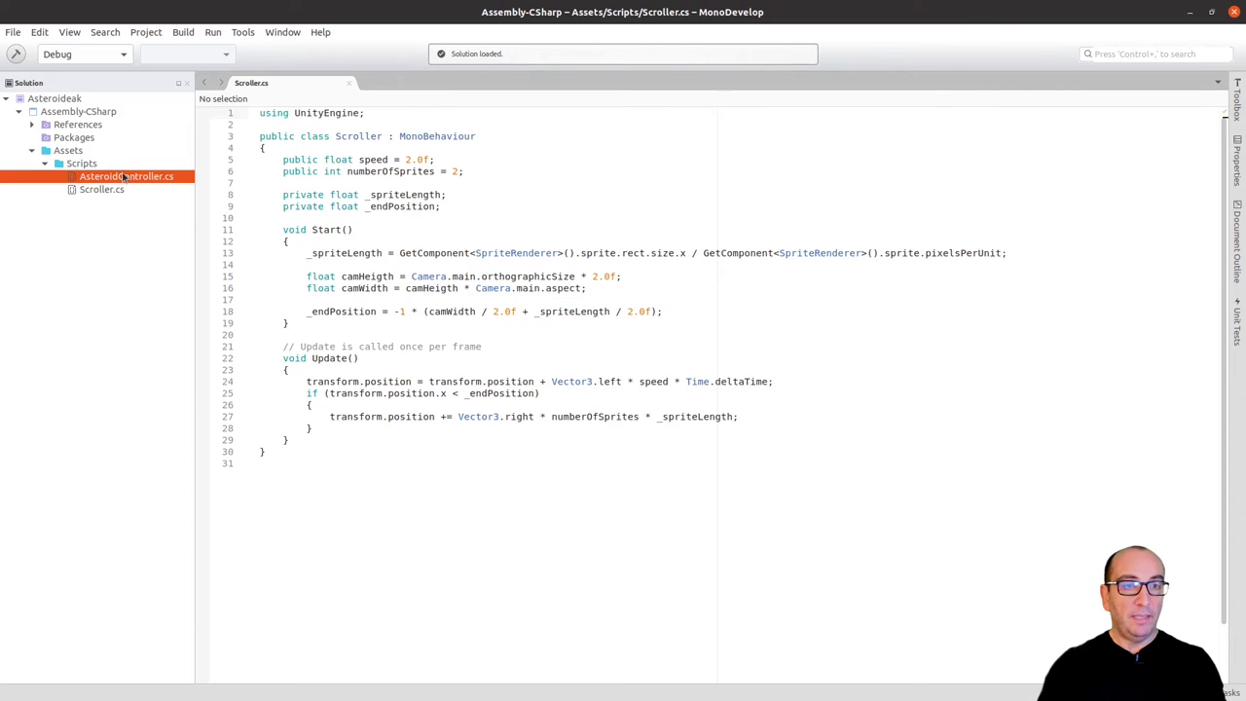
pyautogui.doubleClick(124, 177)
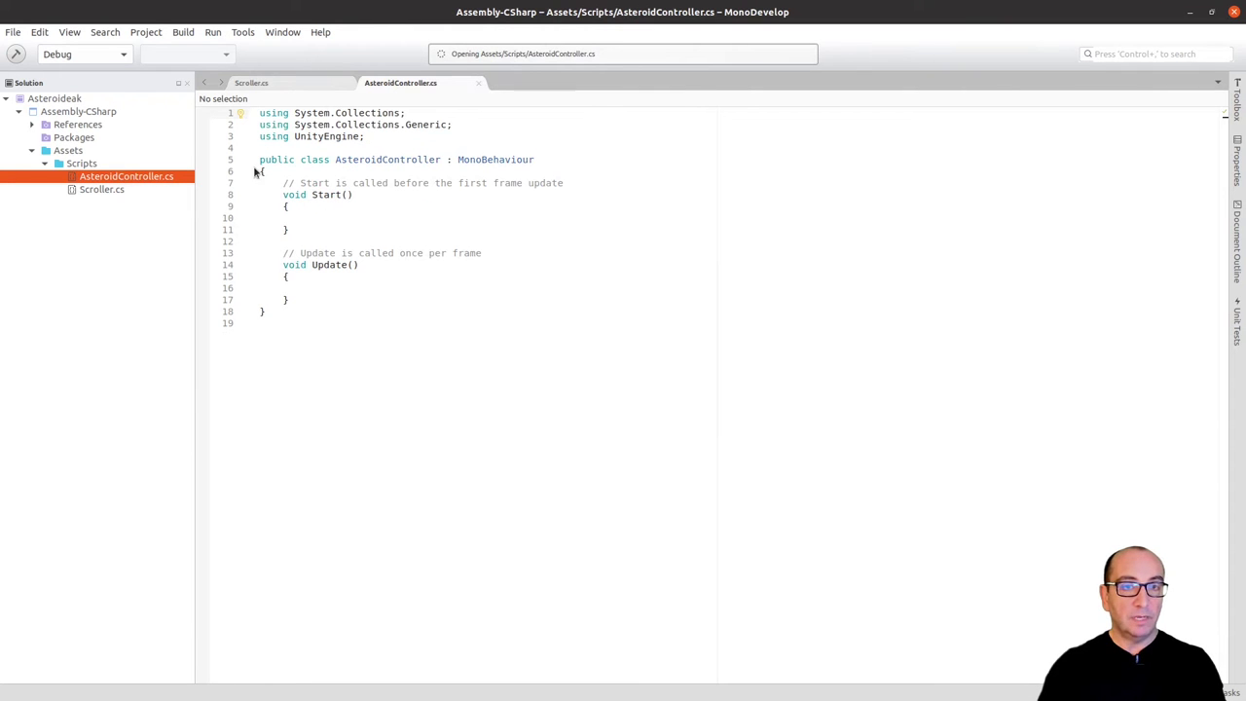
pyautogui.click(103, 191)
pyautogui.click(281, 88)
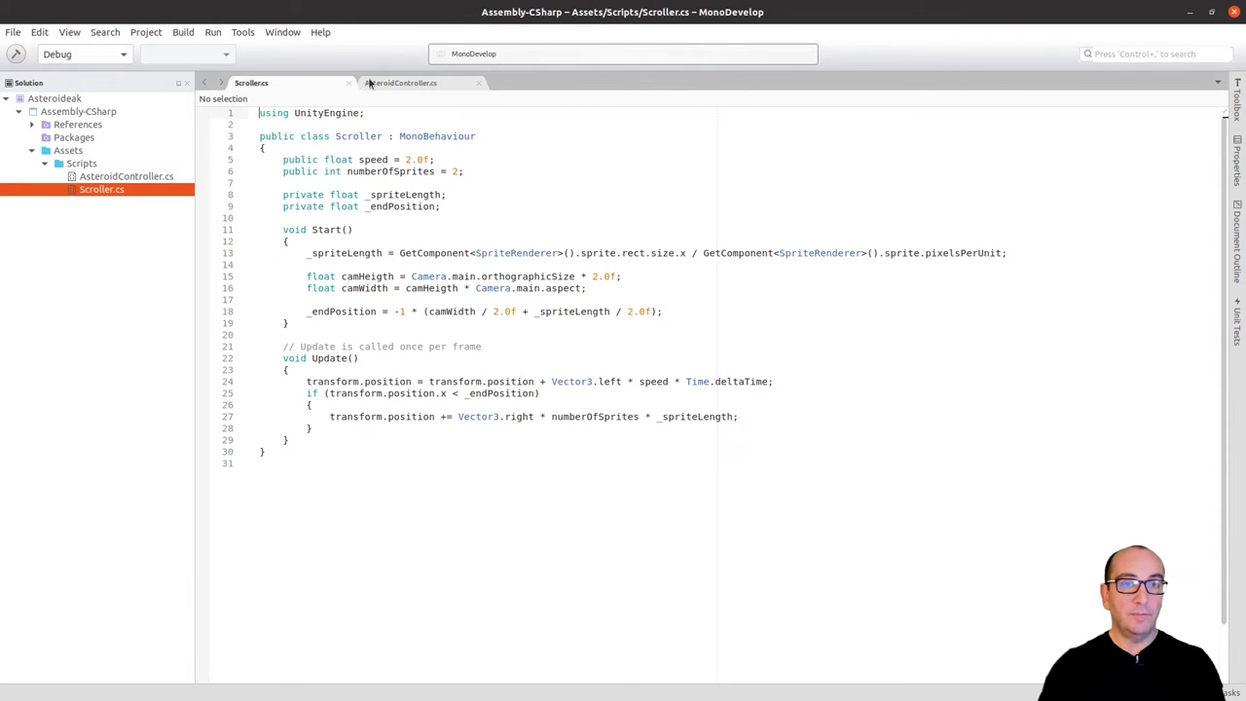
pyautogui.click(412, 83)
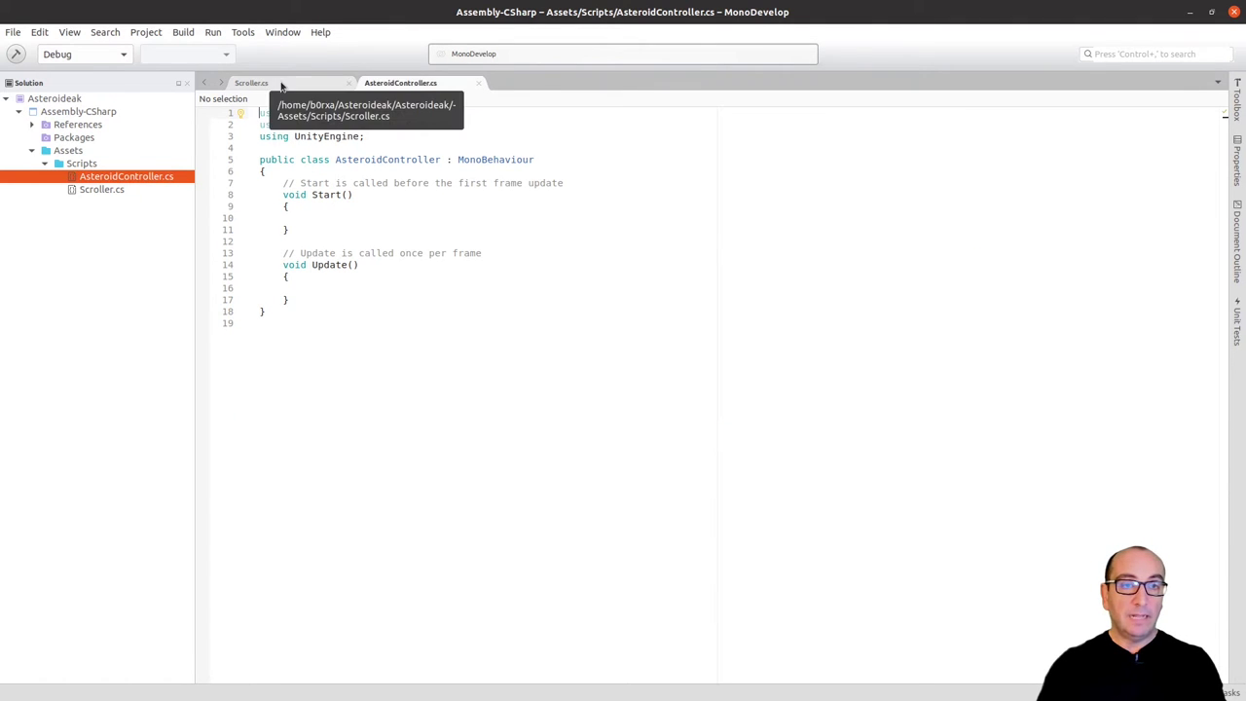
pyautogui.click(282, 86)
pyautogui.click(390, 86)
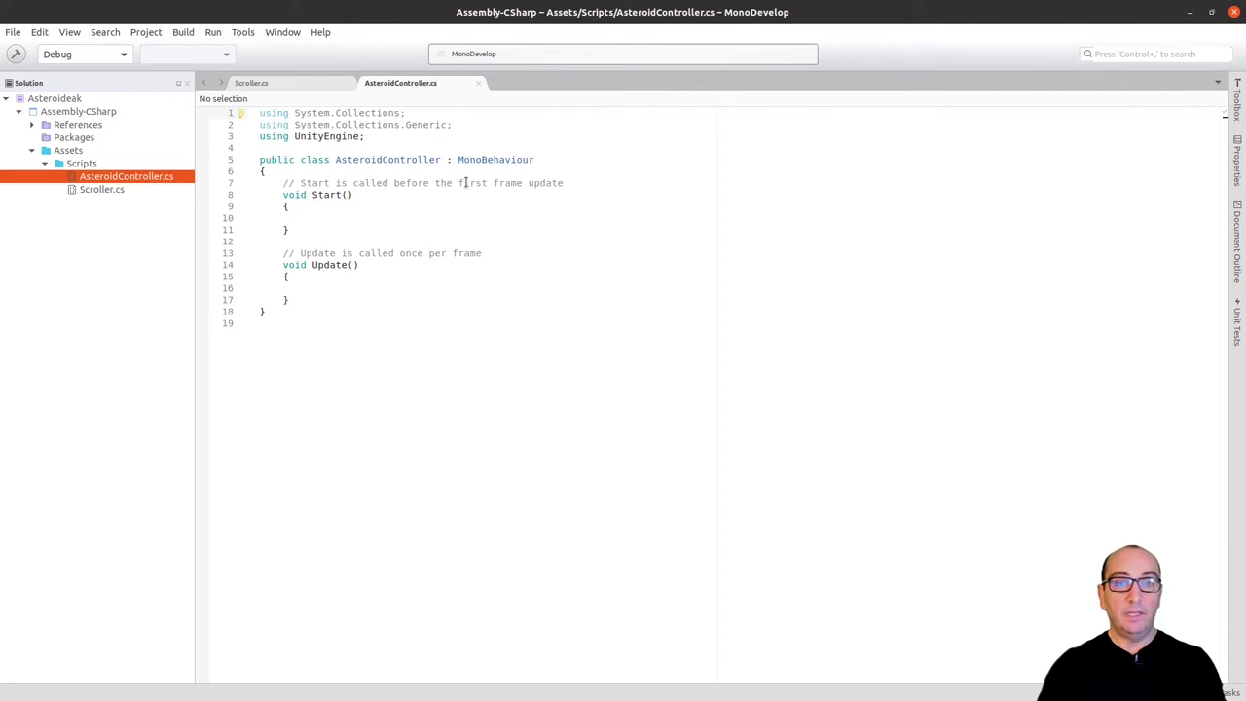
pyautogui.click(271, 84)
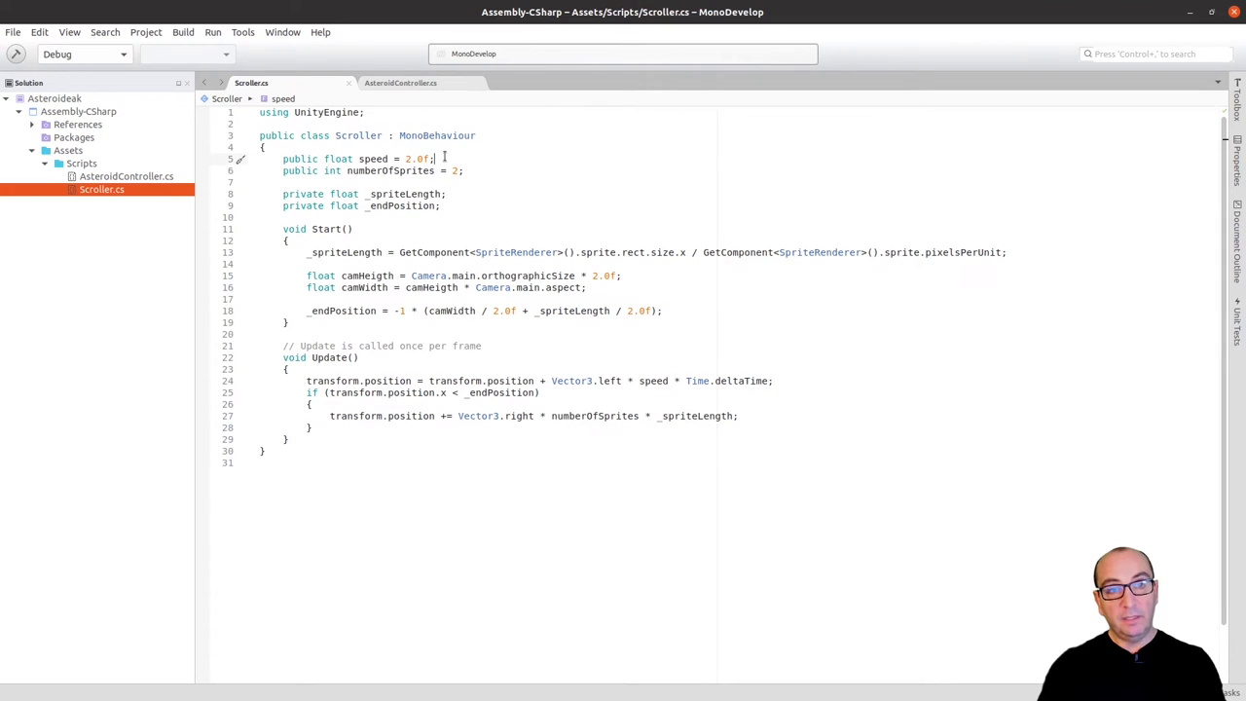
# - Copy 'public float speed = 2.0f' from Scroller into AsteroidController and delete the Start comment
pyautogui.moveTo(445, 159); pyautogui.dragTo(444, 151)
pyautogui.hotkey('ctrl', 'c')
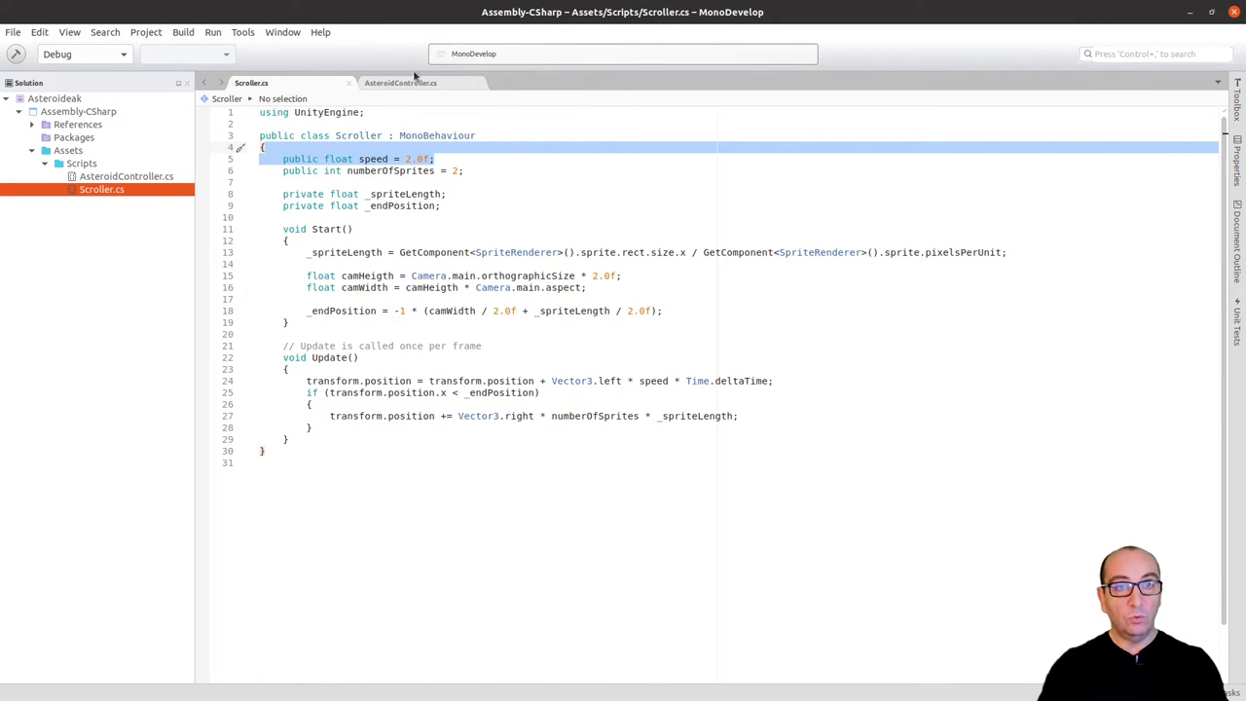
pyautogui.click(409, 84)
pyautogui.click(302, 172)
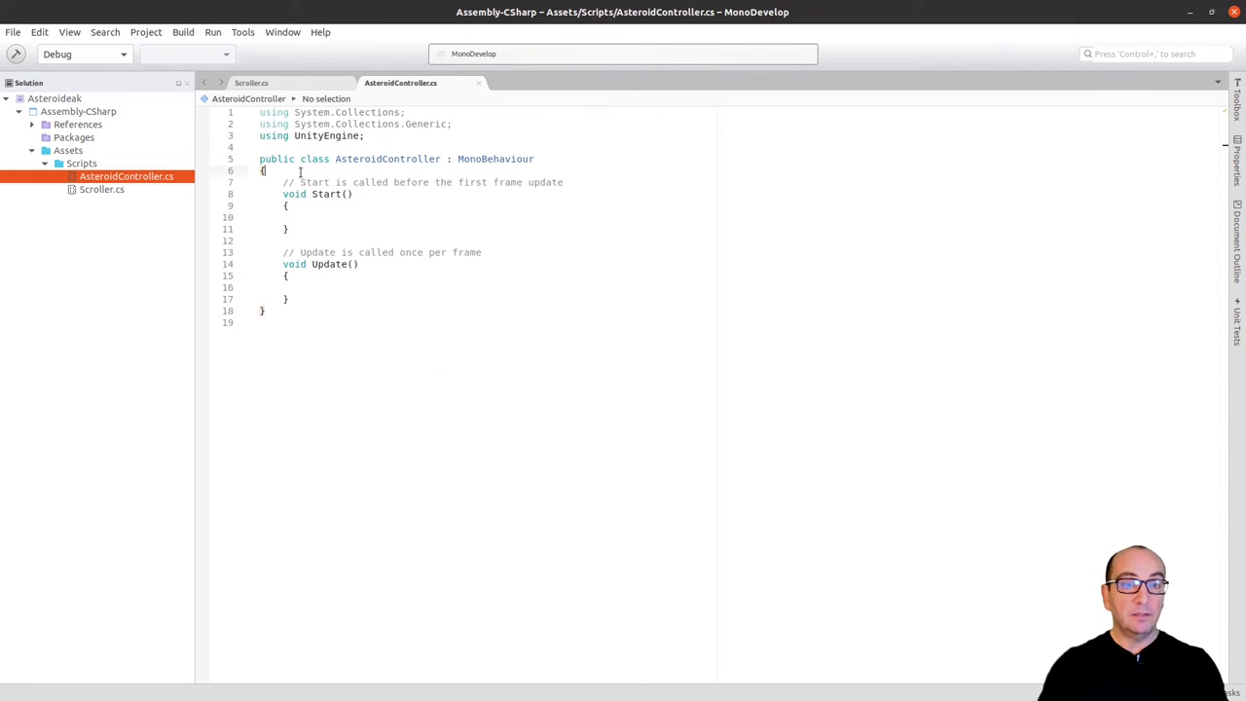
pyautogui.hotkey('ctrl', 'v')
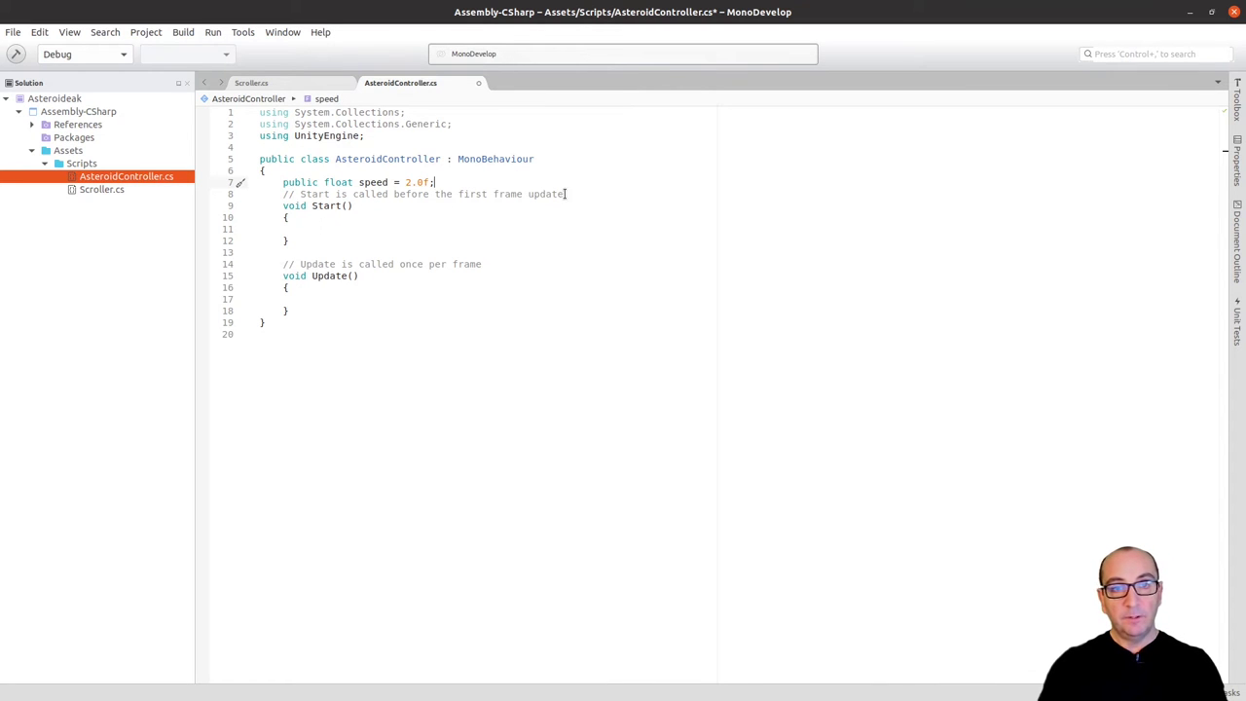
pyautogui.moveTo(565, 193); pyautogui.dragTo(571, 182)
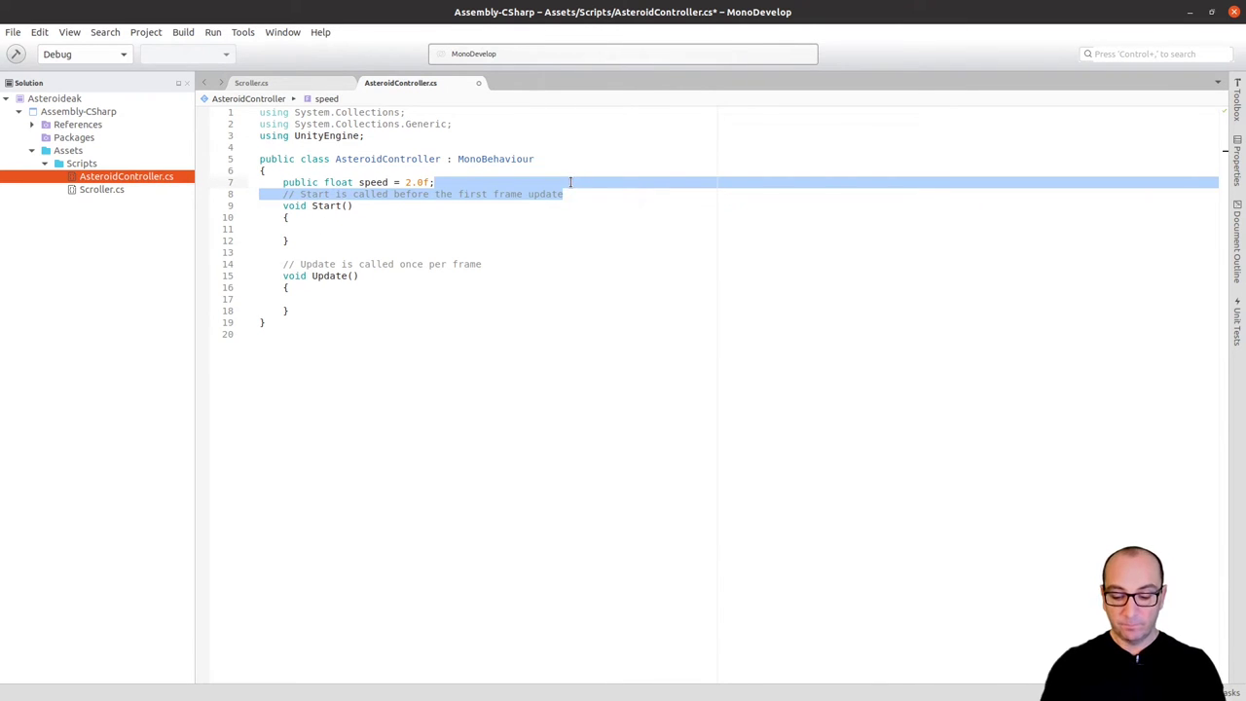
pyautogui.press('BackSpace')
pyautogui.press('Return')
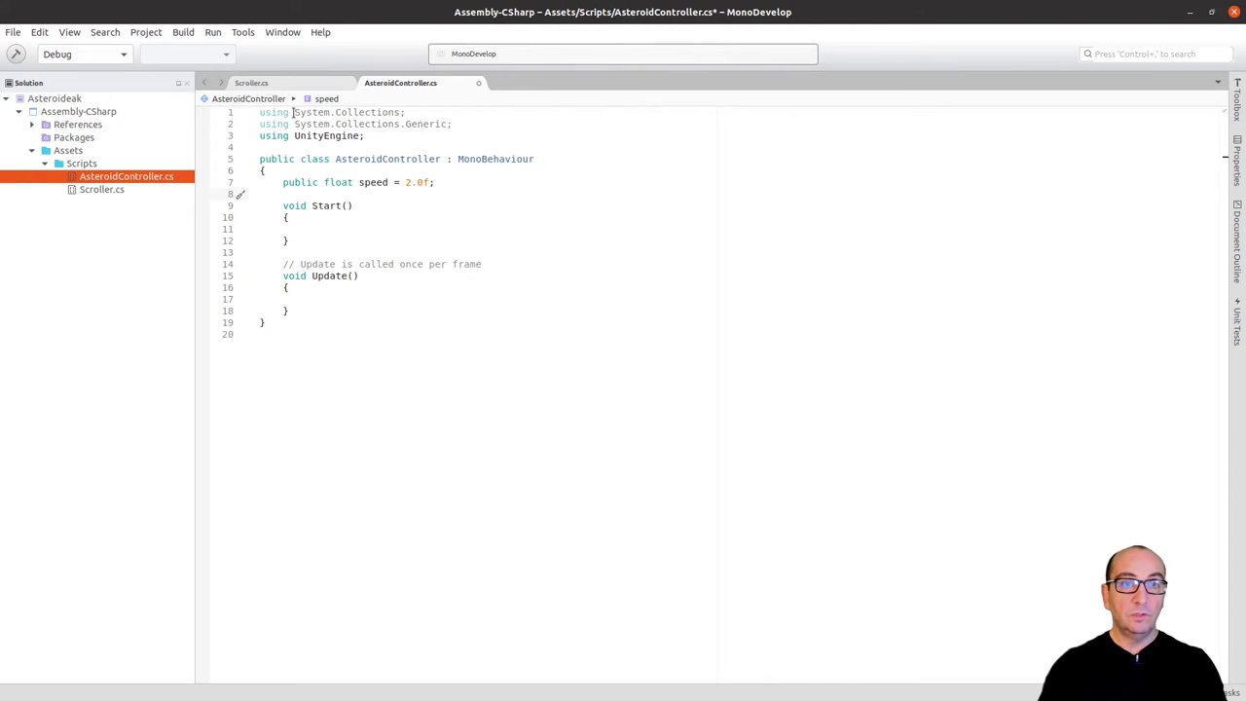
# - Copy Scroller's leftward movement line (speed * Time.deltaTime) into AsteroidController's Update()
pyautogui.click(285, 84)
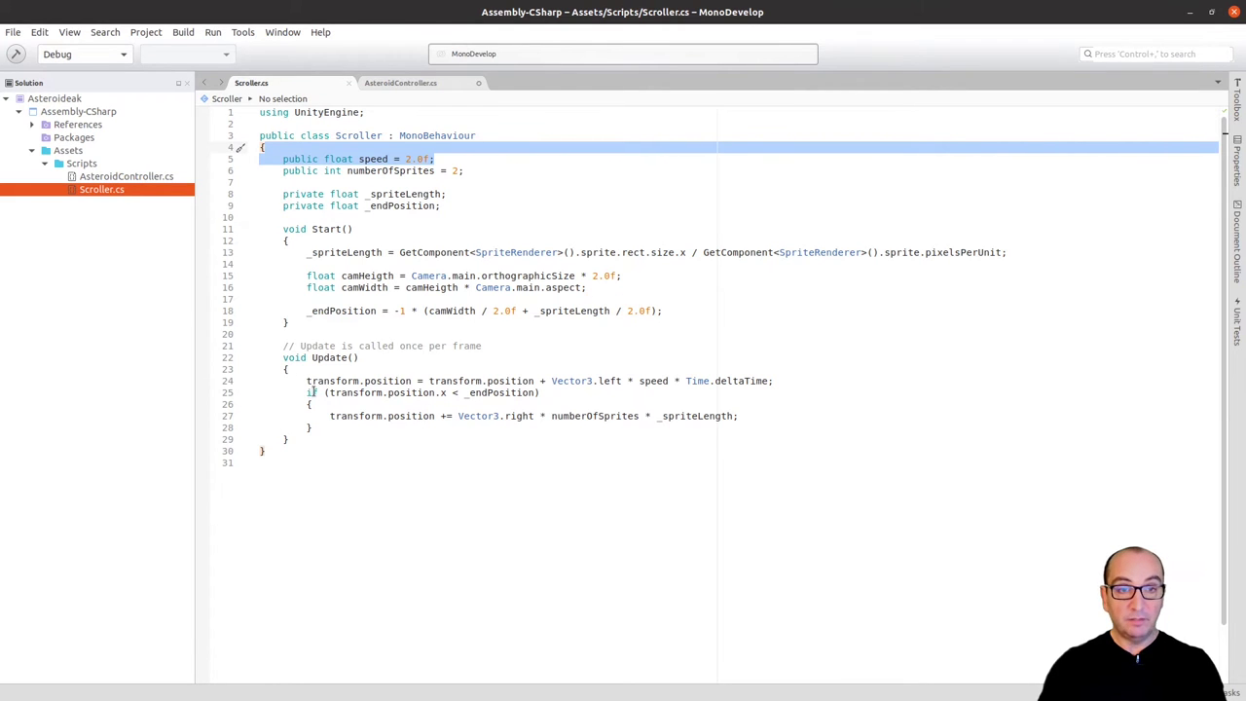
pyautogui.moveTo(778, 380); pyautogui.dragTo(561, 373)
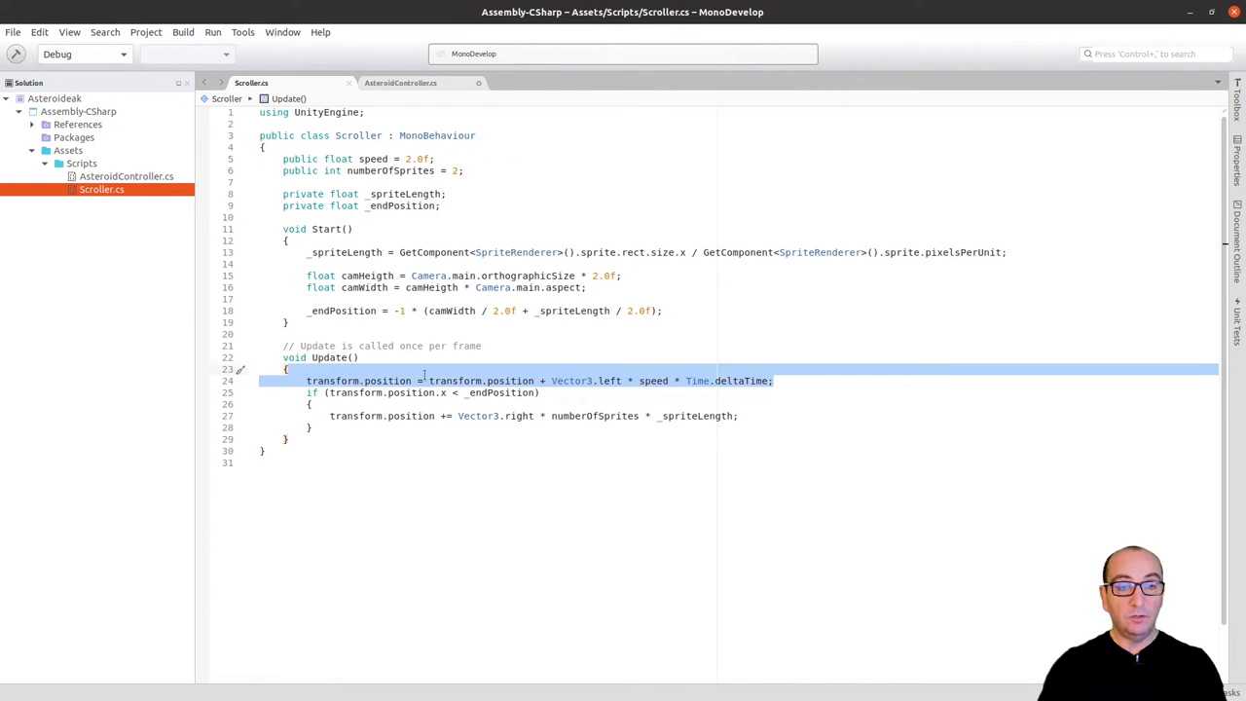
pyautogui.moveTo(425, 376); pyautogui.dragTo(306, 381)
pyautogui.hotkey('ctrl', 'c')
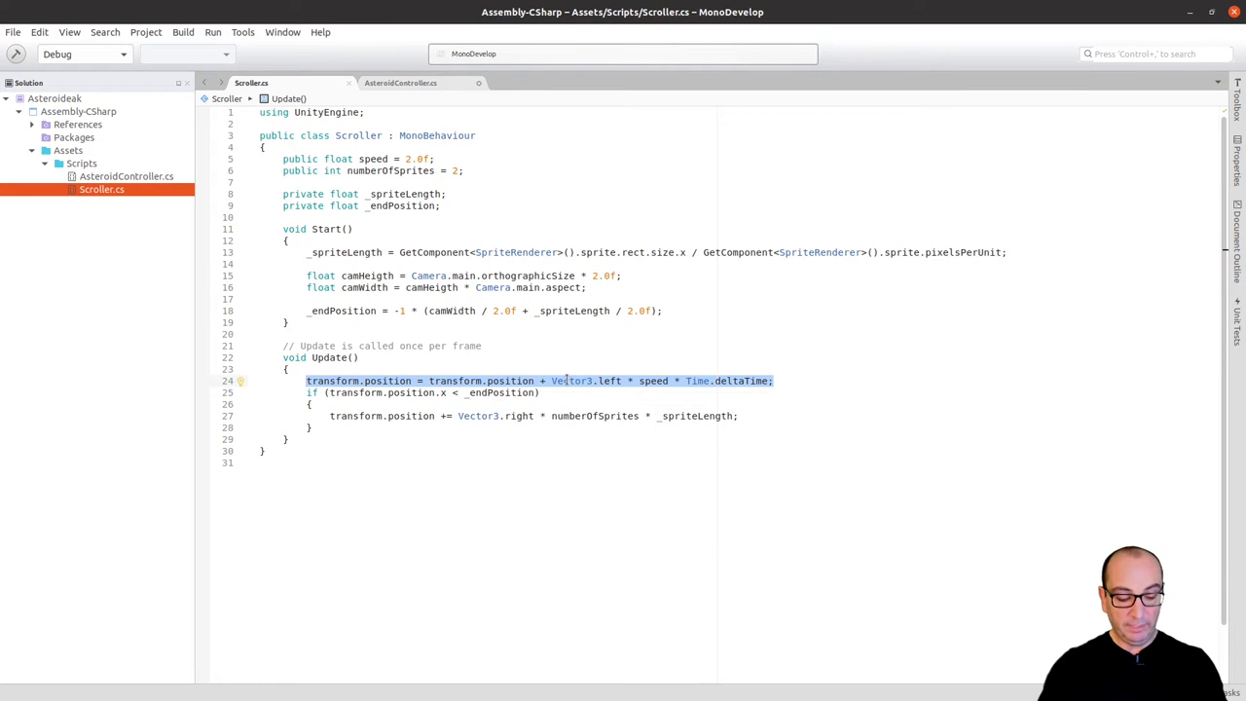
pyautogui.click(403, 85)
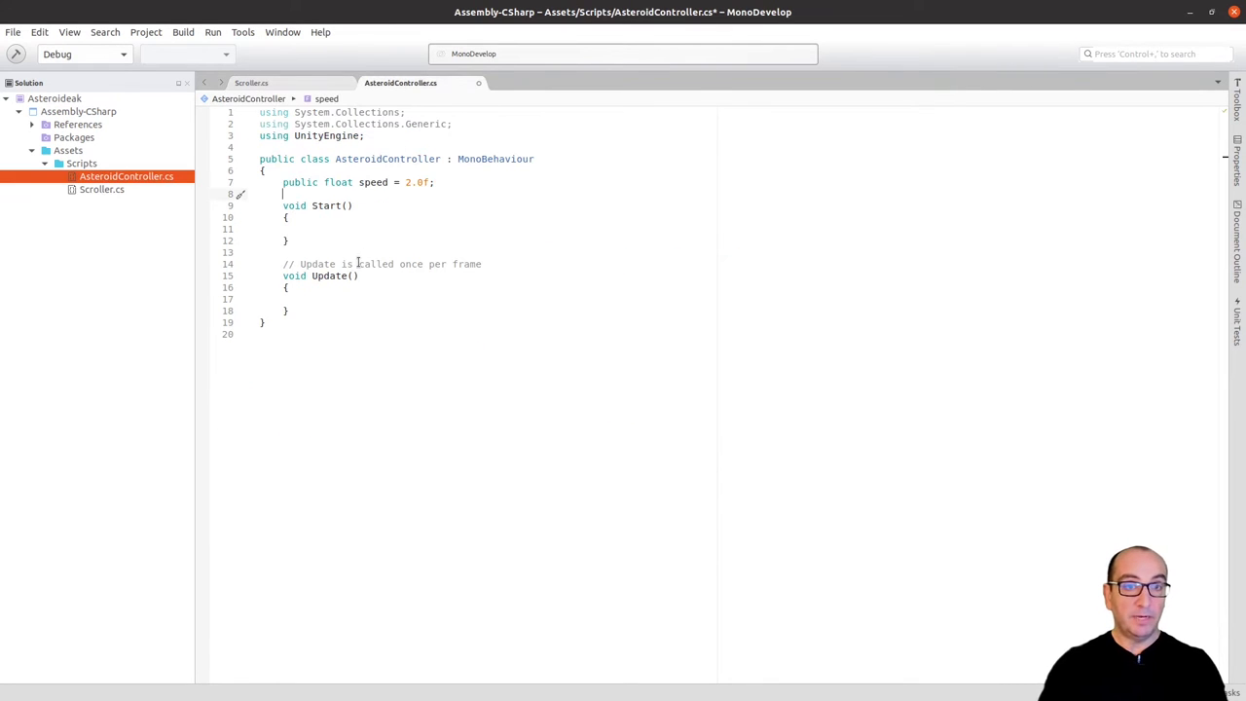
pyautogui.click(312, 299)
pyautogui.hotkey('ctrl', 'v')
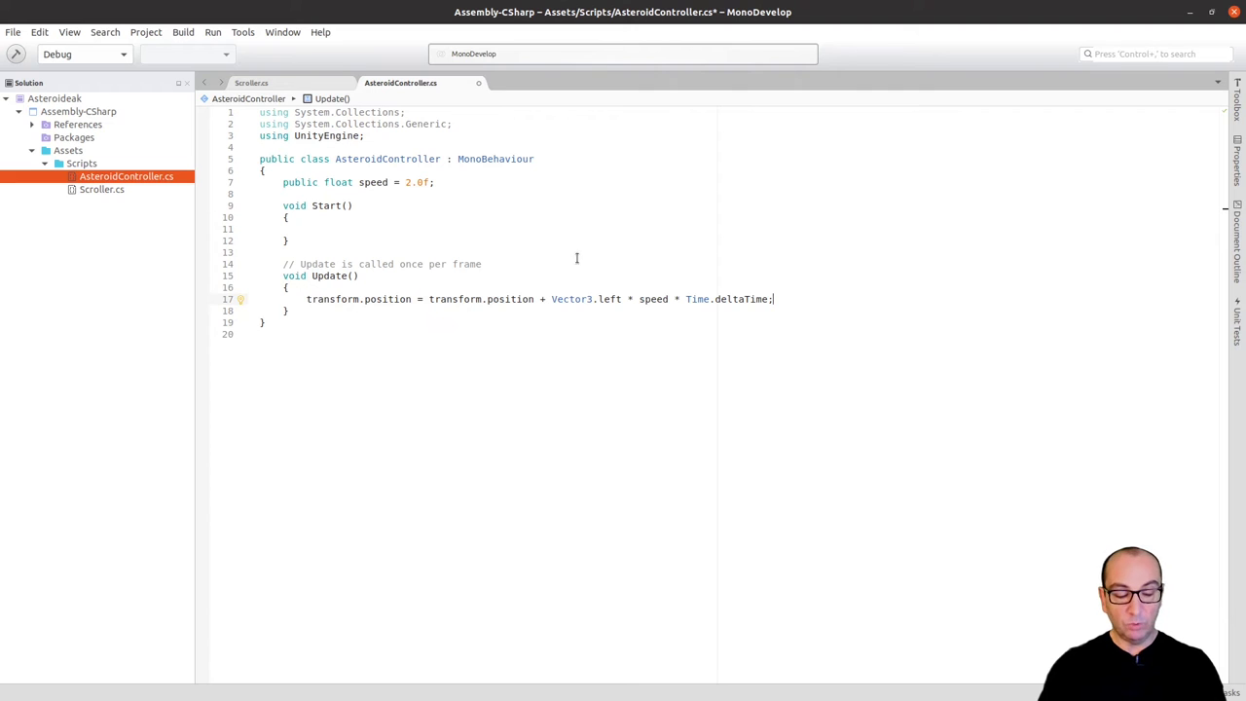
# - Change the speed to 3.0f, save the script, and return to Unity
pyautogui.click(406, 182)
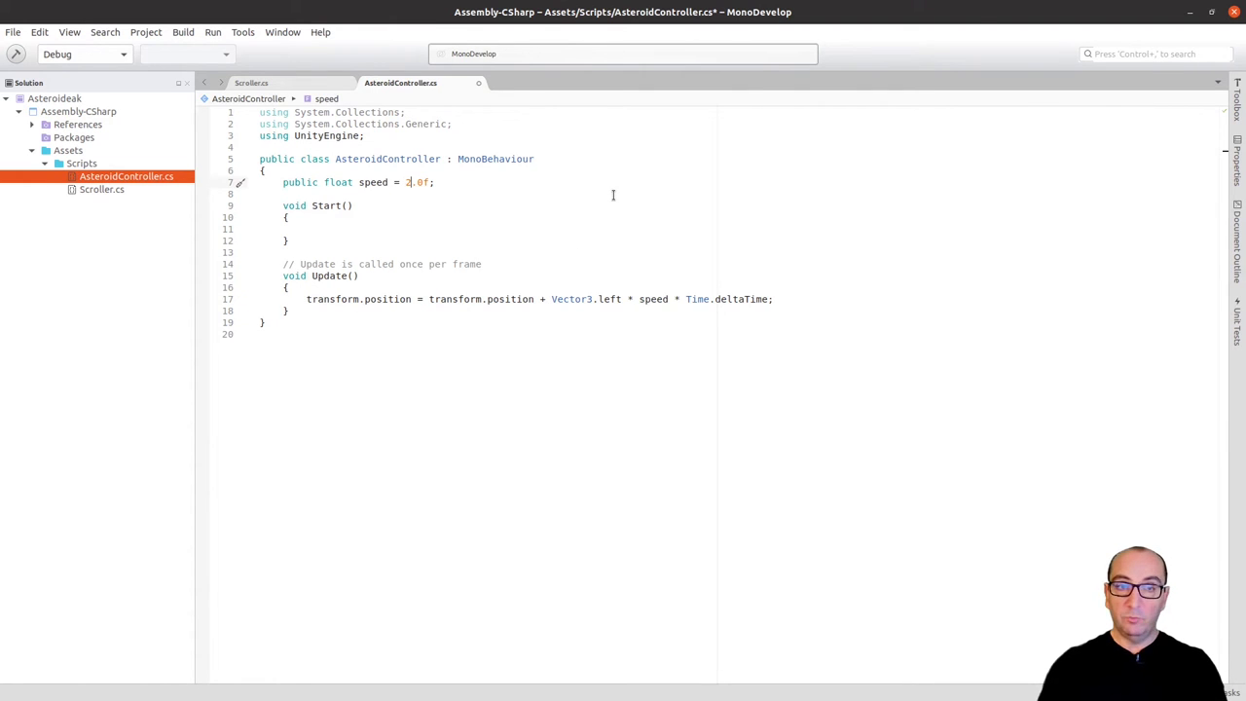
pyautogui.write('3')
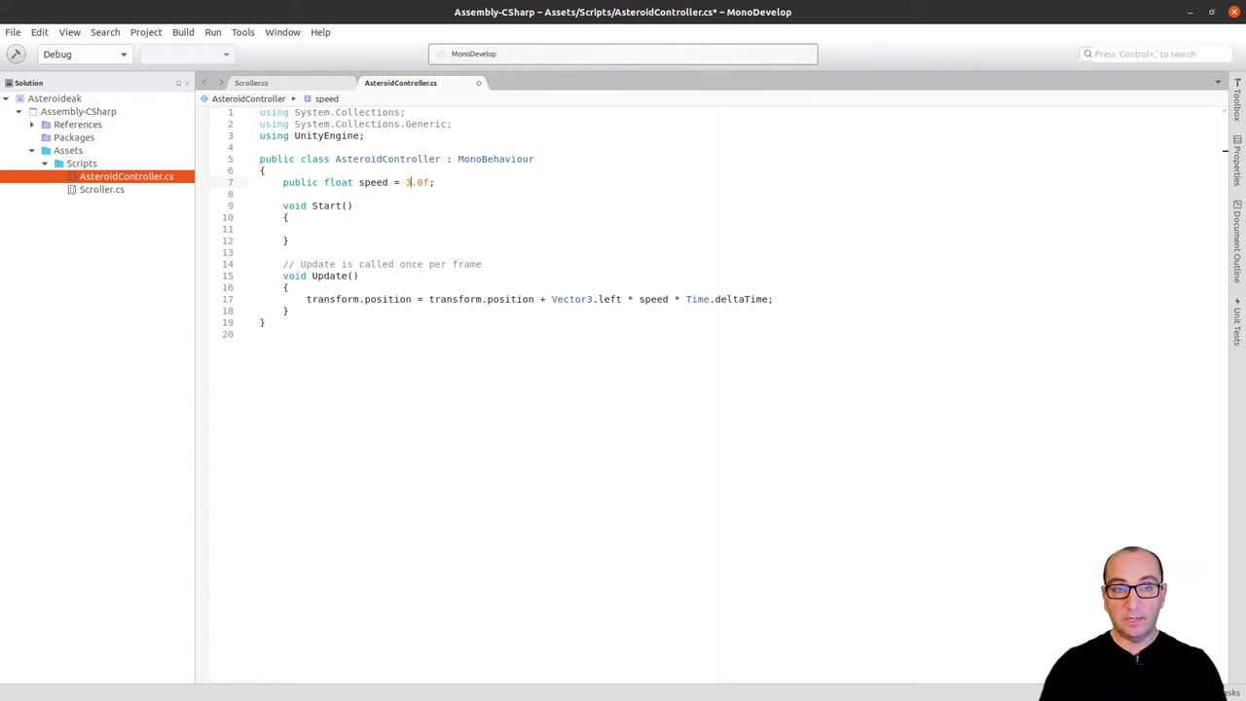
pyautogui.hotkey('ctrl', 's')
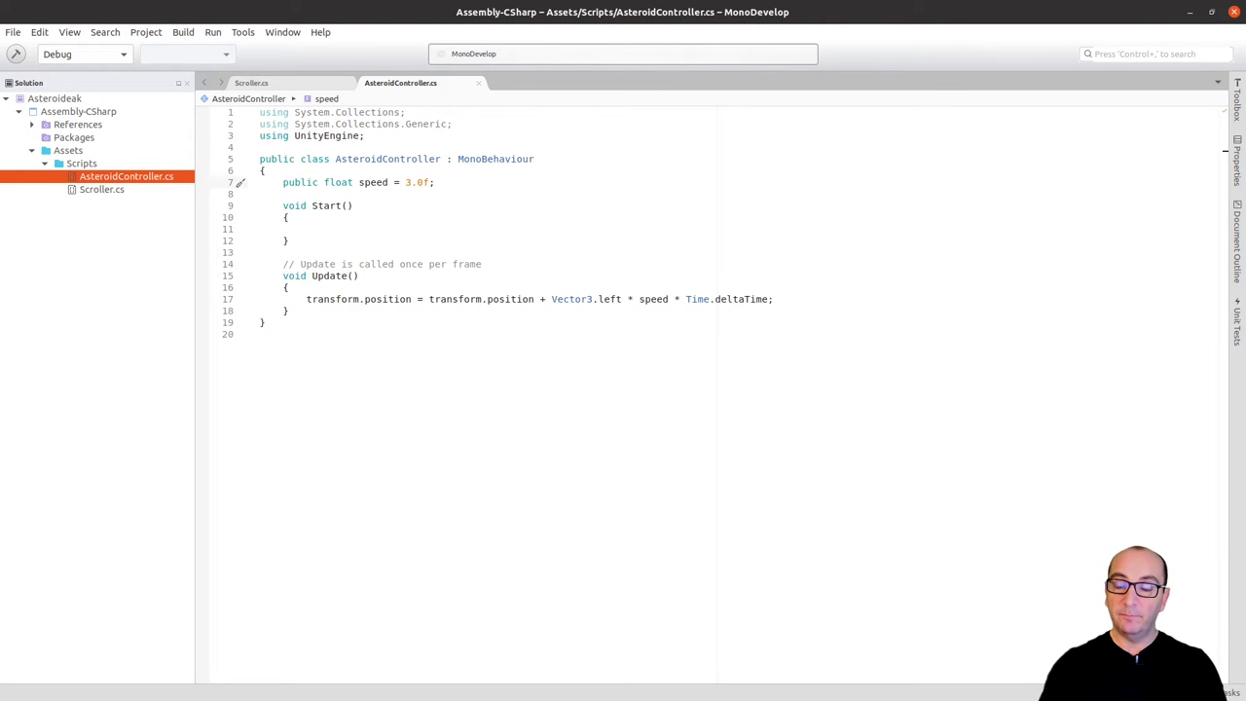
pyautogui.hotkey('alt', 'Tab')
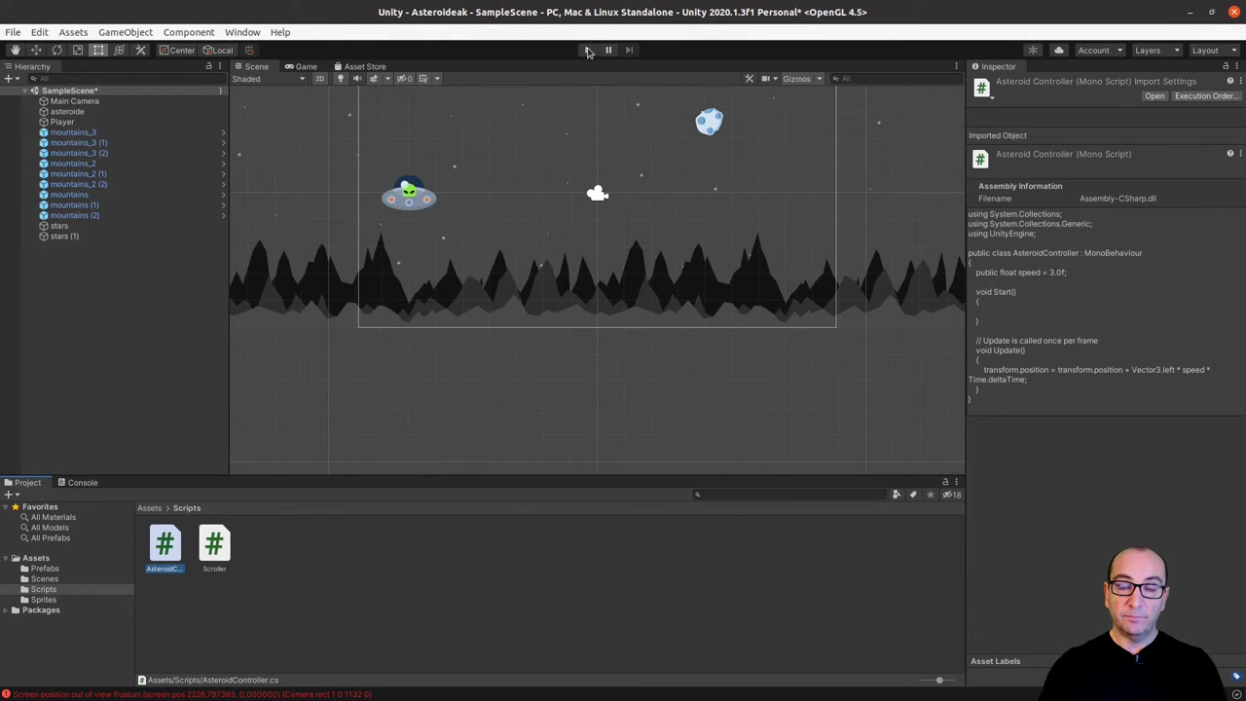
# - Attach AsteroidController to asteroide and play-test it drifting left off screen
pyautogui.click(588, 50)
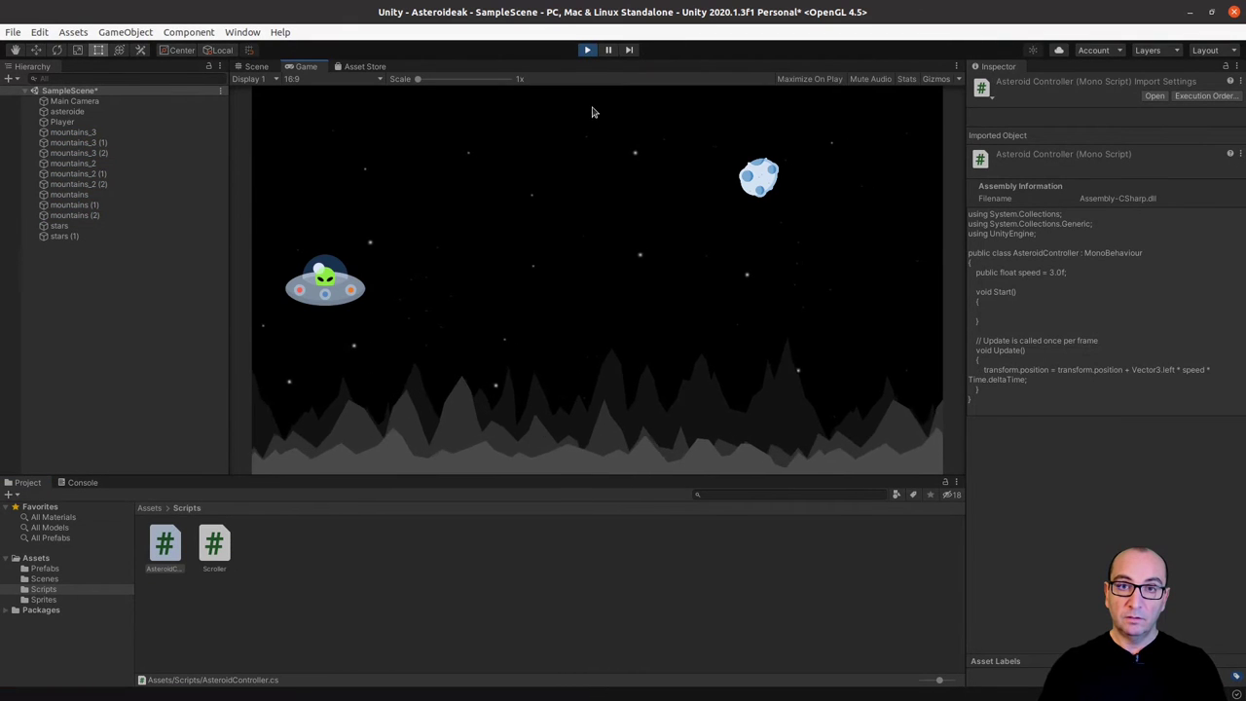
pyautogui.click(588, 51)
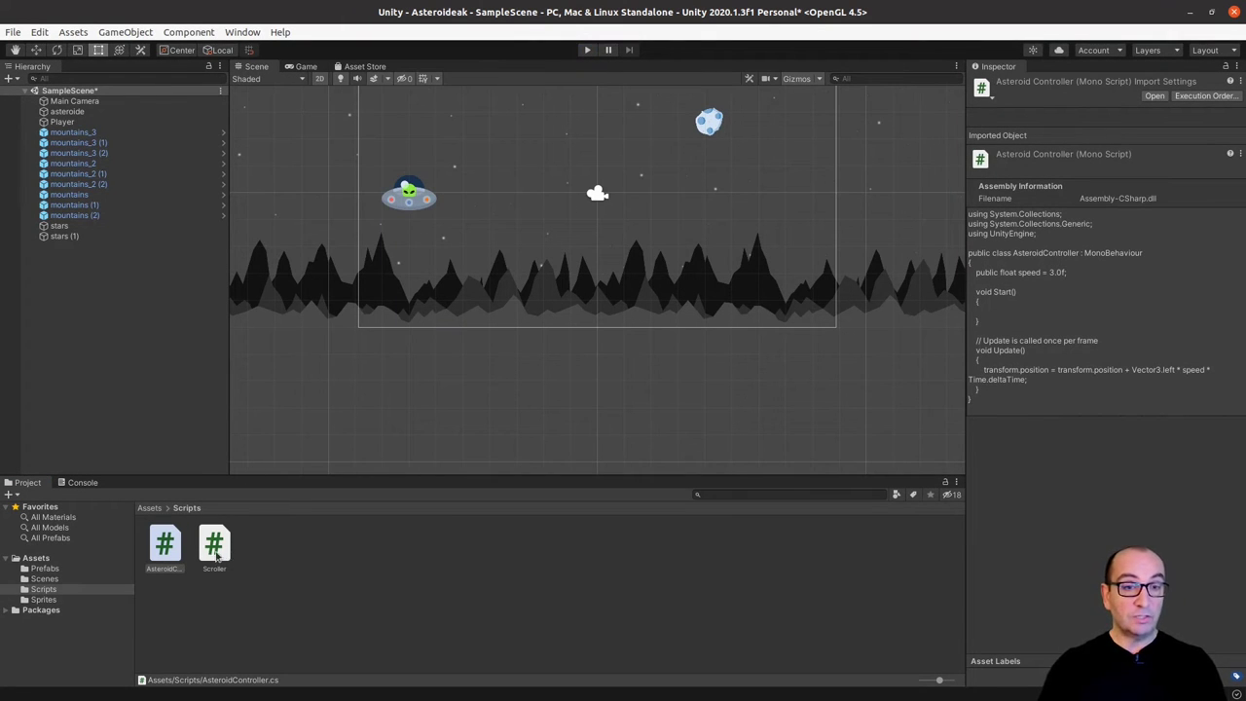
pyautogui.moveTo(164, 547); pyautogui.dragTo(70, 112)
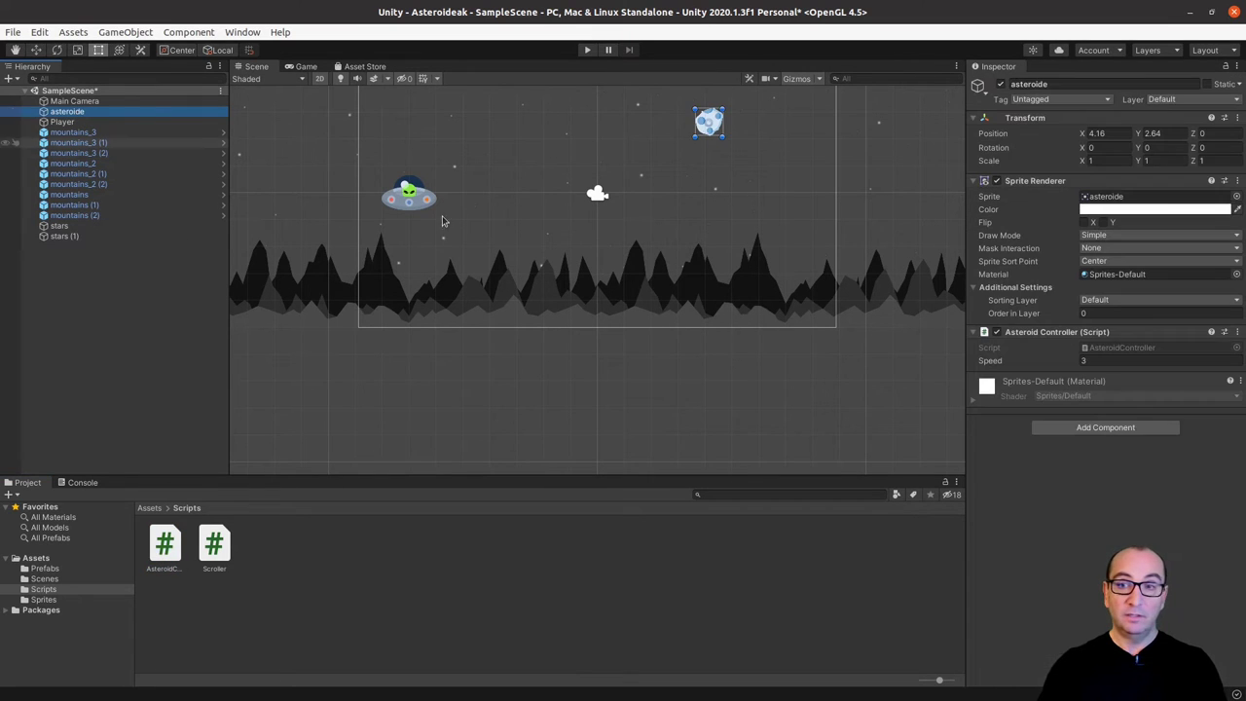
pyautogui.click(587, 49)
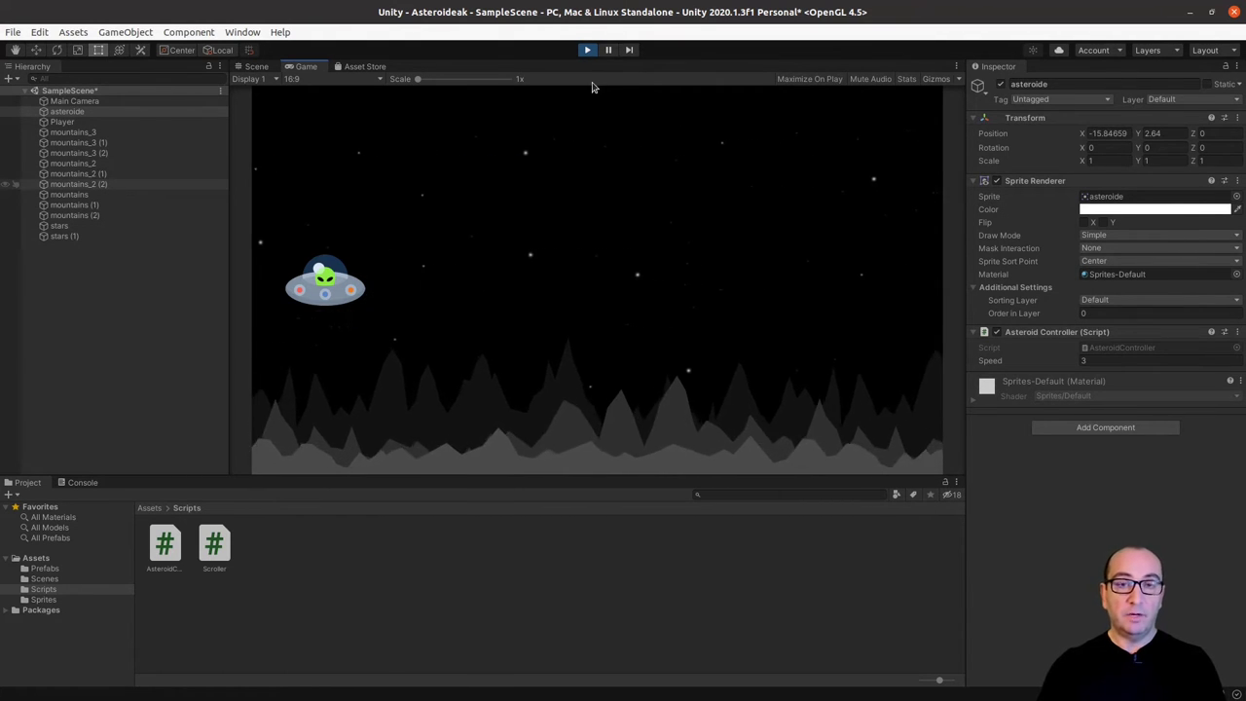
pyautogui.click(587, 49)
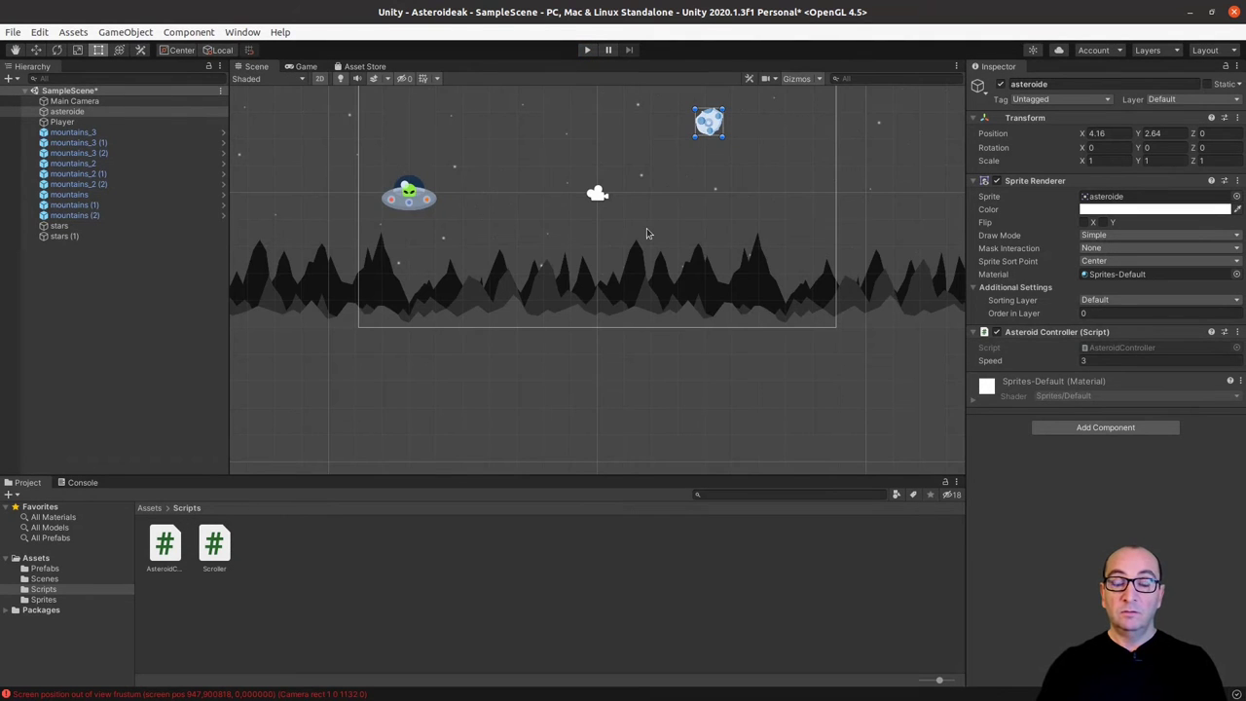
# - Frame the asteroid sprite in the Scene view with F and zoom out slightly
pyautogui.moveTo(646, 233); pyautogui.dragTo(637, 302, button='middle')
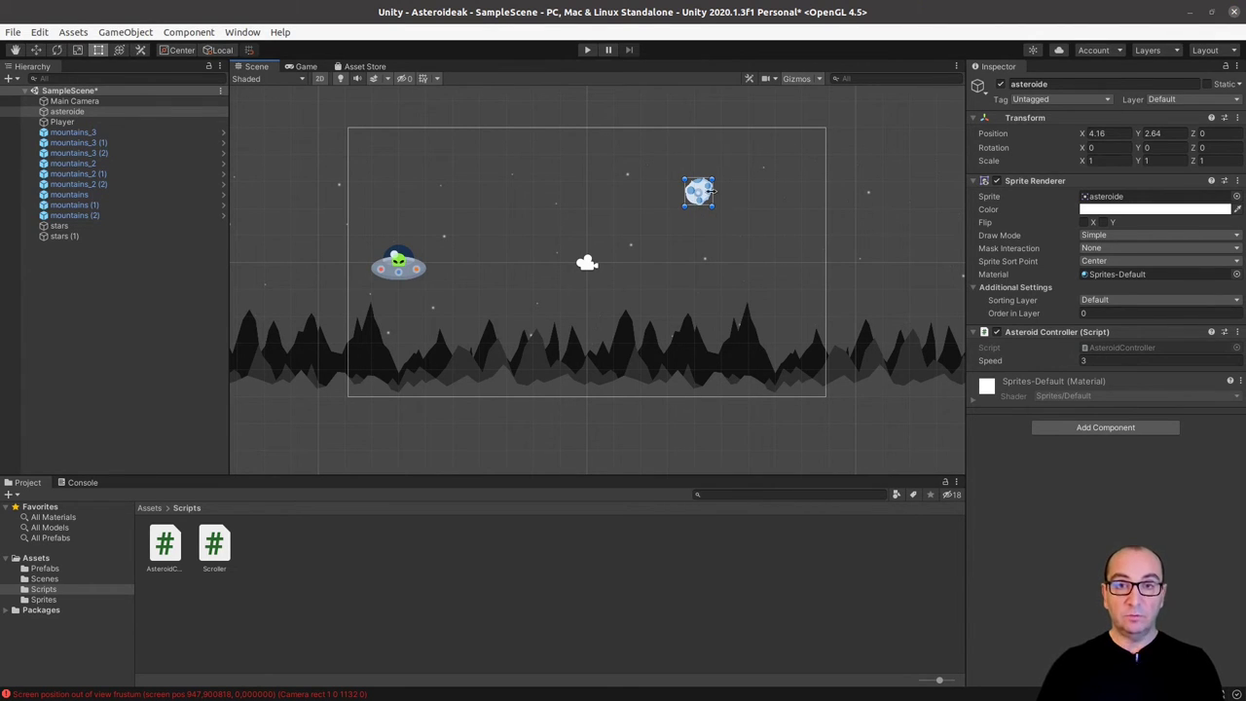
pyautogui.press('f')
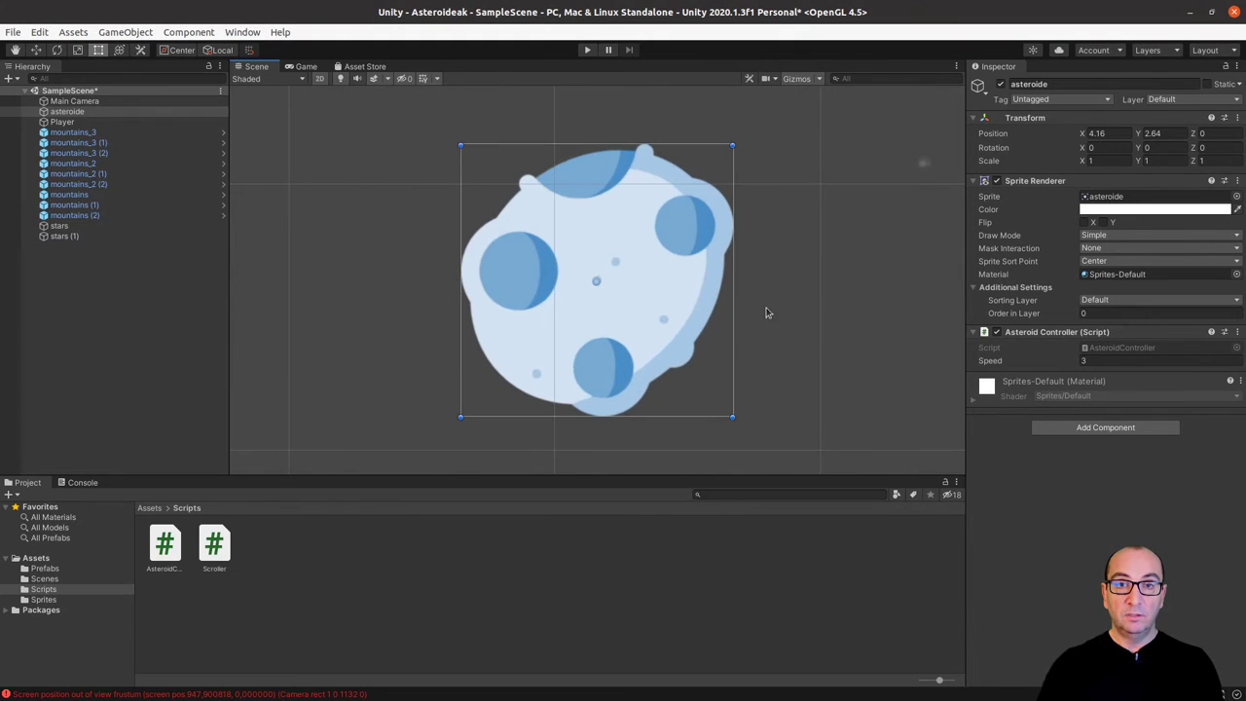
pyautogui.scroll(-3, 781, 373)
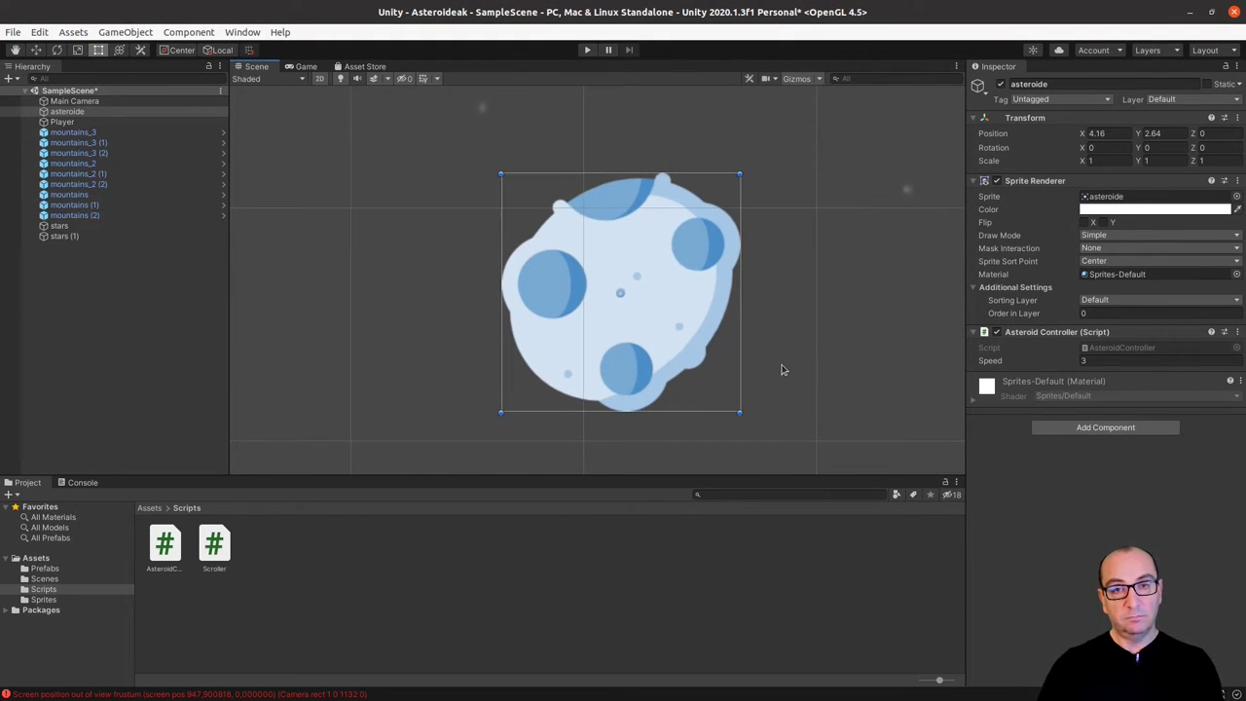
pyautogui.scroll(-2, 781, 373)
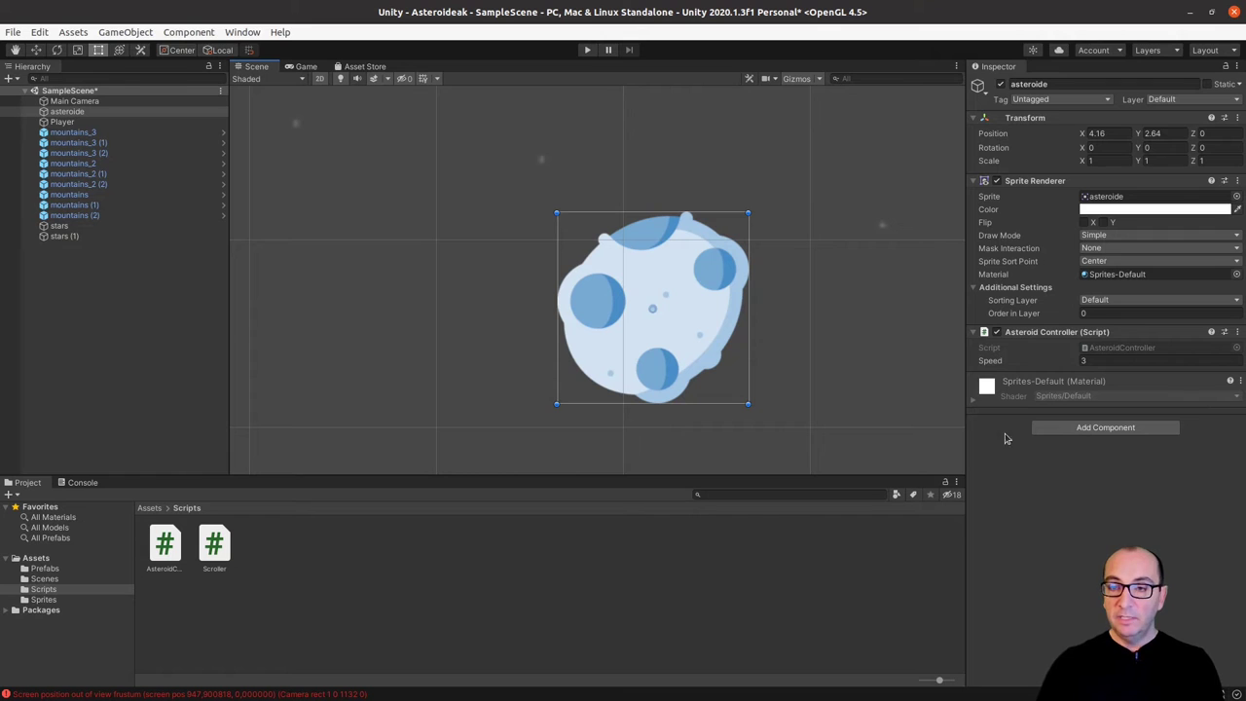
# - Give the asteroid a Circle Collider 2D with radius 0.49 and Is Trigger enabled
pyautogui.click(1080, 433)
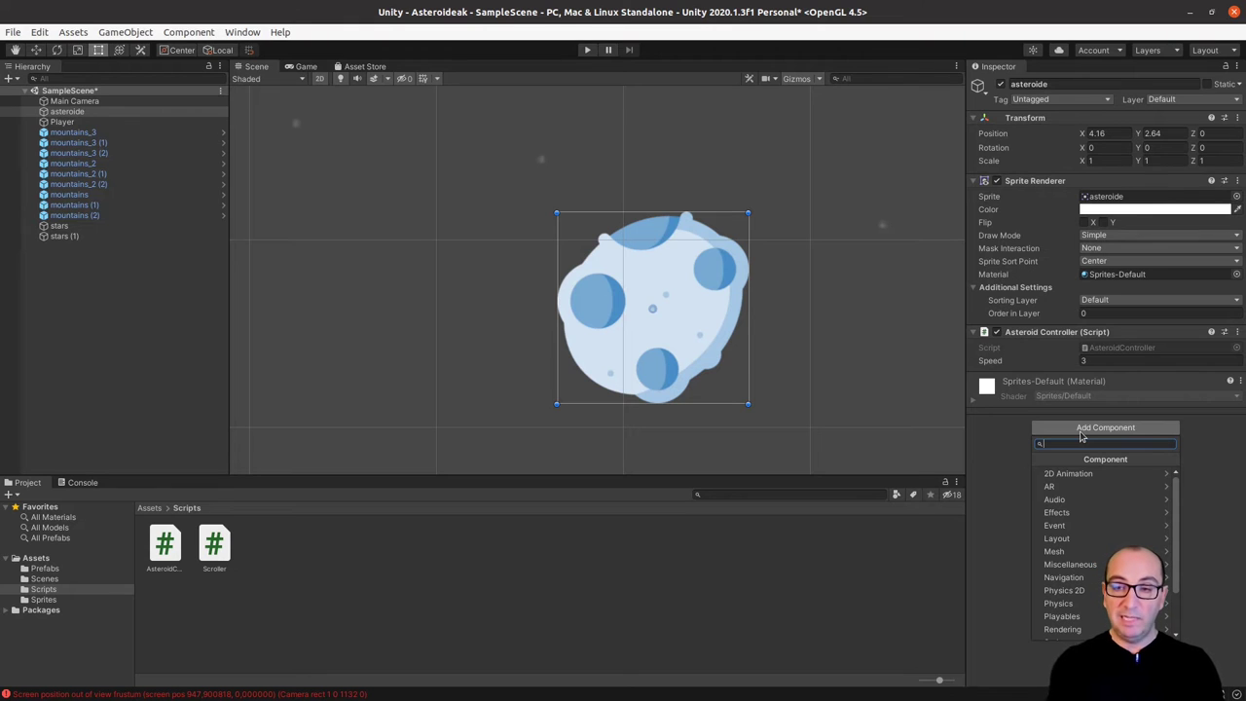
pyautogui.write('colli')
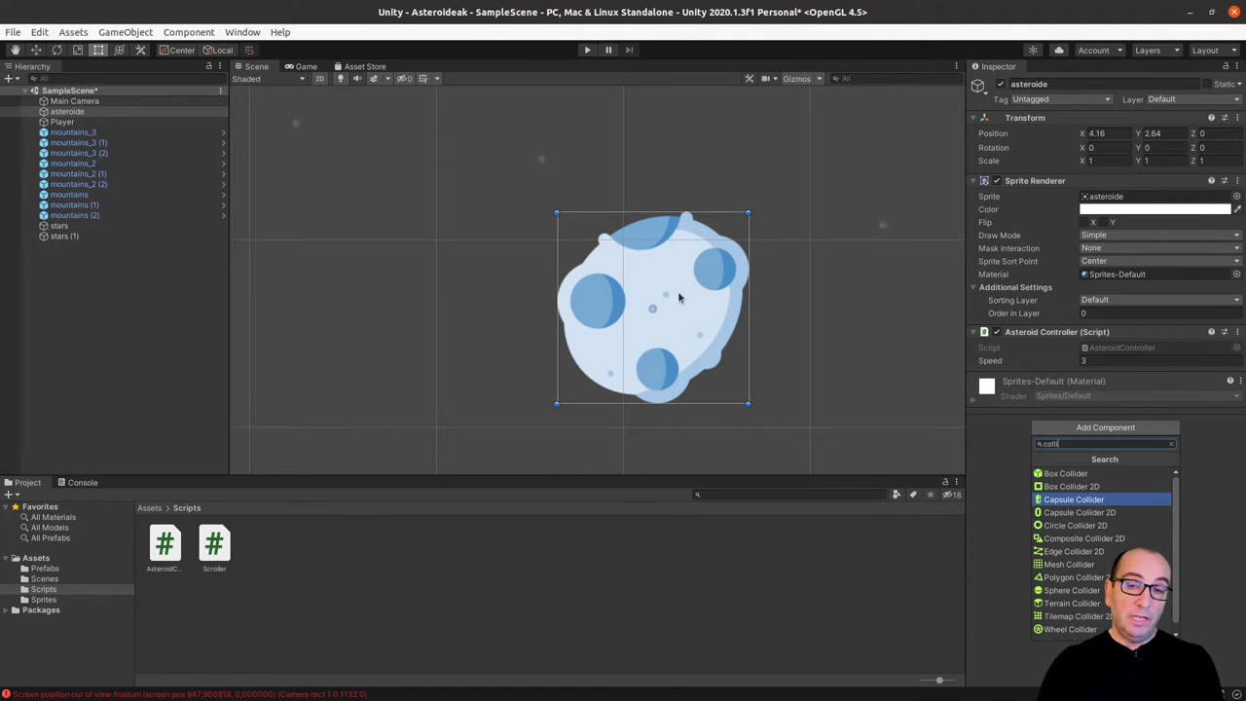
pyautogui.click(1077, 527)
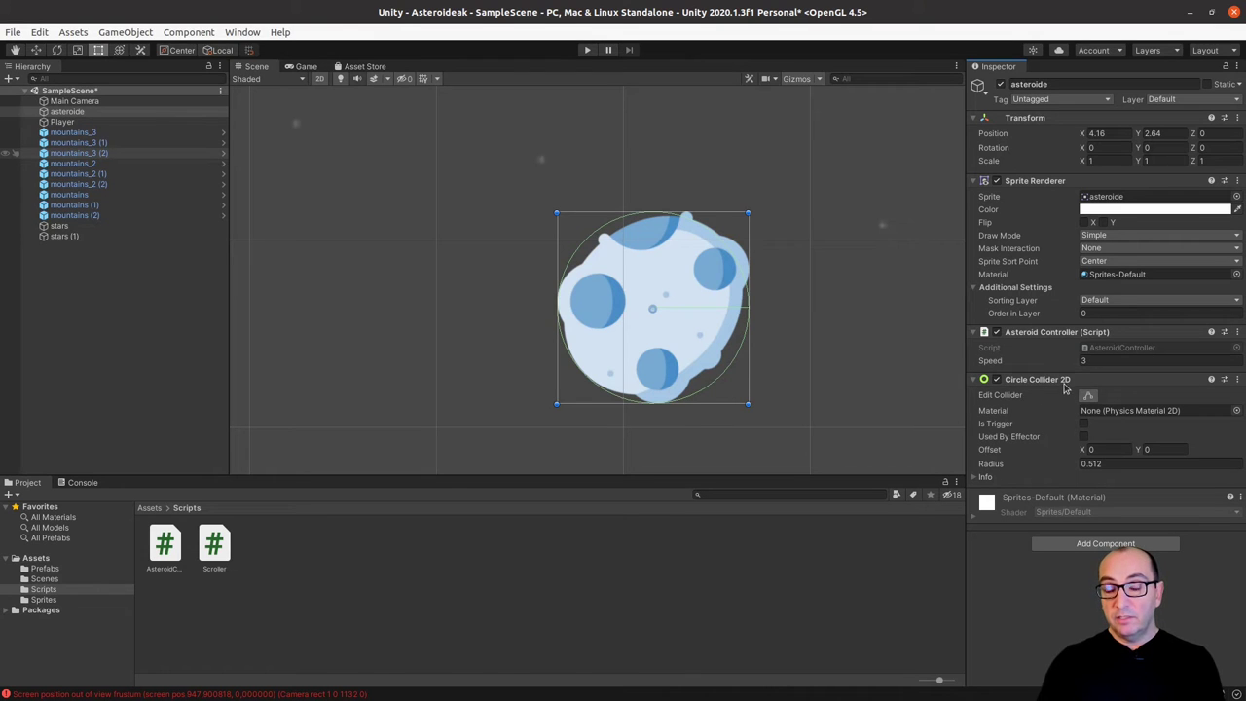
pyautogui.click(1085, 463)
pyautogui.write('0.74')
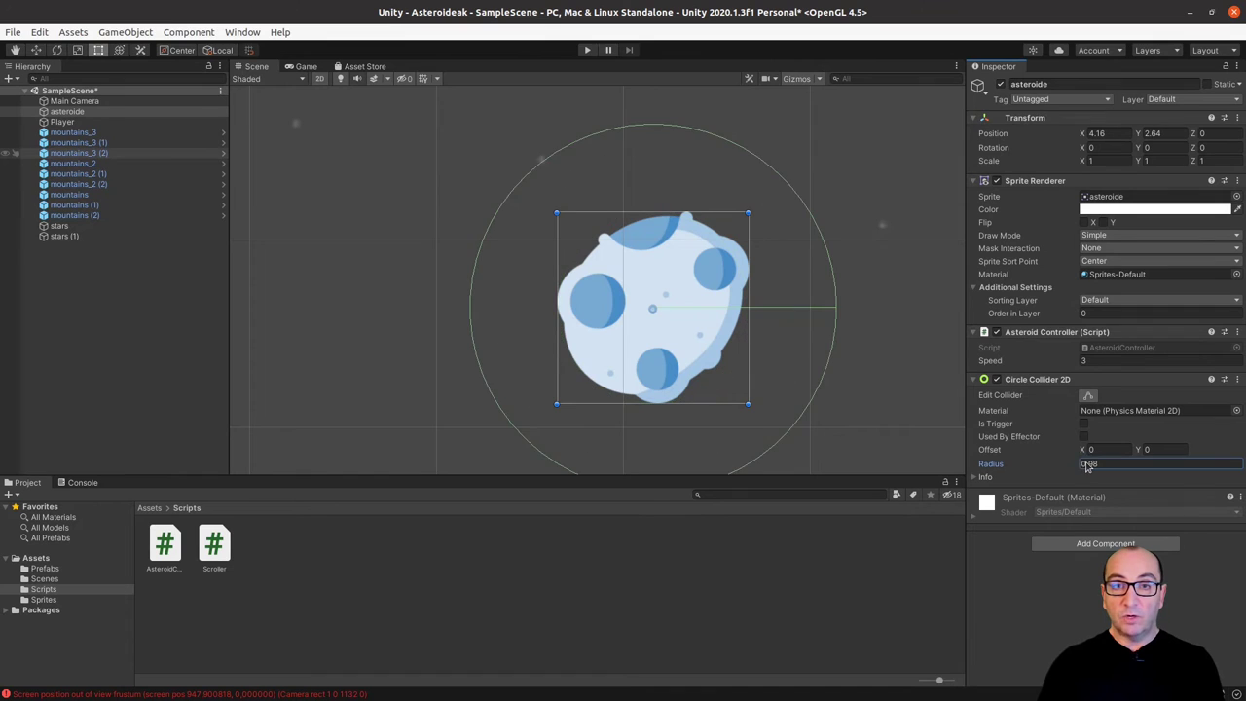
pyautogui.moveTo(1080, 466); pyautogui.dragTo(1076, 464)
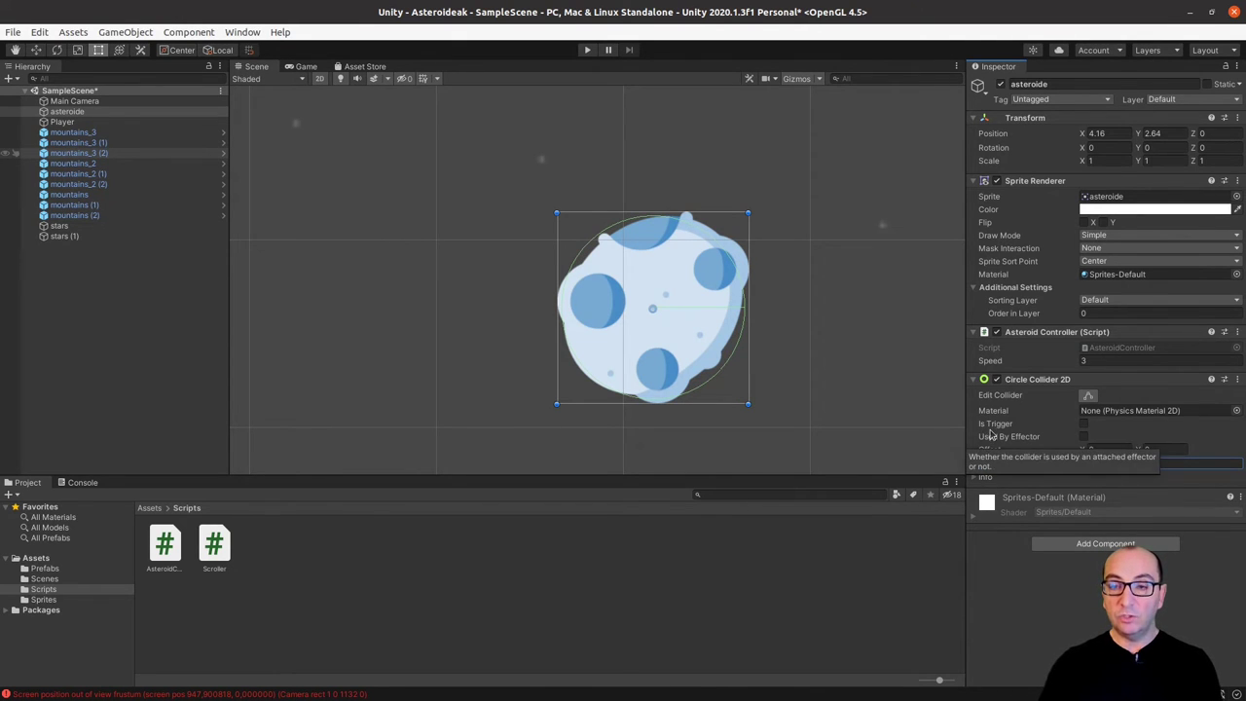
pyautogui.click(1084, 425)
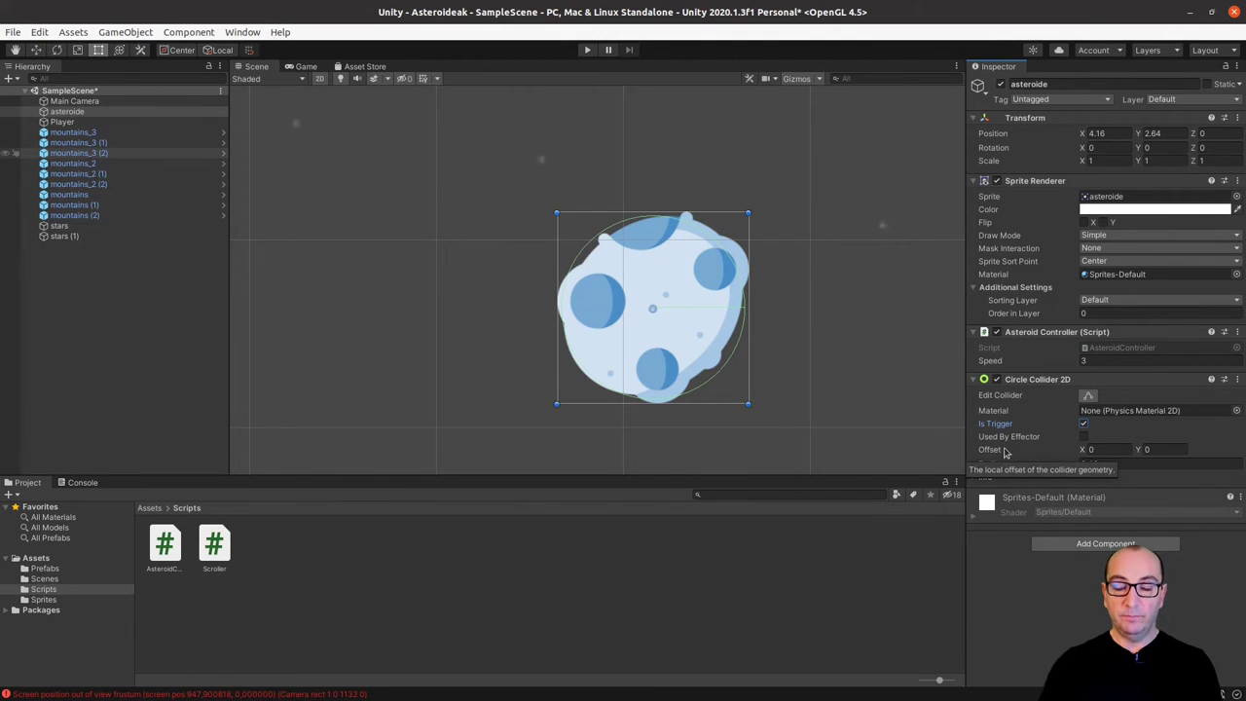
pyautogui.scroll(-1, 768, 370)
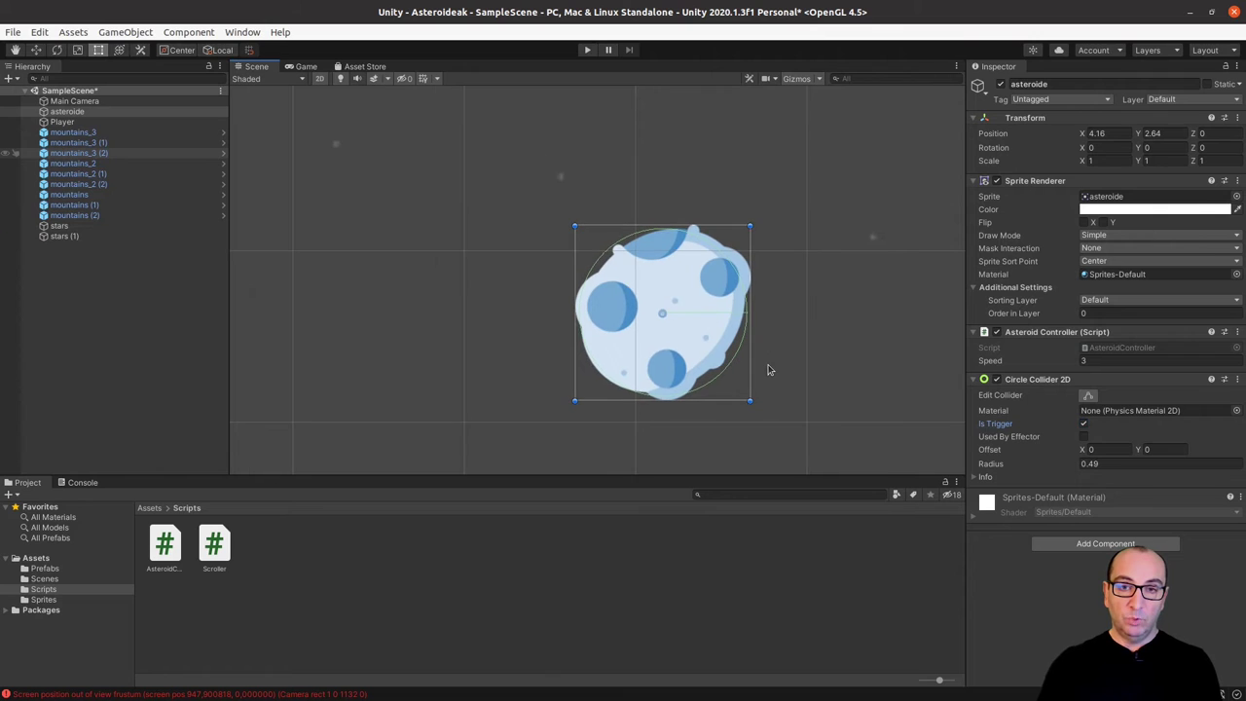
pyautogui.scroll(-1, 794, 384)
pyautogui.moveTo(801, 389); pyautogui.dragTo(743, 326, button='middle')
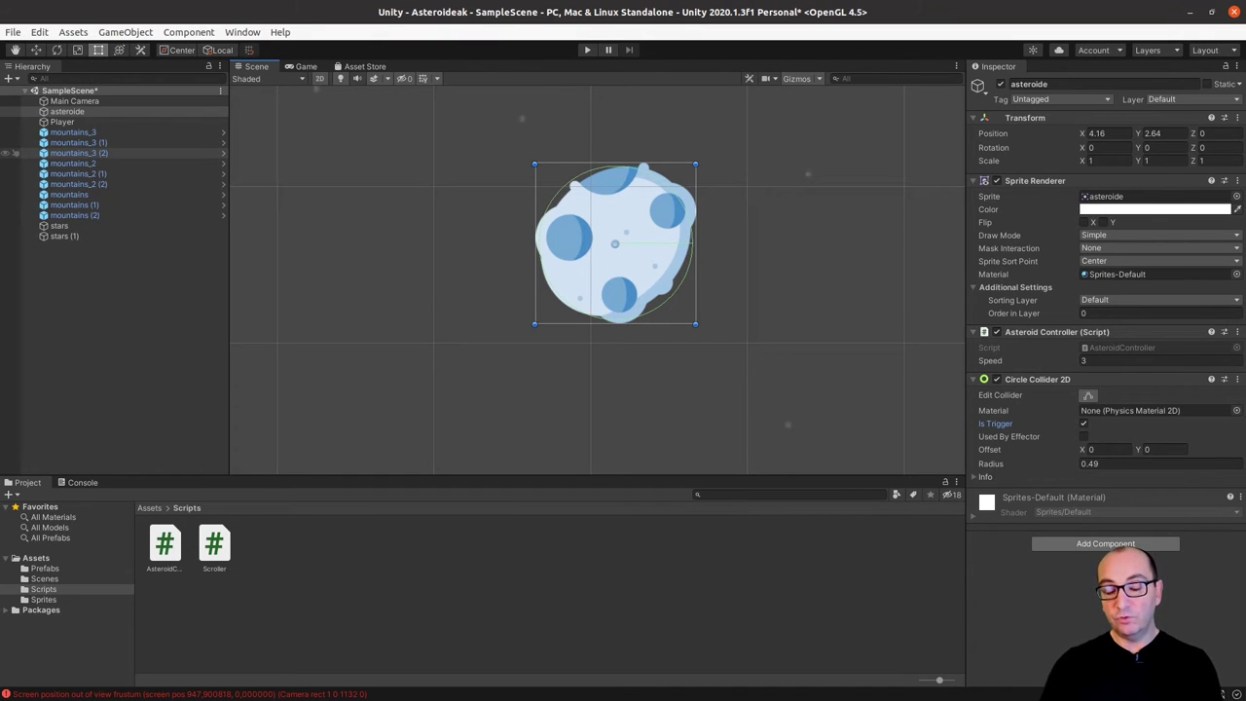
# - Add a Rigidbody 2D to the asteroid and set its Body Type to Kinematic
pyautogui.click(1119, 544)
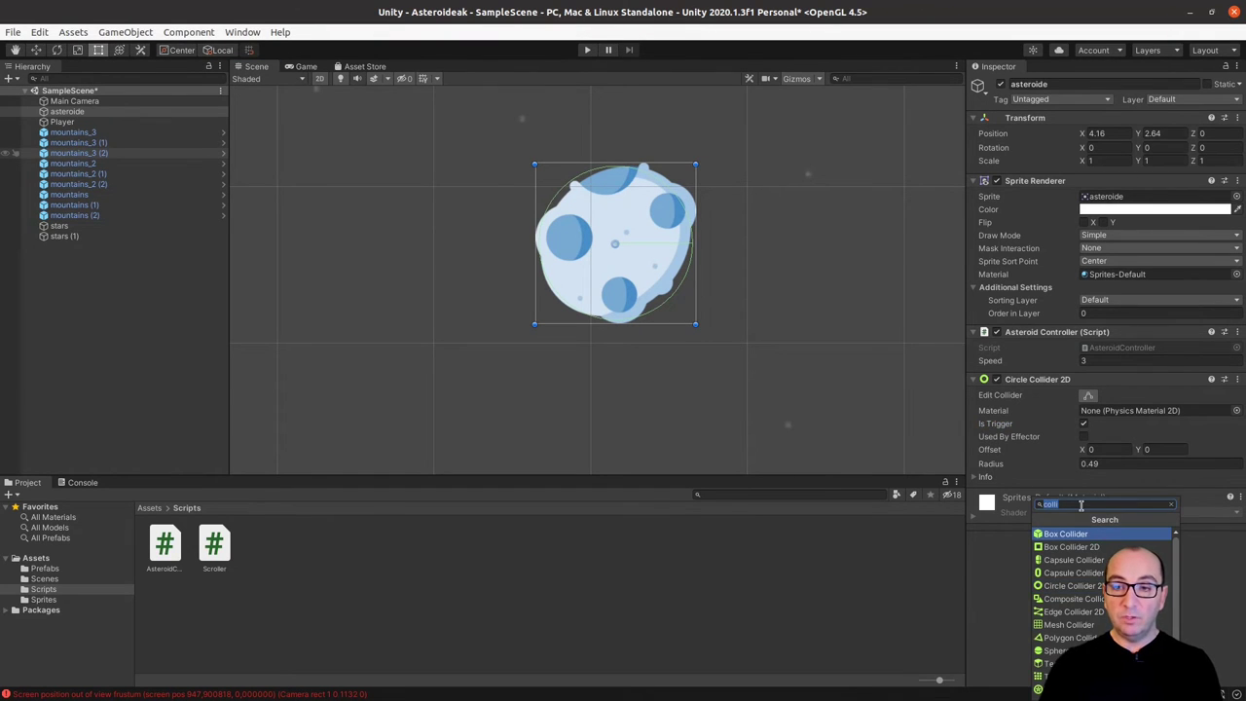
pyautogui.write('rigi')
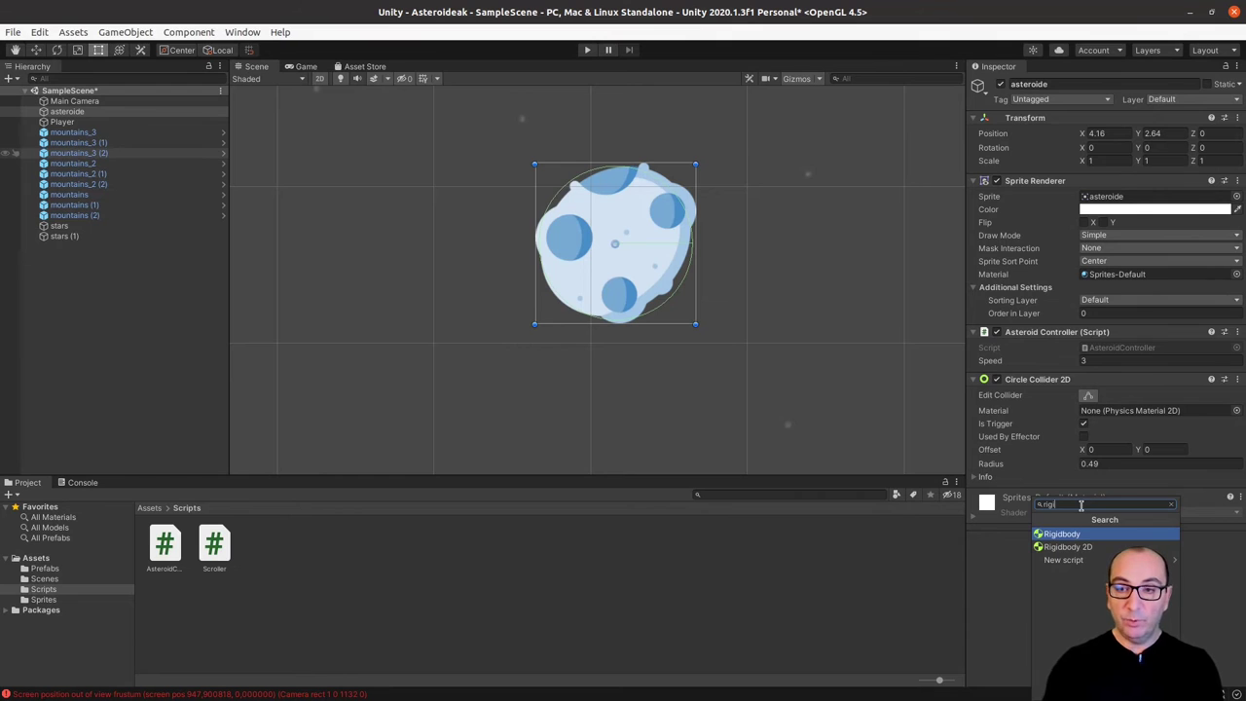
pyautogui.click(1087, 545)
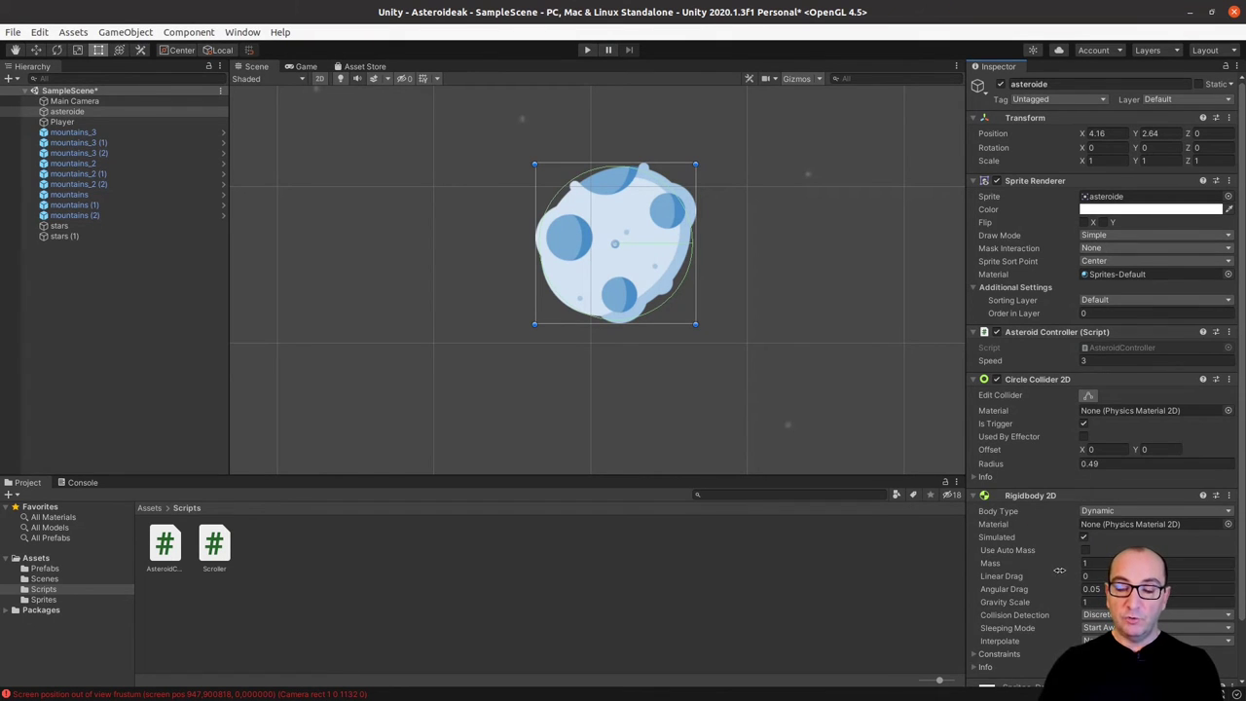
pyautogui.scroll(-3, 1054, 539)
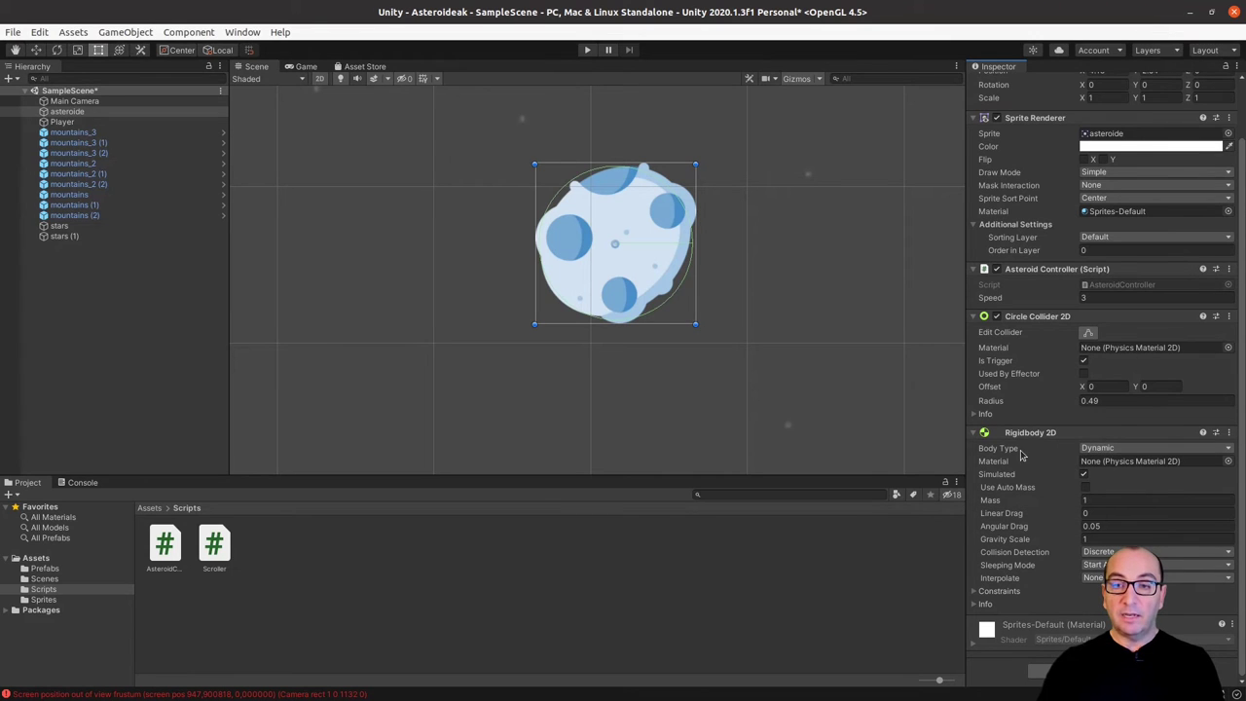
pyautogui.click(1117, 450)
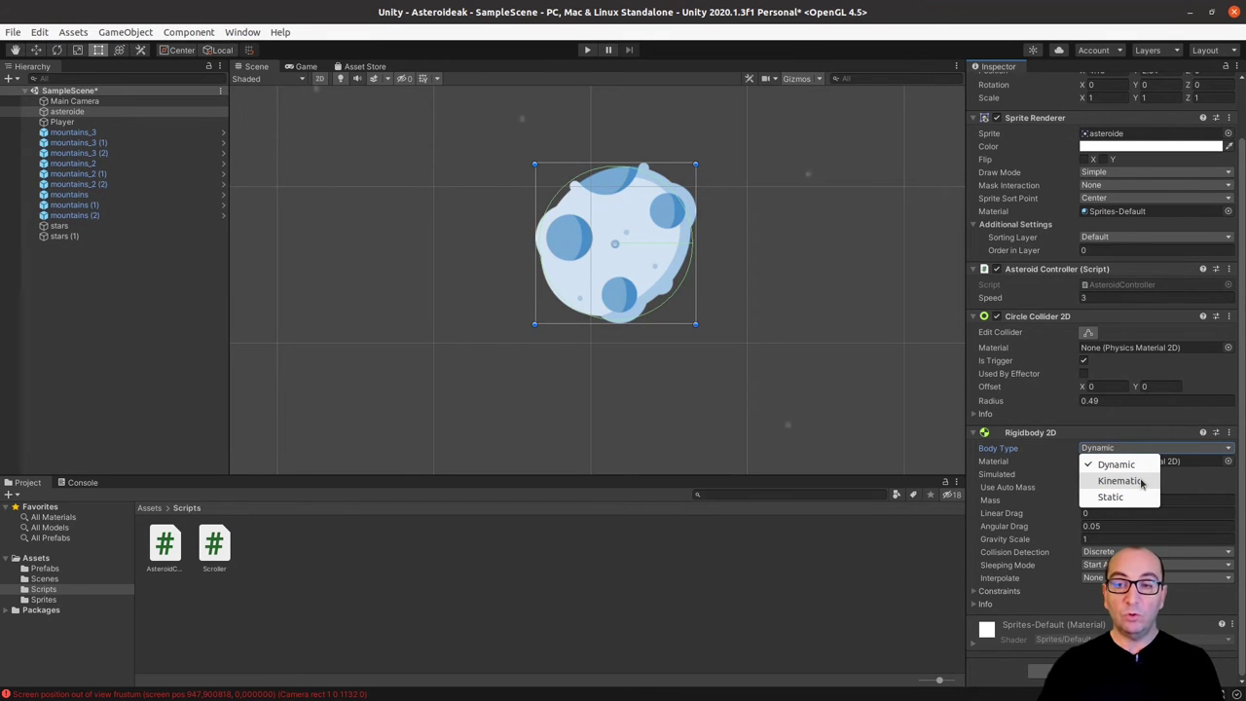
pyautogui.click(1142, 483)
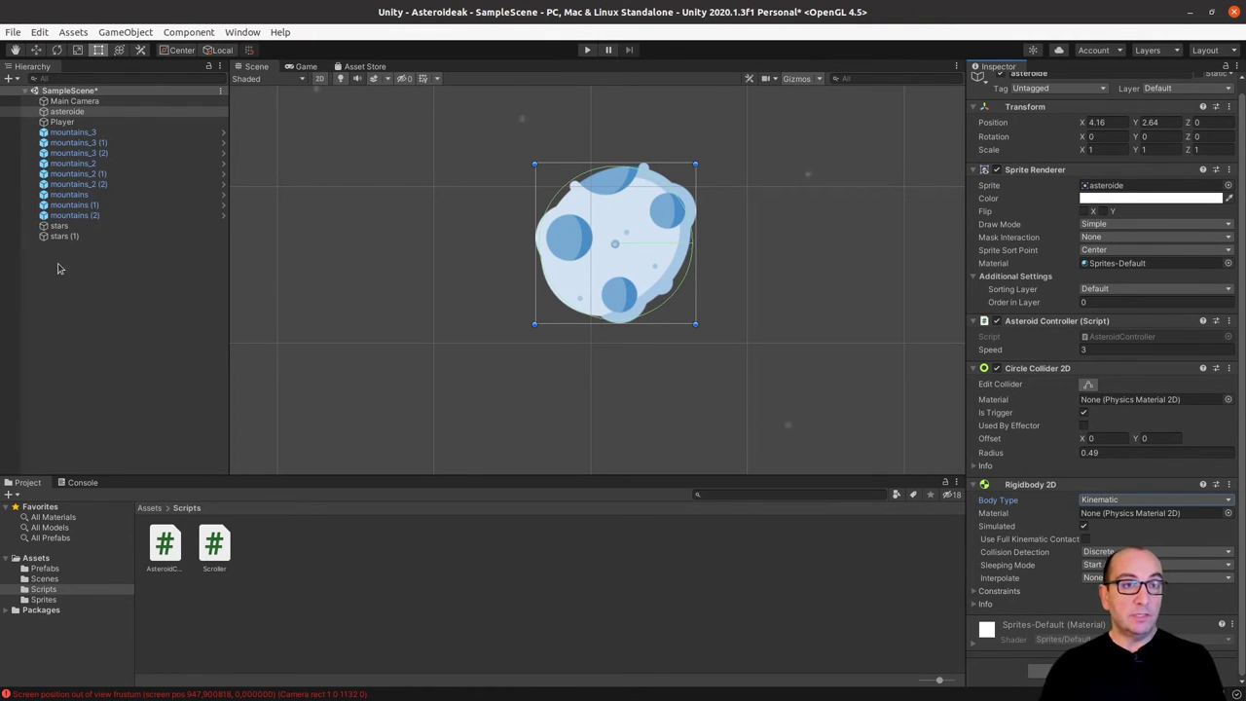
# - Turn the asteroid into an asteroide prefab in the Prefabs folder
pyautogui.click(149, 508)
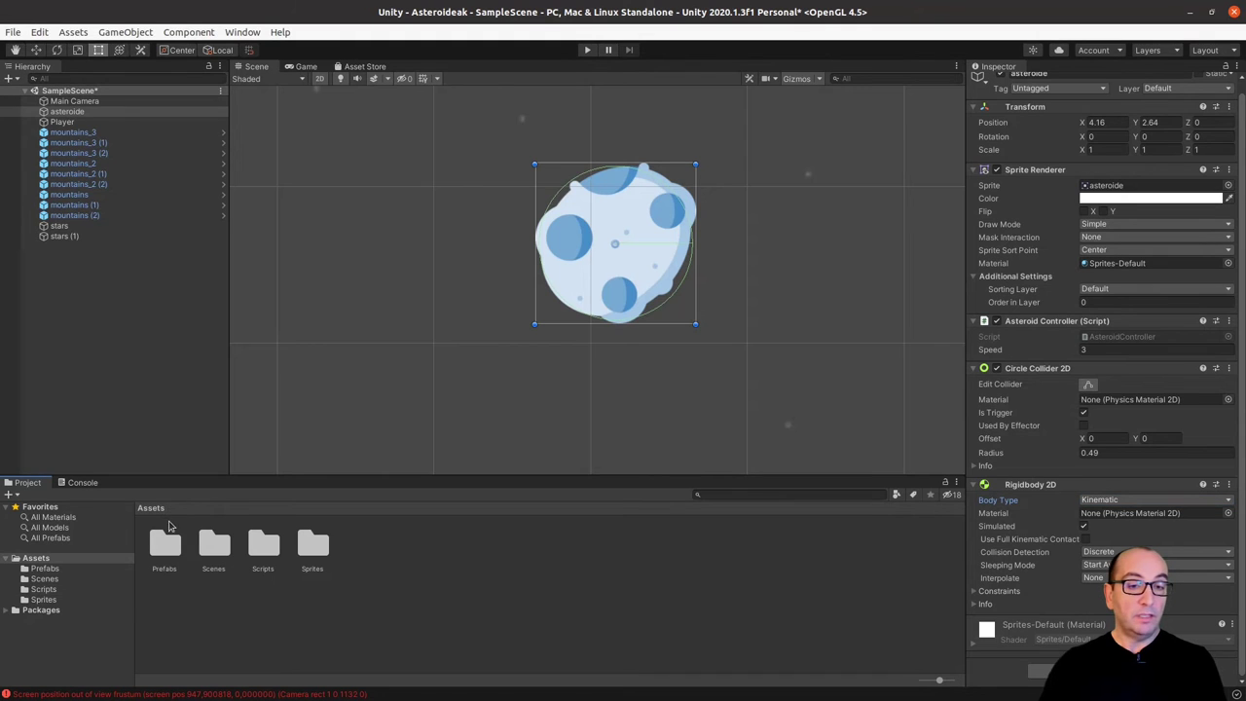
pyautogui.doubleClick(166, 550)
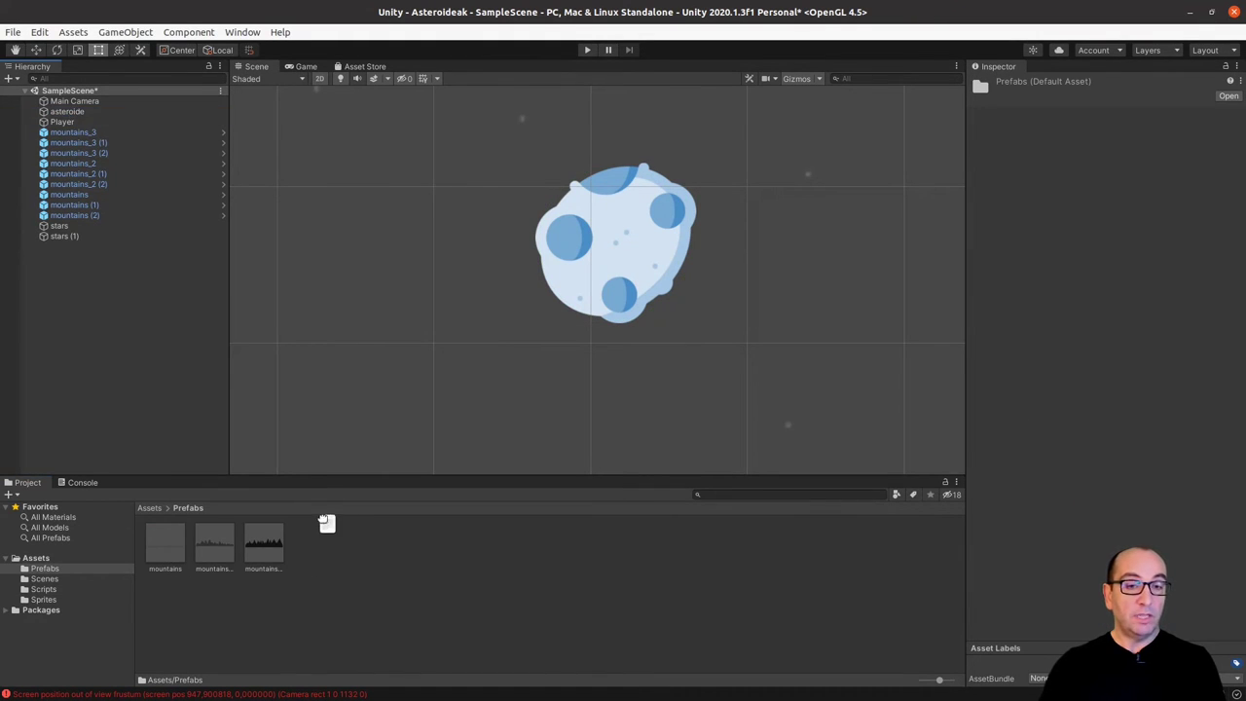
pyautogui.moveTo(341, 548); pyautogui.dragTo(464, 585)
pyautogui.scroll(-2, 571, 395)
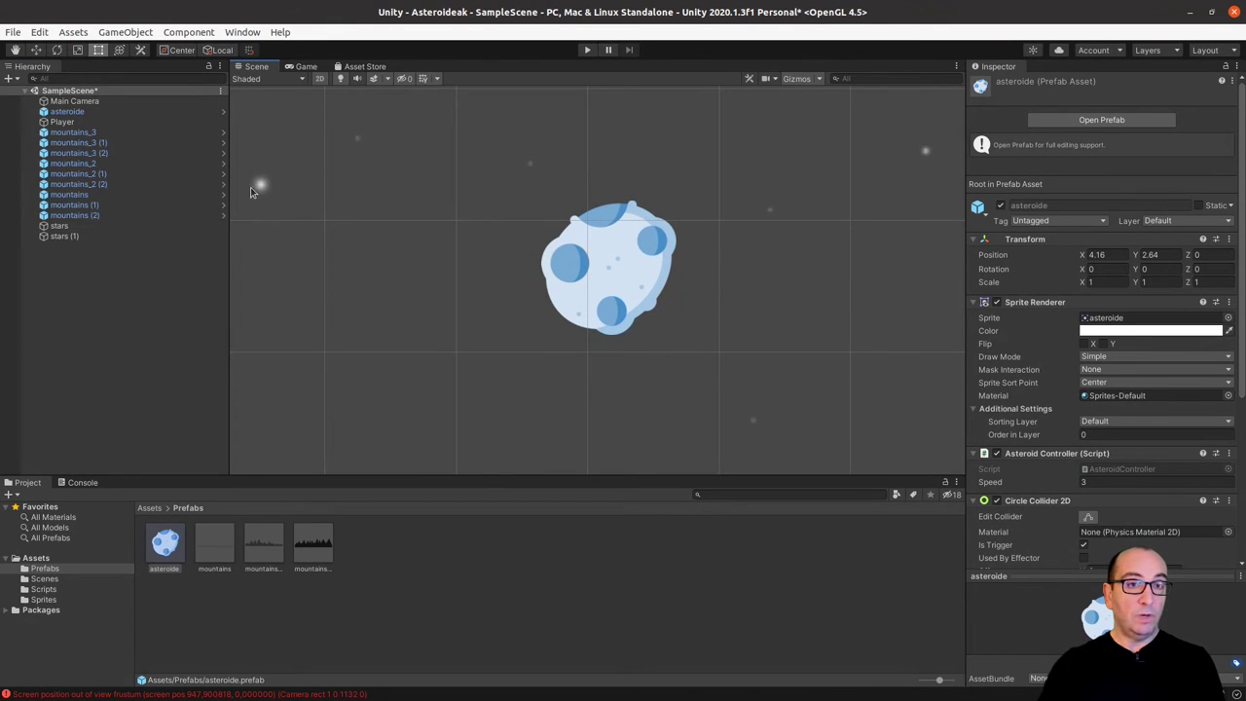
# - Place three asteroid prefab copies across the top and centre of the scene
pyautogui.doubleClick(91, 194)
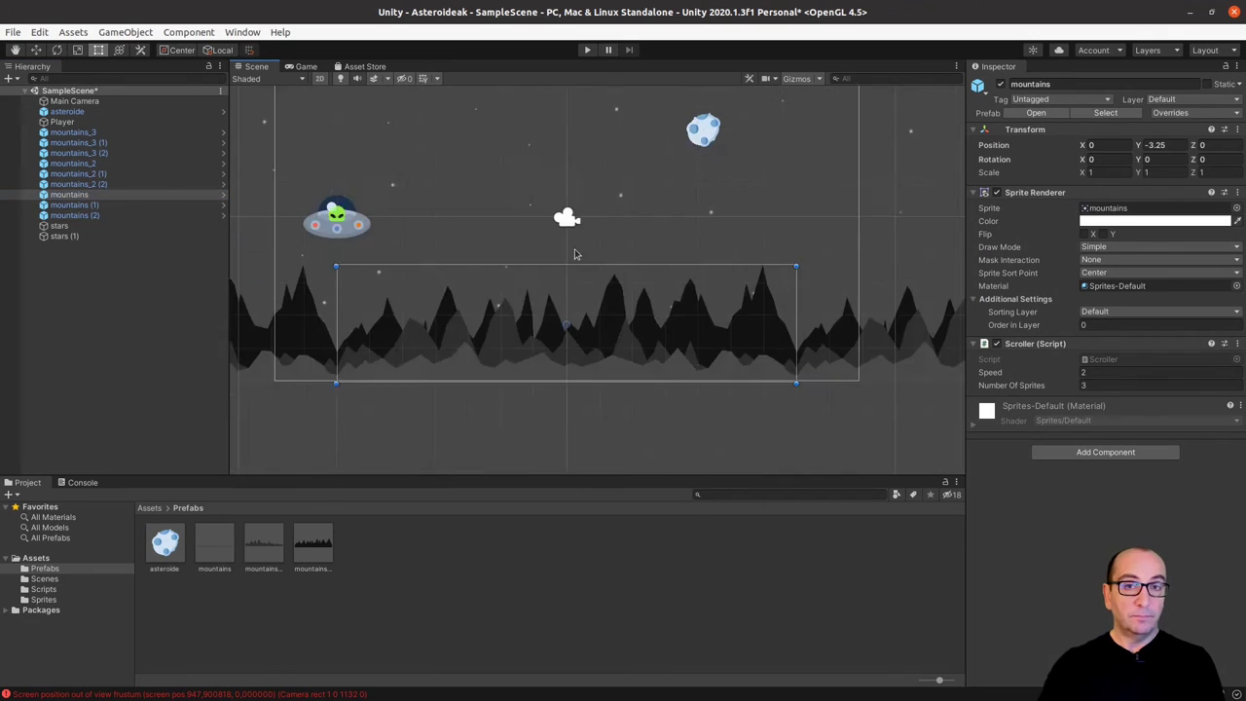
pyautogui.moveTo(638, 289); pyautogui.dragTo(631, 344, button='middle')
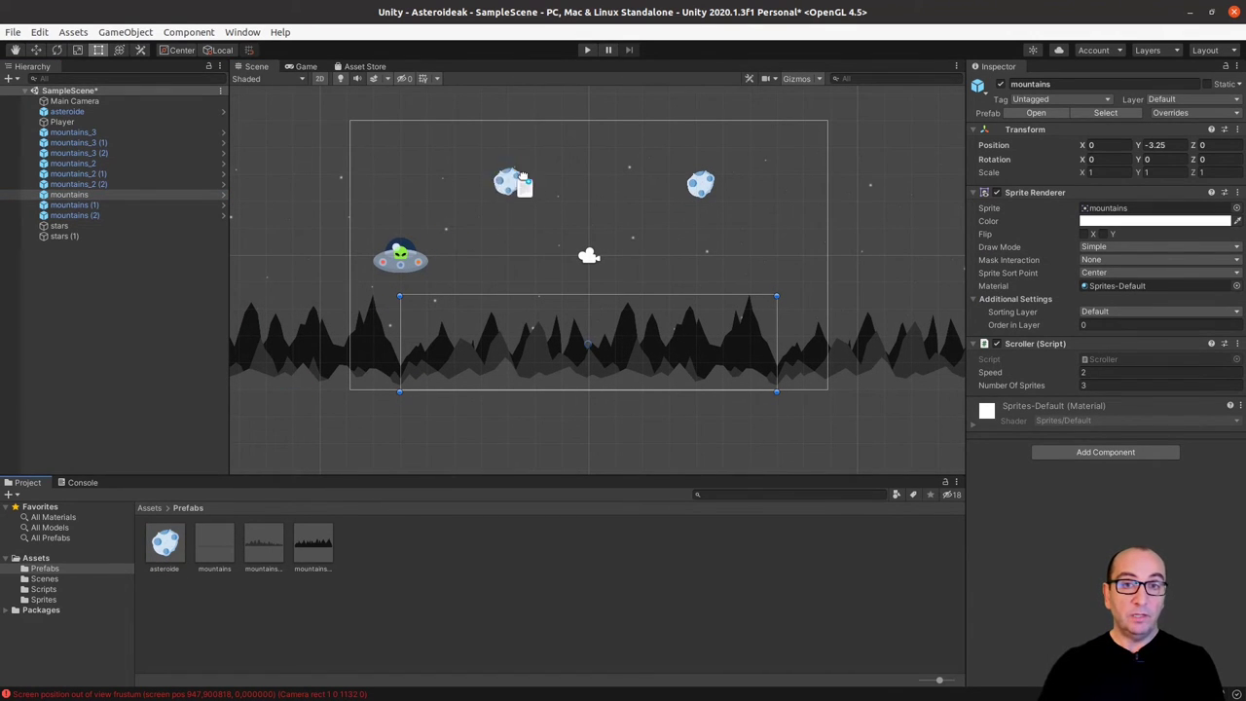
pyautogui.moveTo(170, 558); pyautogui.dragTo(563, 157)
pyautogui.moveTo(183, 547); pyautogui.dragTo(679, 259)
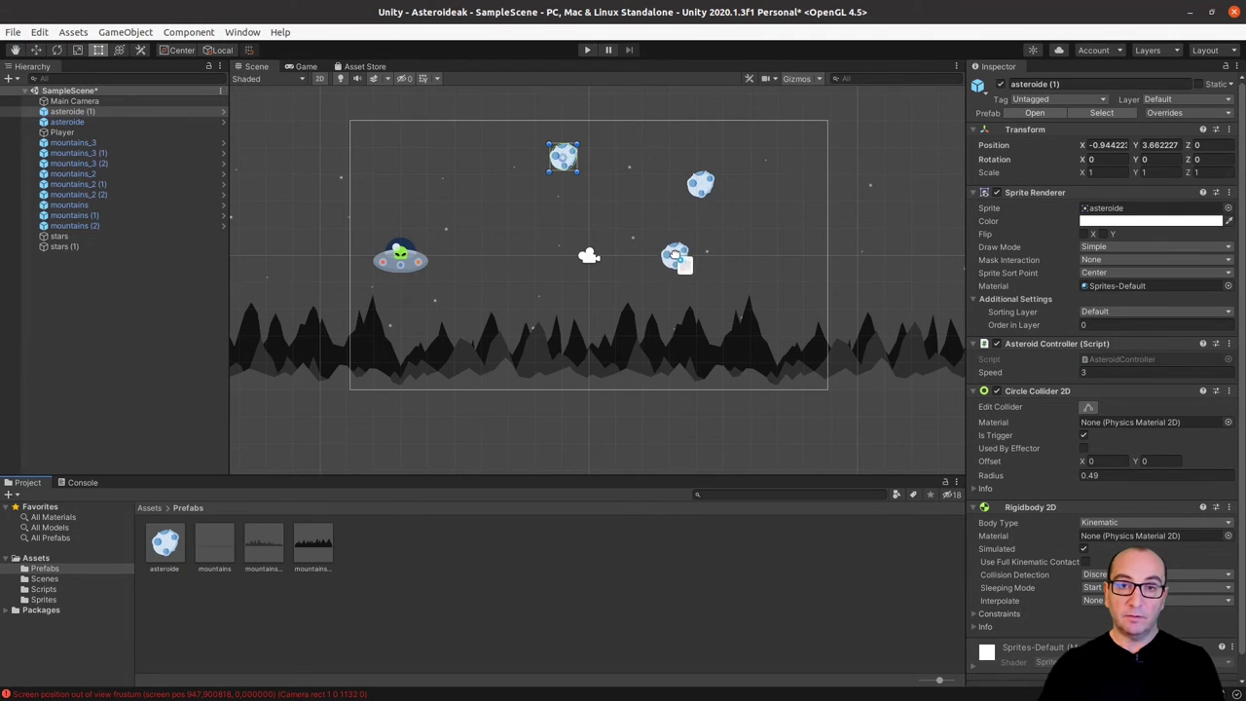
pyautogui.moveTo(175, 545); pyautogui.dragTo(863, 274)
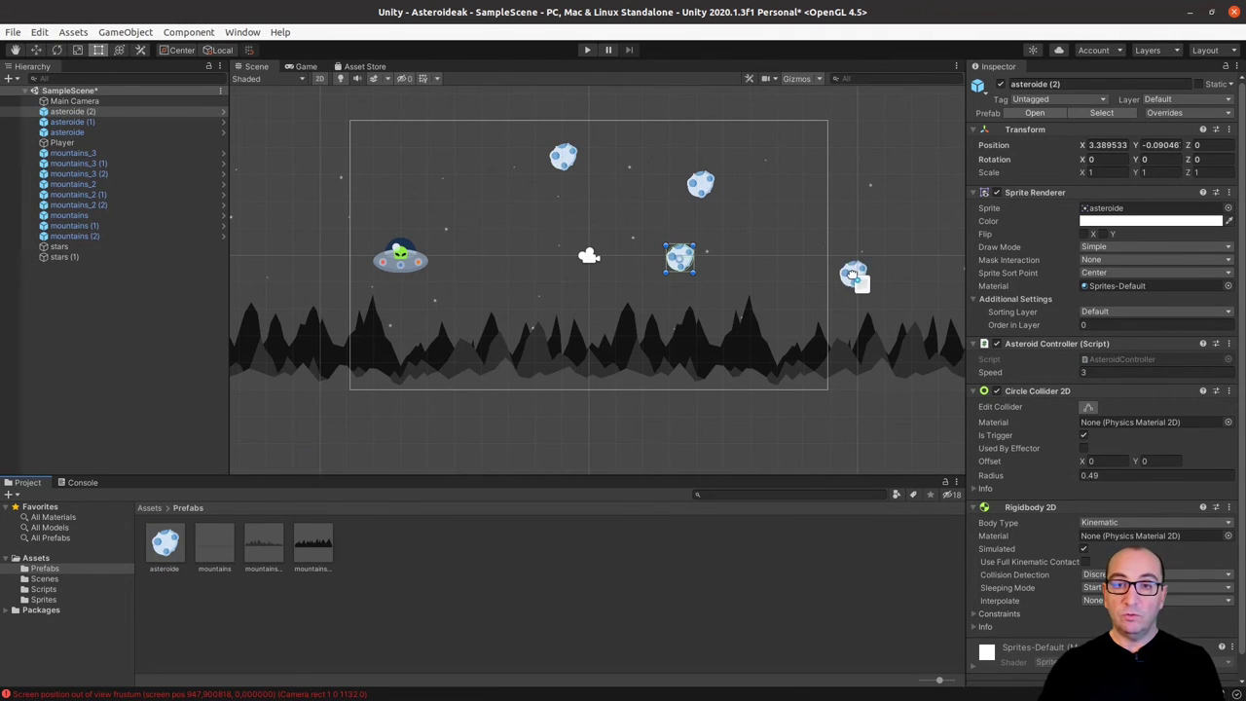
# - Place four more asteroid copies beyond the camera's right edge and start Play mode
pyautogui.scroll(-2, 855, 309)
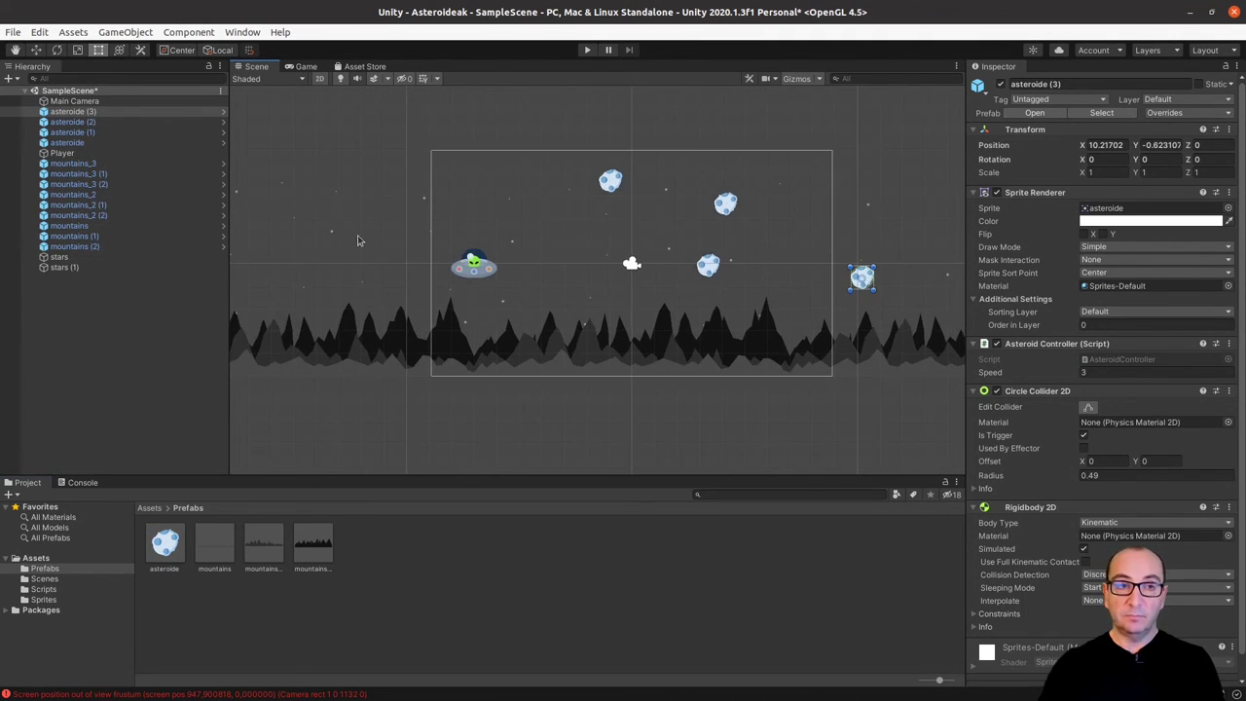
pyautogui.click(59, 257)
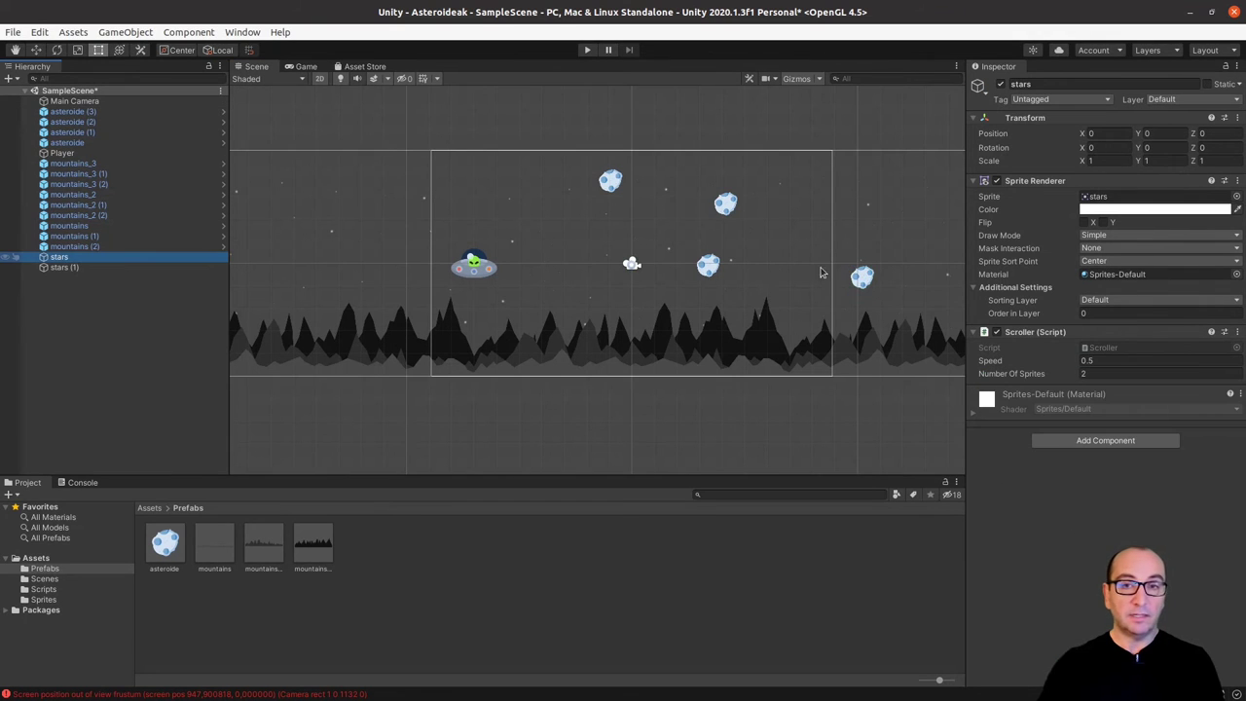
pyautogui.scroll(-5, 584, 304)
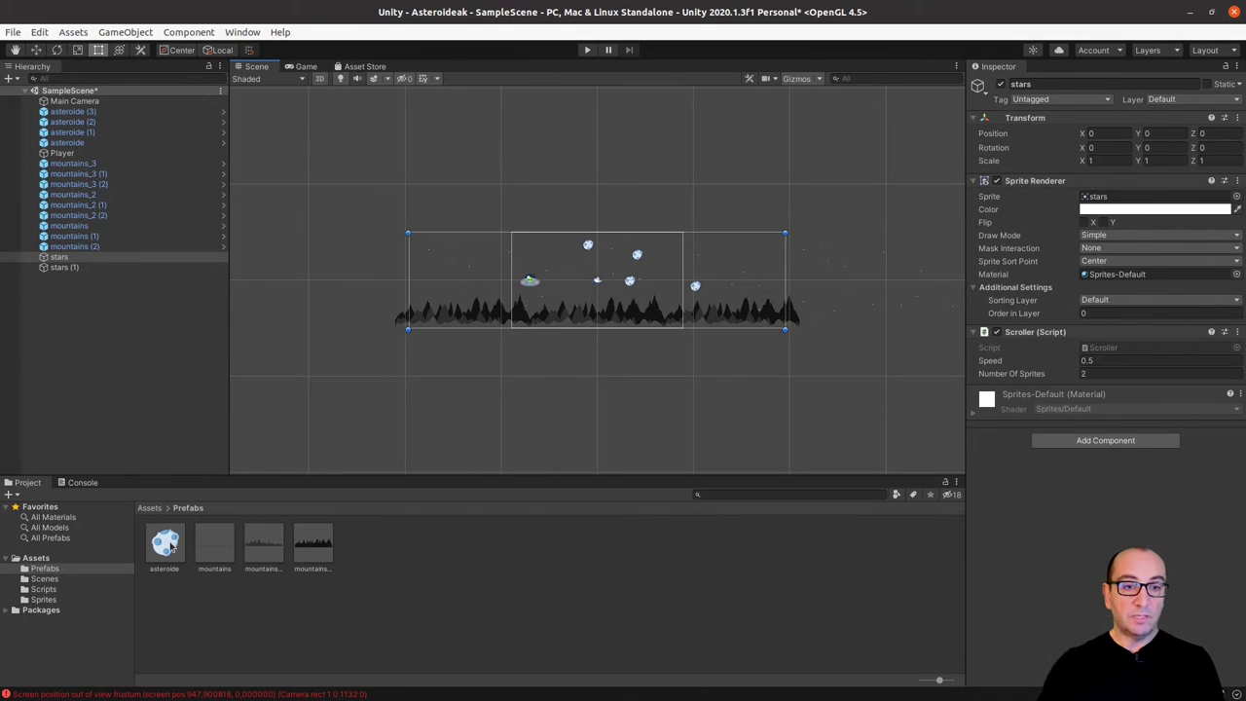
pyautogui.moveTo(171, 548); pyautogui.dragTo(721, 243)
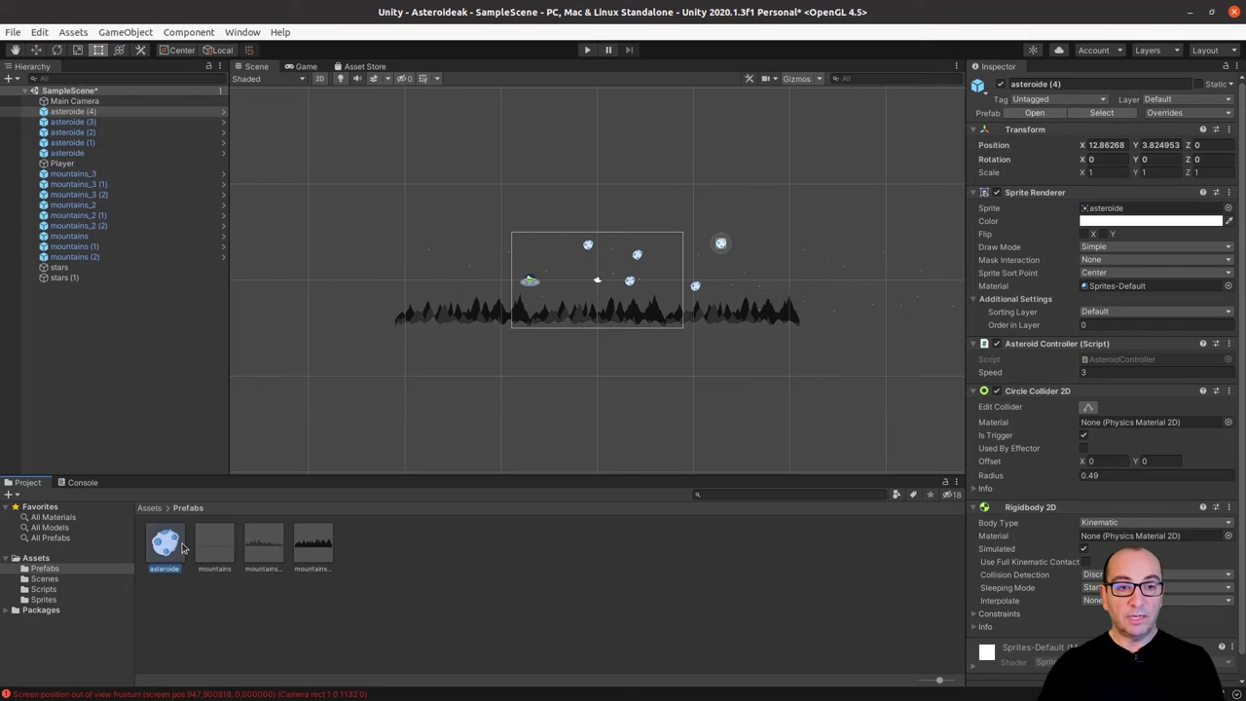
pyautogui.moveTo(181, 548); pyautogui.dragTo(772, 276)
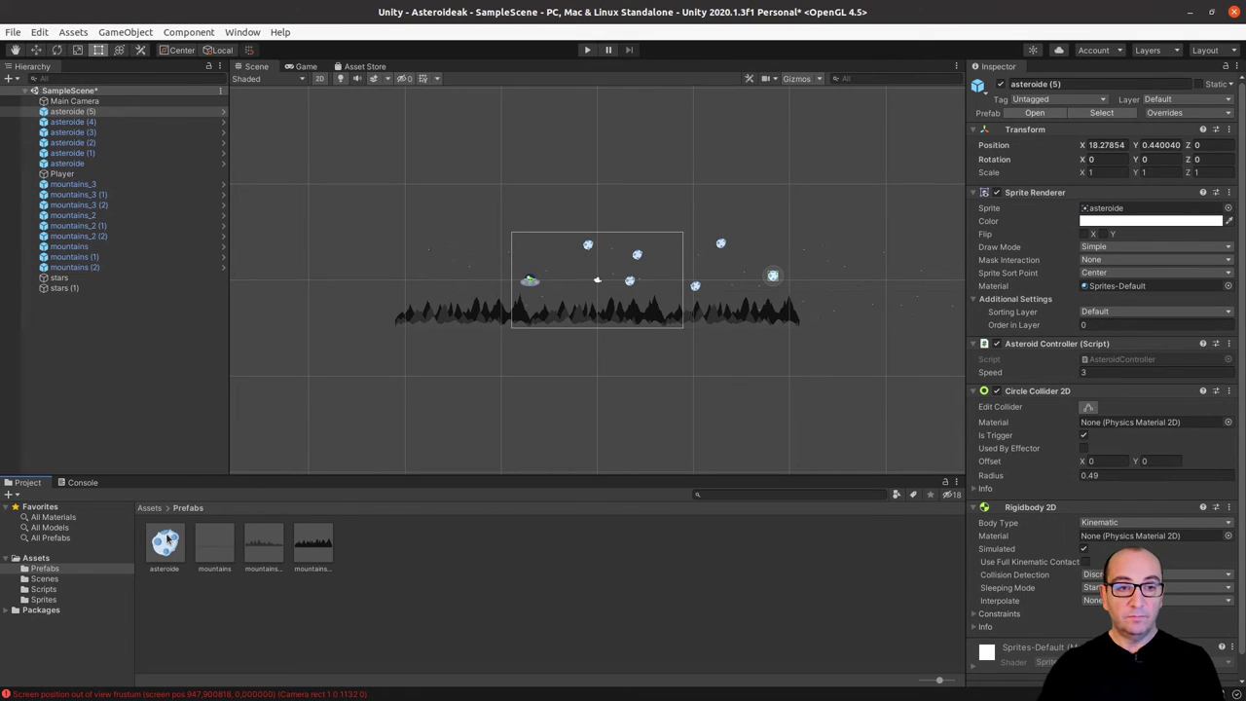
pyautogui.moveTo(168, 538); pyautogui.dragTo(725, 278)
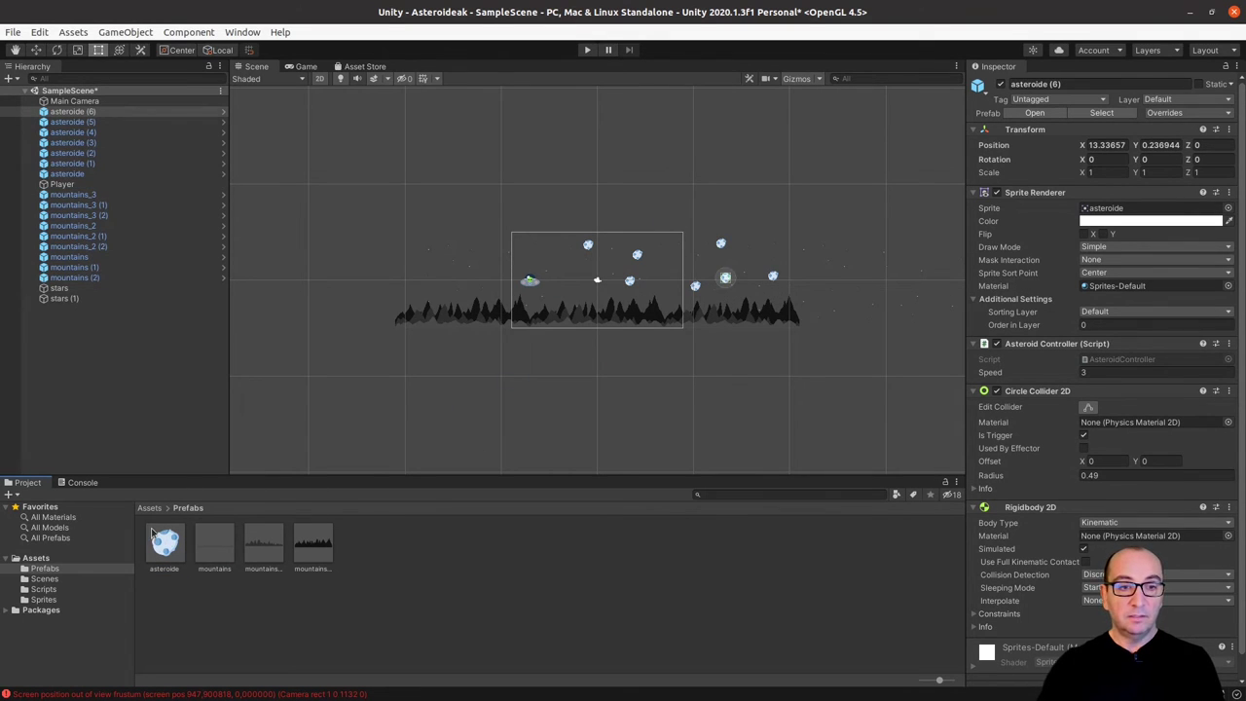
pyautogui.moveTo(153, 532); pyautogui.dragTo(775, 243)
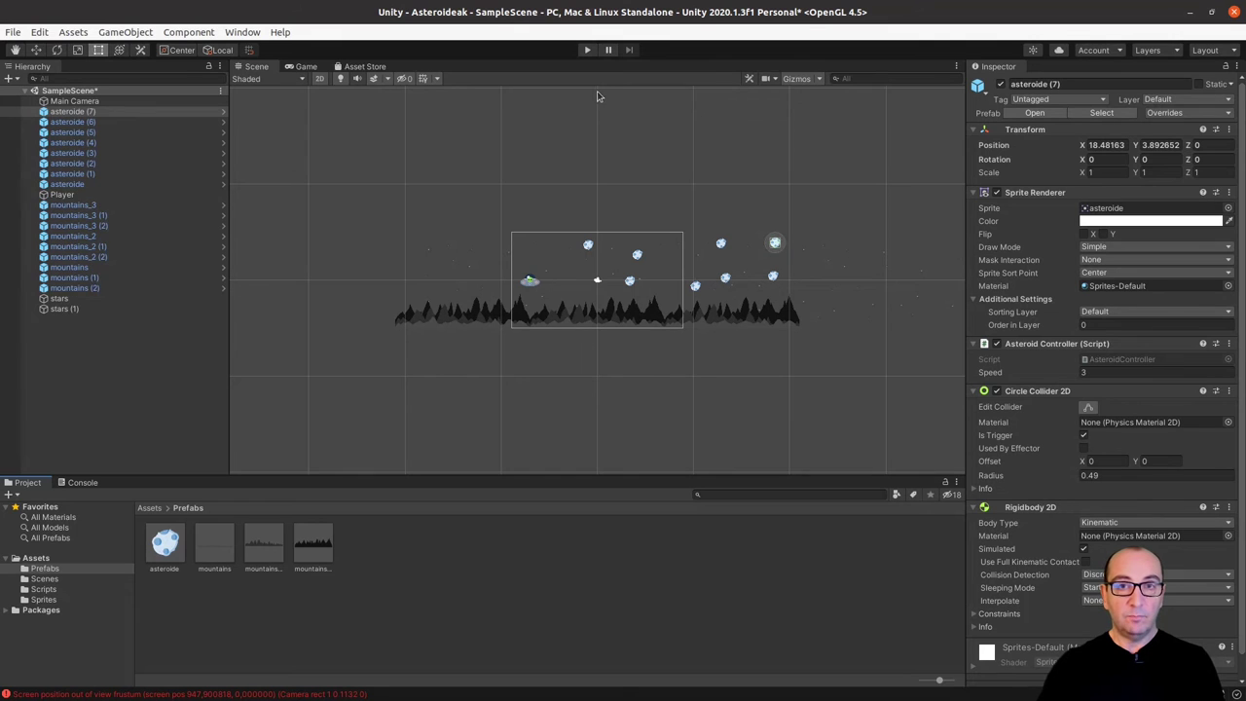
pyautogui.click(587, 50)
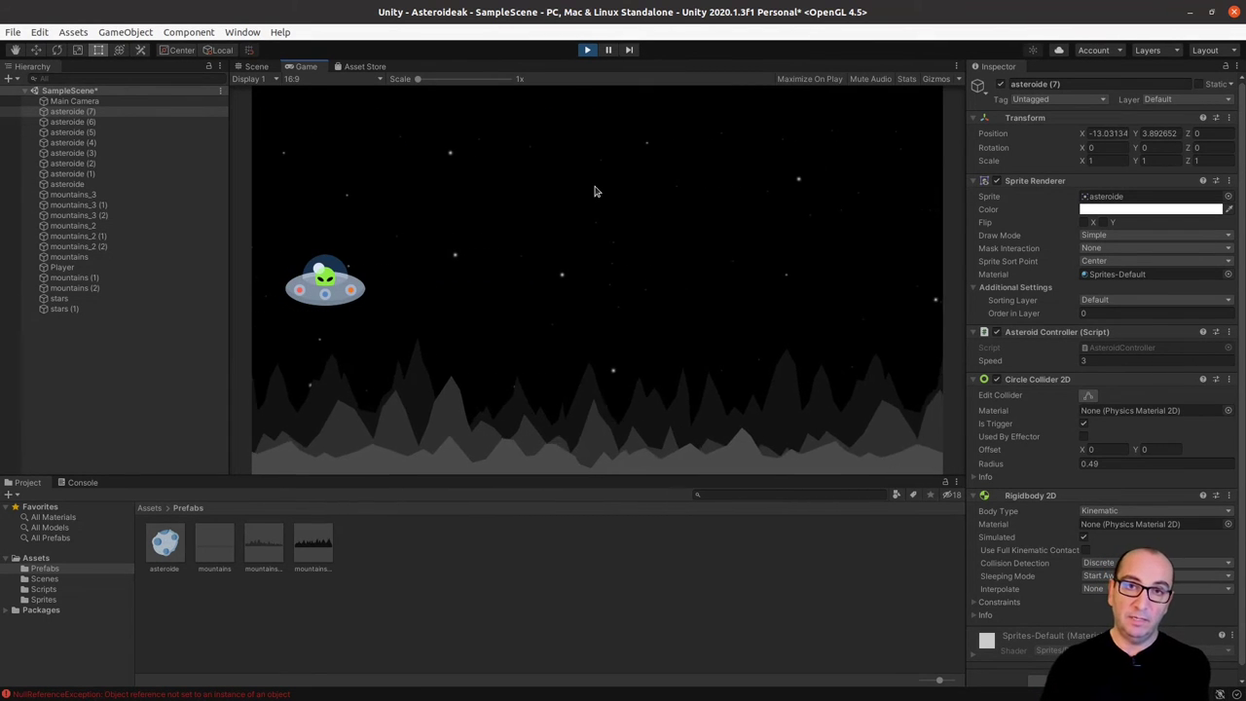
# - Stop Play mode, select asteroide (1) in the camera frame, and zoom in on the asteroid field
pyautogui.click(587, 50)
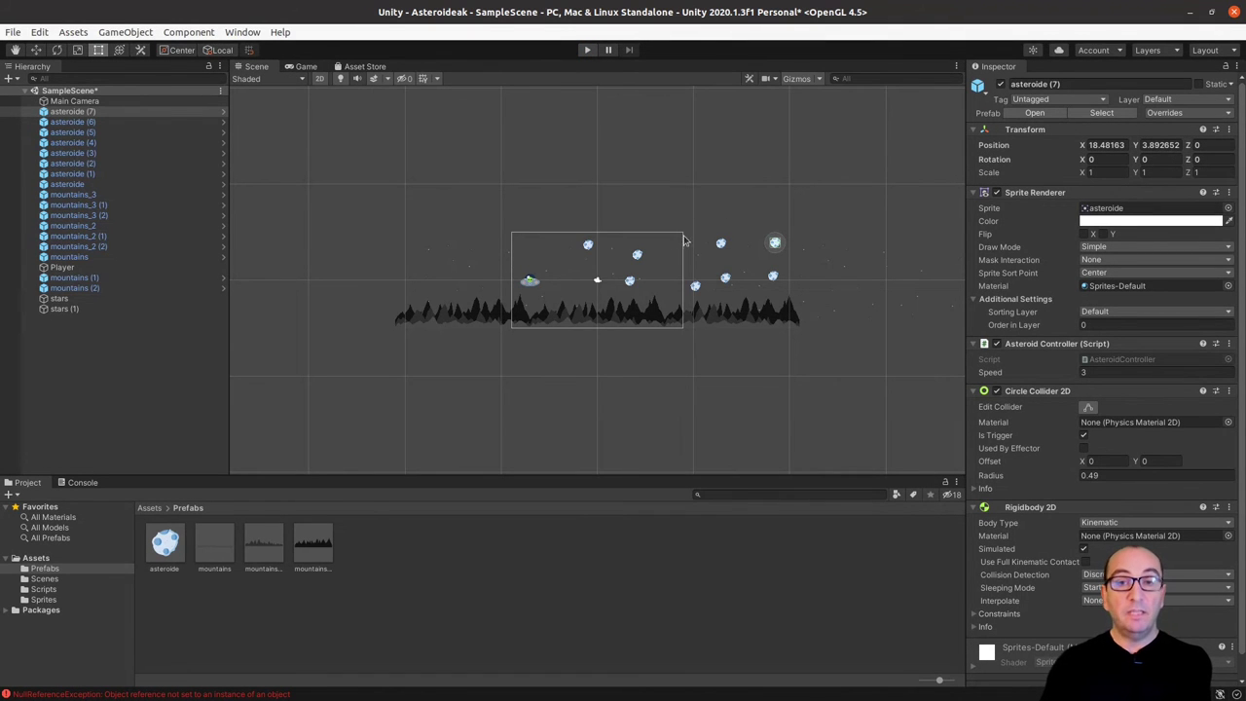
pyautogui.moveTo(857, 297); pyautogui.dragTo(589, 310, button='middle')
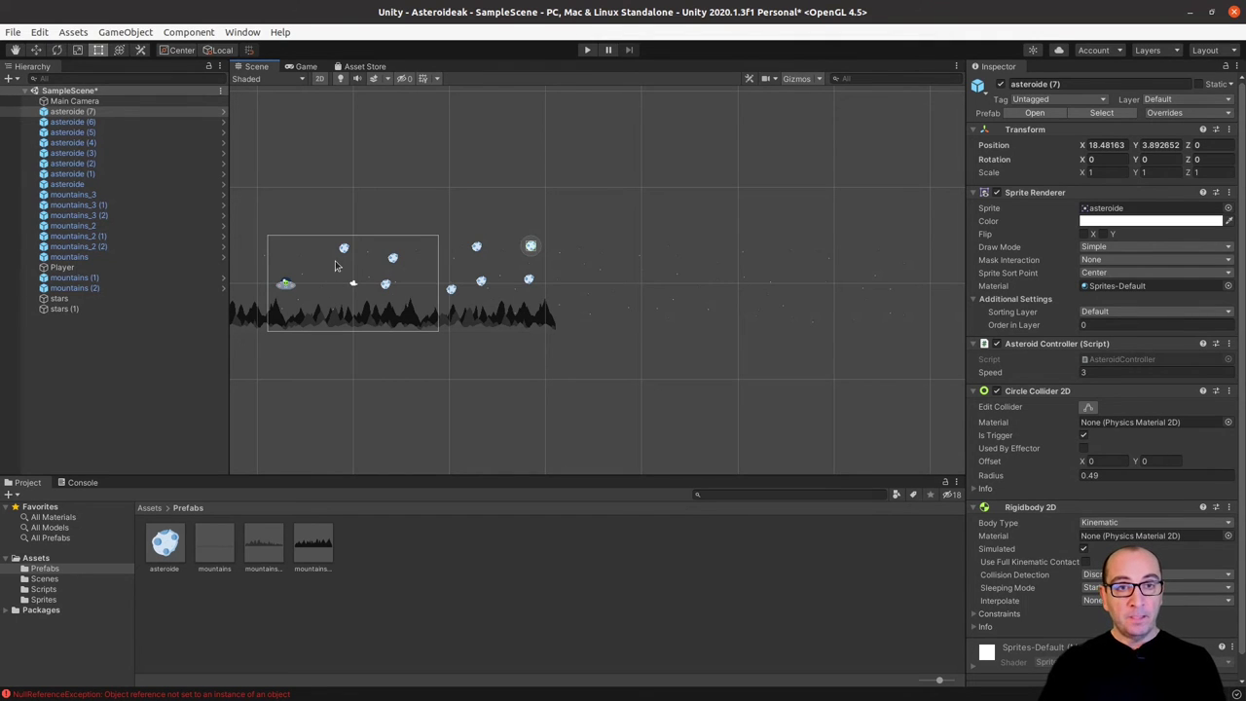
pyautogui.click(343, 251)
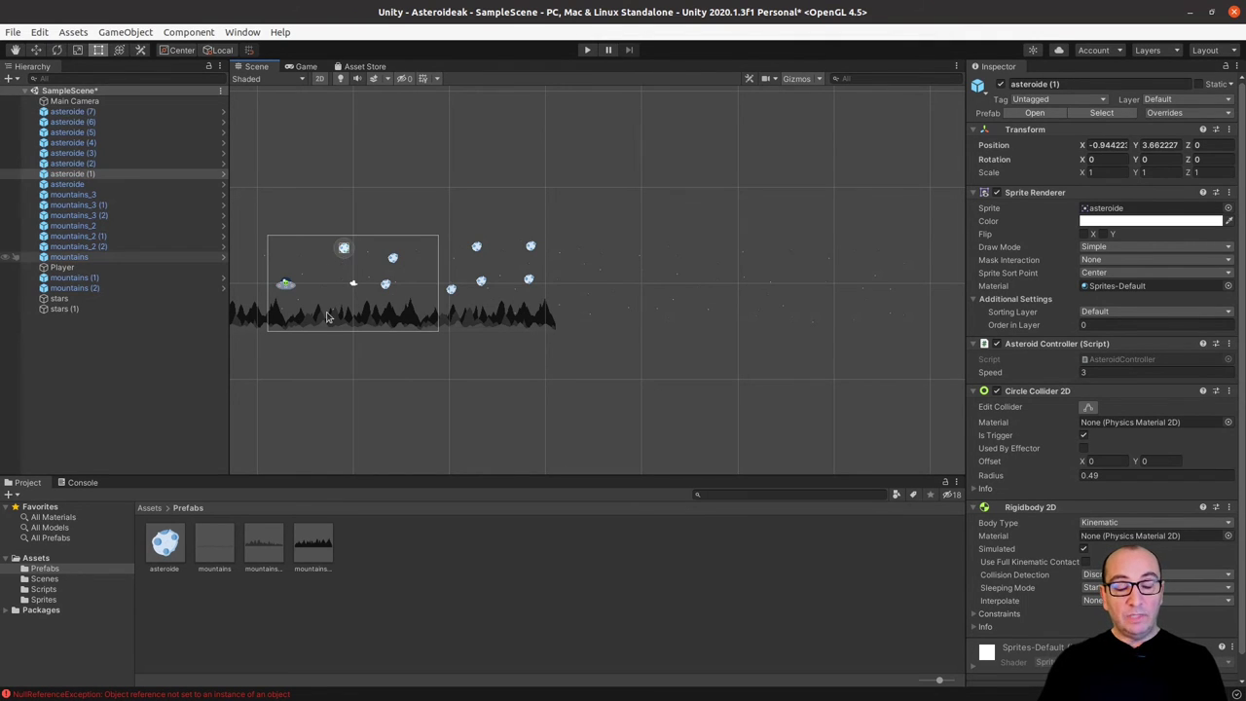
pyautogui.moveTo(327, 317); pyautogui.dragTo(496, 283, button='middle')
pyautogui.scroll(1, 524, 281)
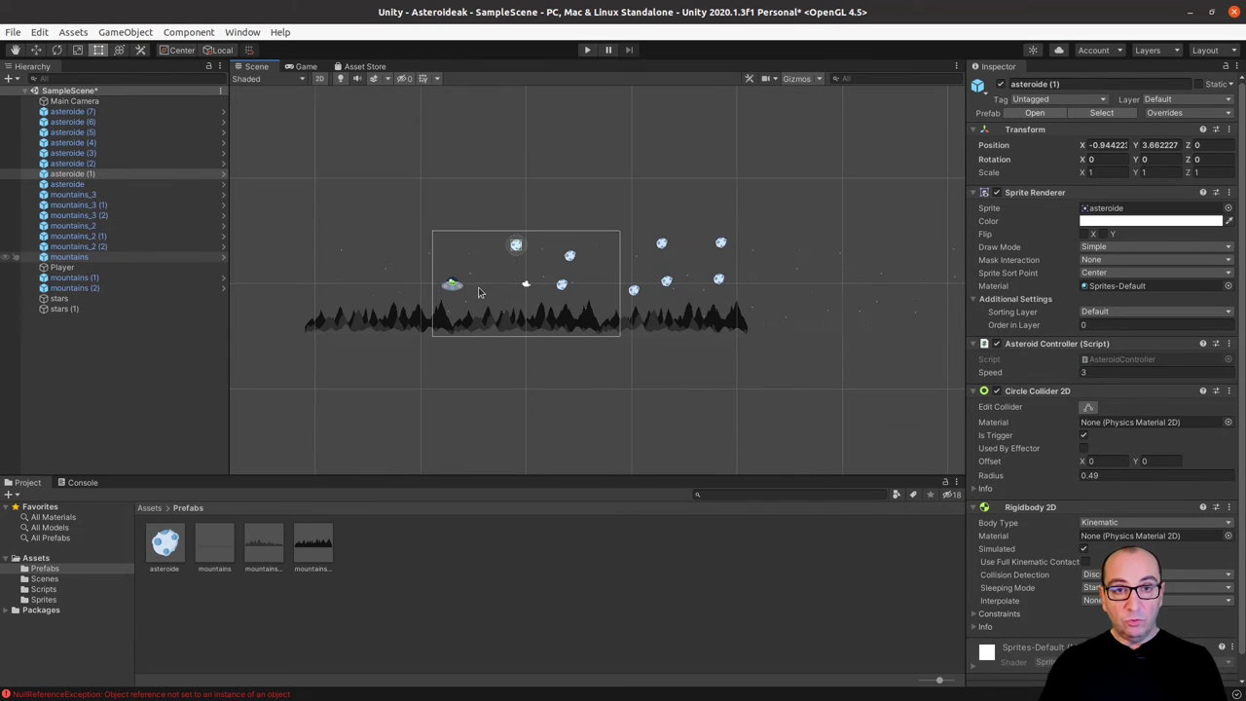
pyautogui.scroll(1, 526, 276)
pyautogui.scroll(2, 535, 253)
pyautogui.scroll(1, 546, 231)
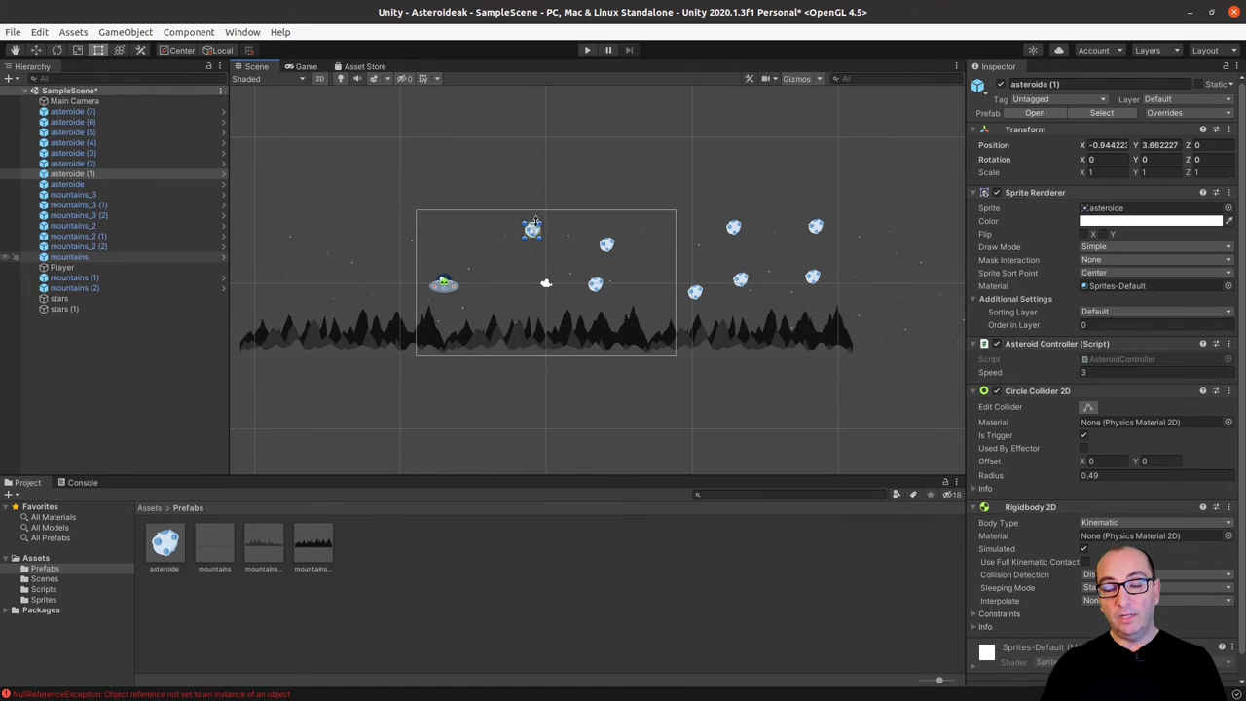
# - Add a Capsule Collider to the Player UFO, then remove it as the wrong 3D type
pyautogui.click(446, 286)
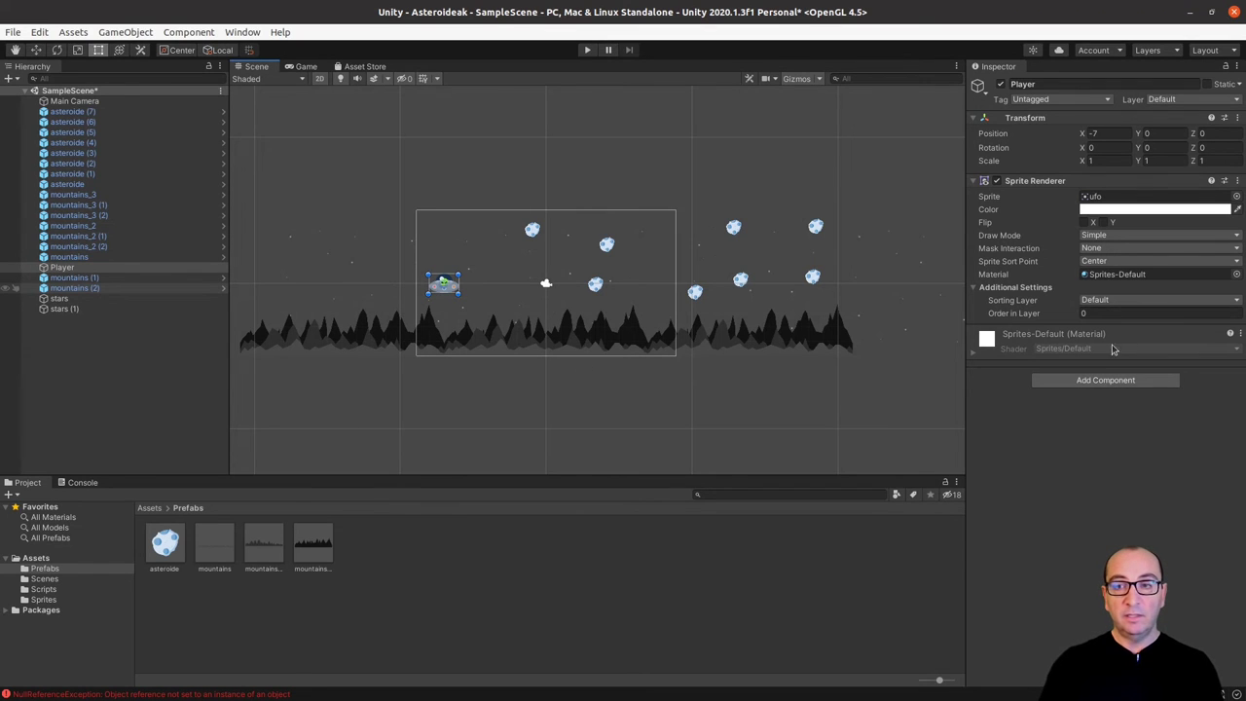
pyautogui.click(1090, 382)
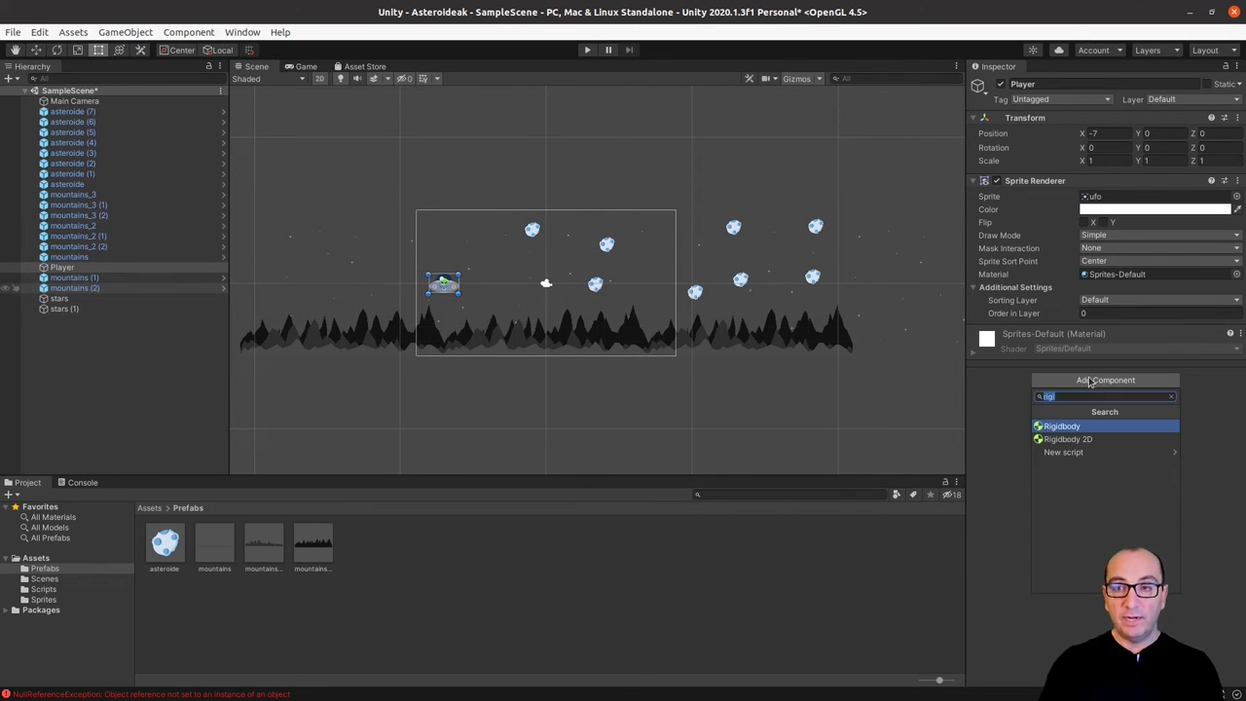
pyautogui.write('ca')
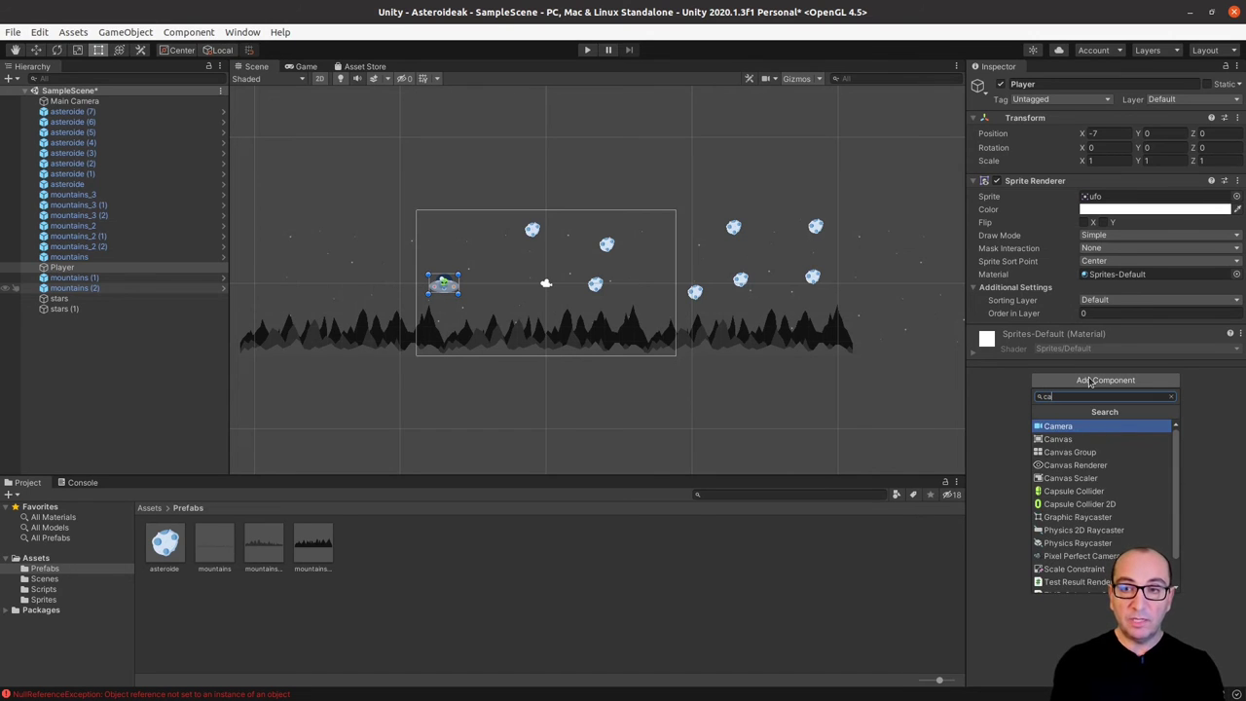
pyautogui.write('ps')
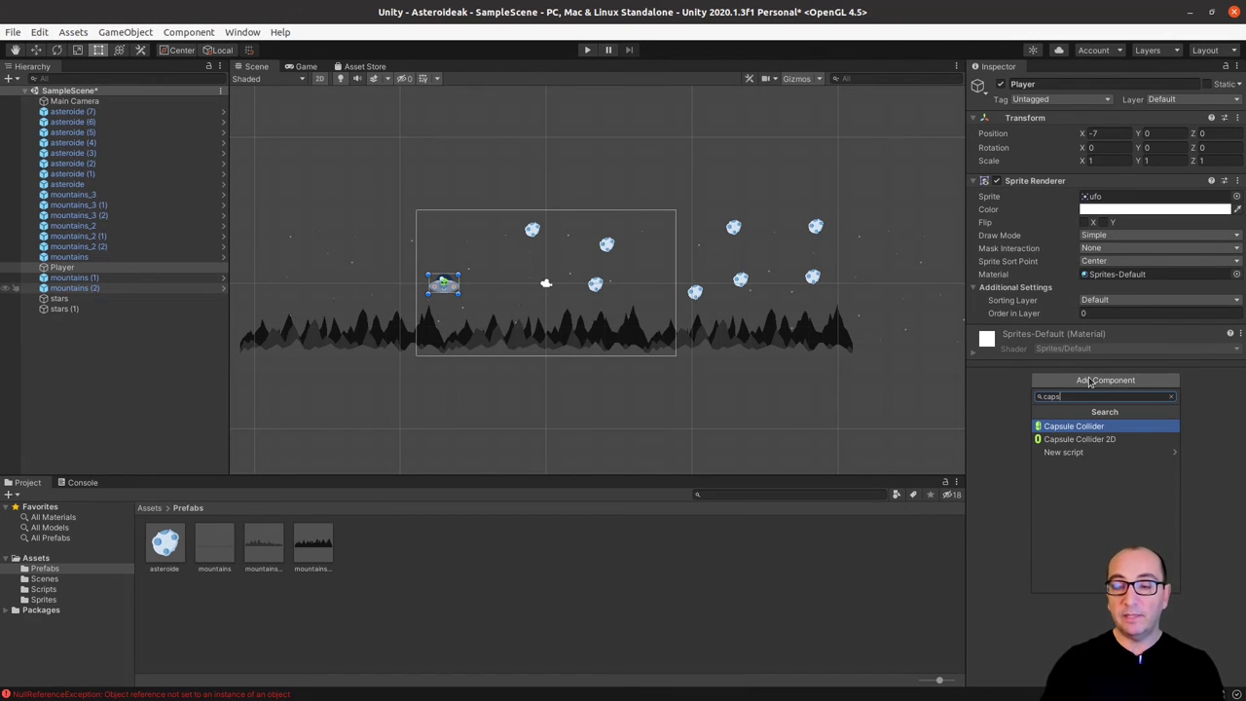
pyautogui.click(1115, 430)
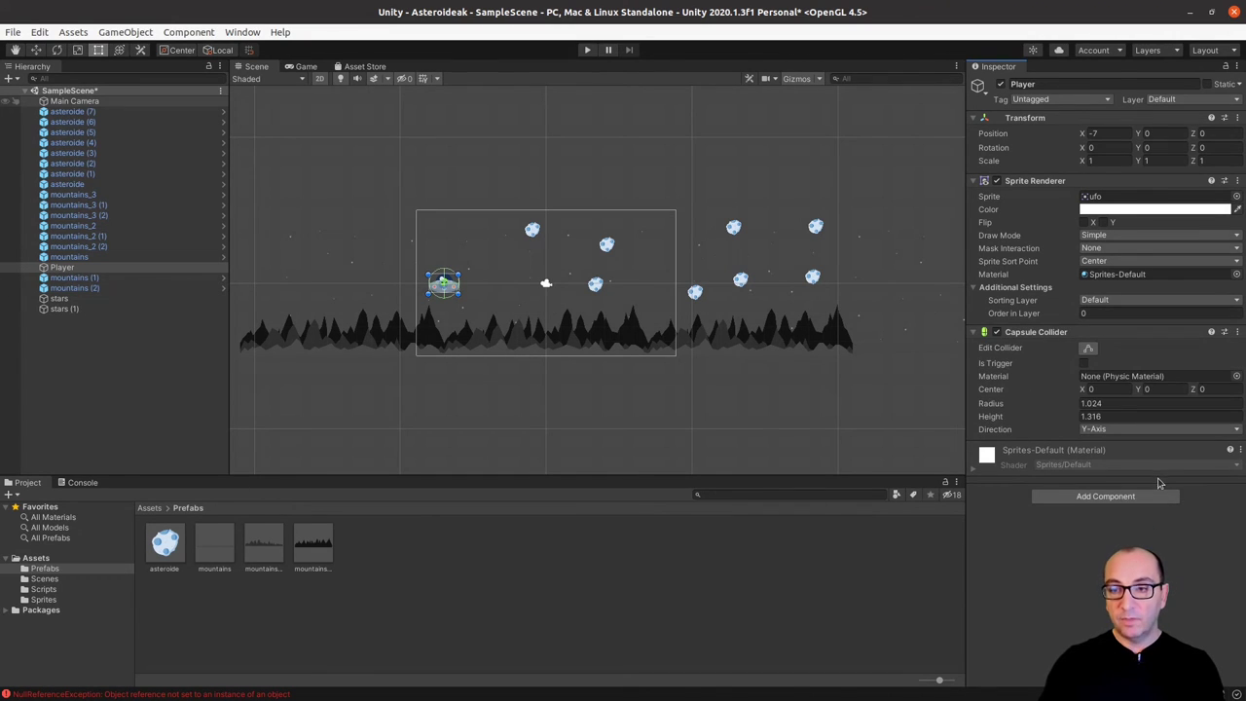
pyautogui.click(1237, 332)
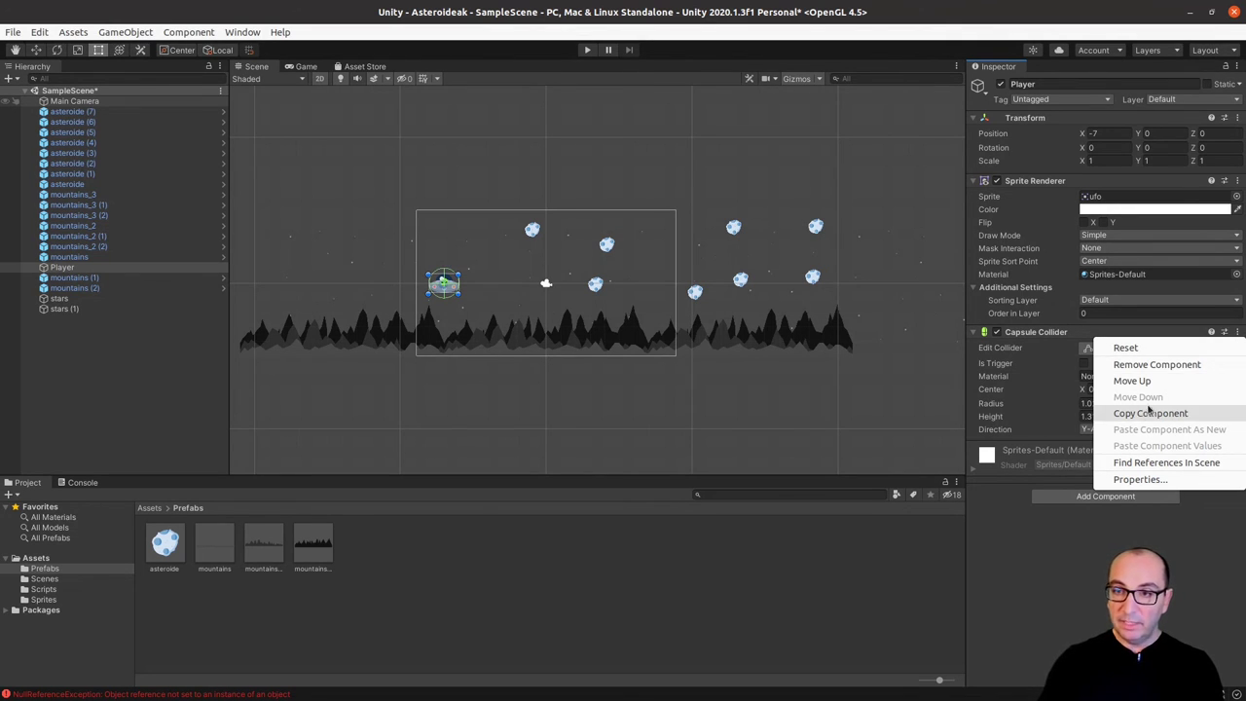
pyautogui.click(1150, 367)
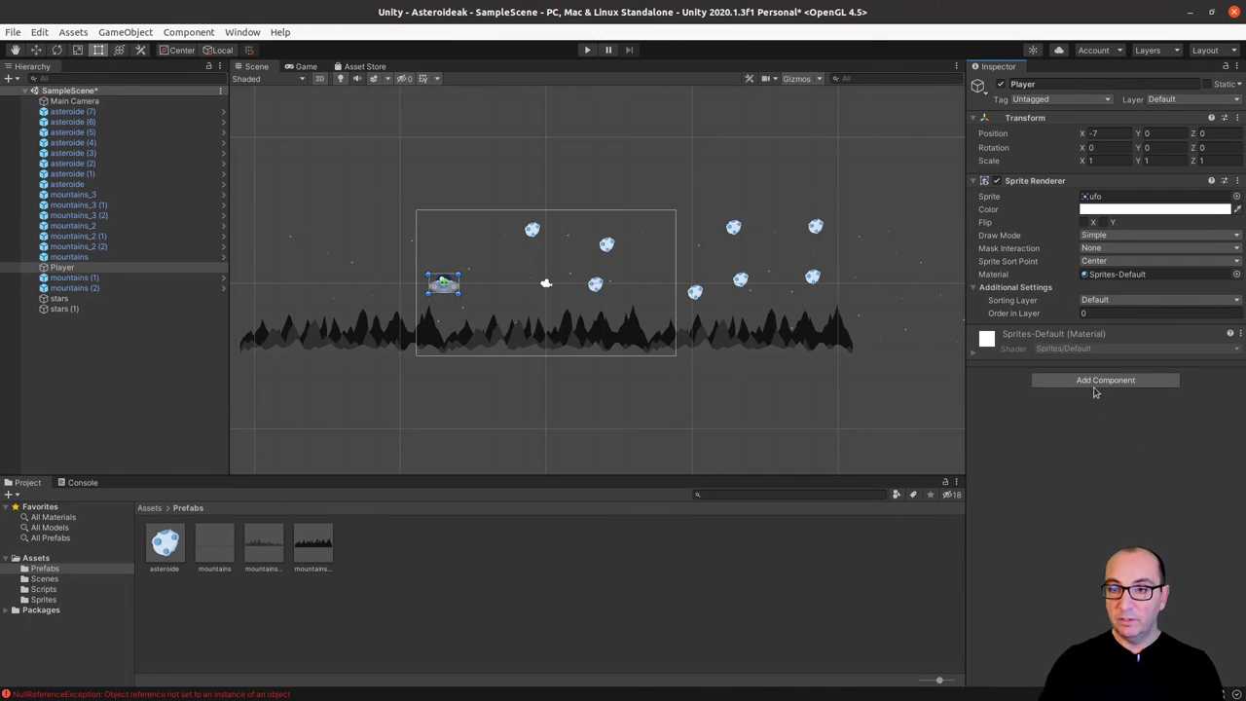
# - Give the Player a Capsule Collider 2D with Direction set to Horizontal
pyautogui.click(1101, 383)
pyautogui.click(1099, 440)
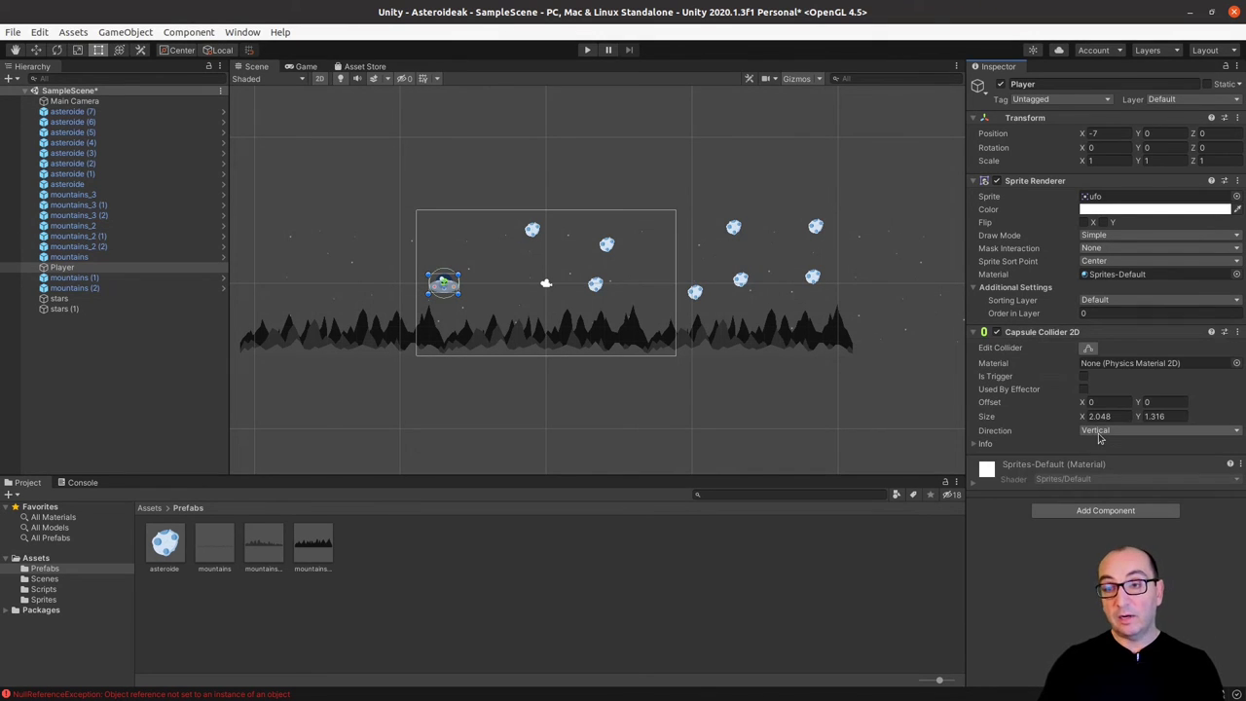
pyautogui.press('f')
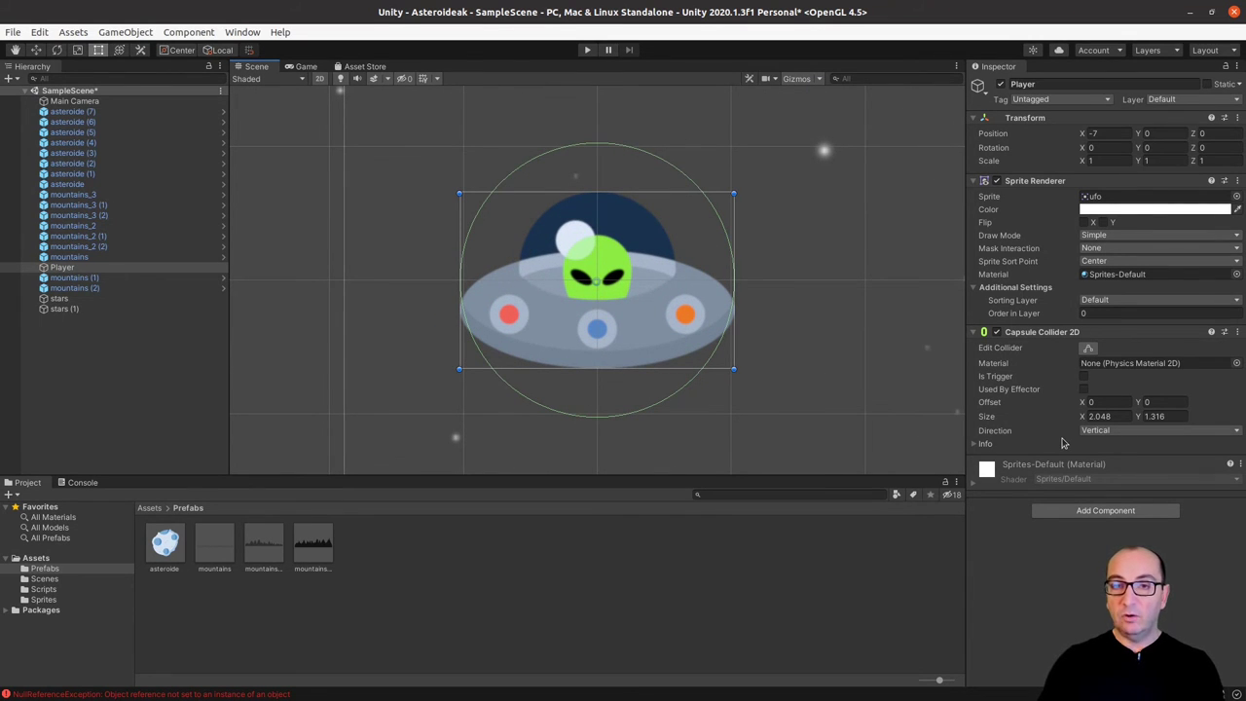
pyautogui.click(1140, 431)
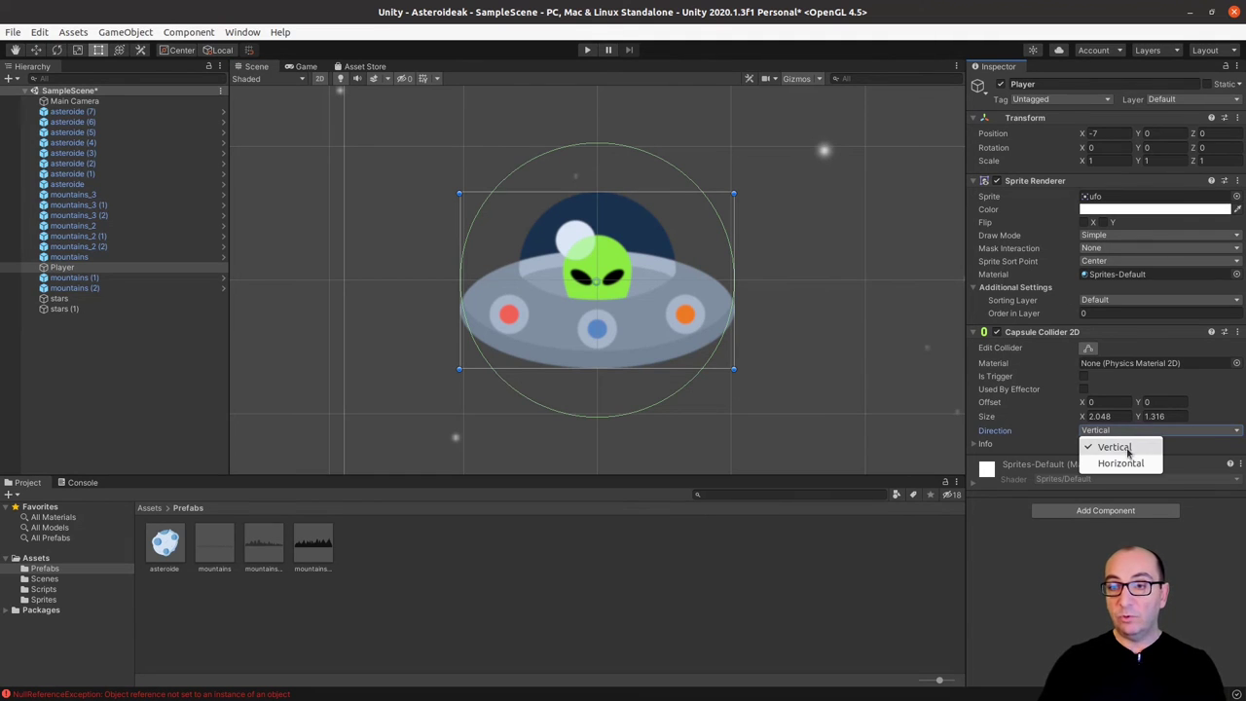
pyautogui.click(1122, 463)
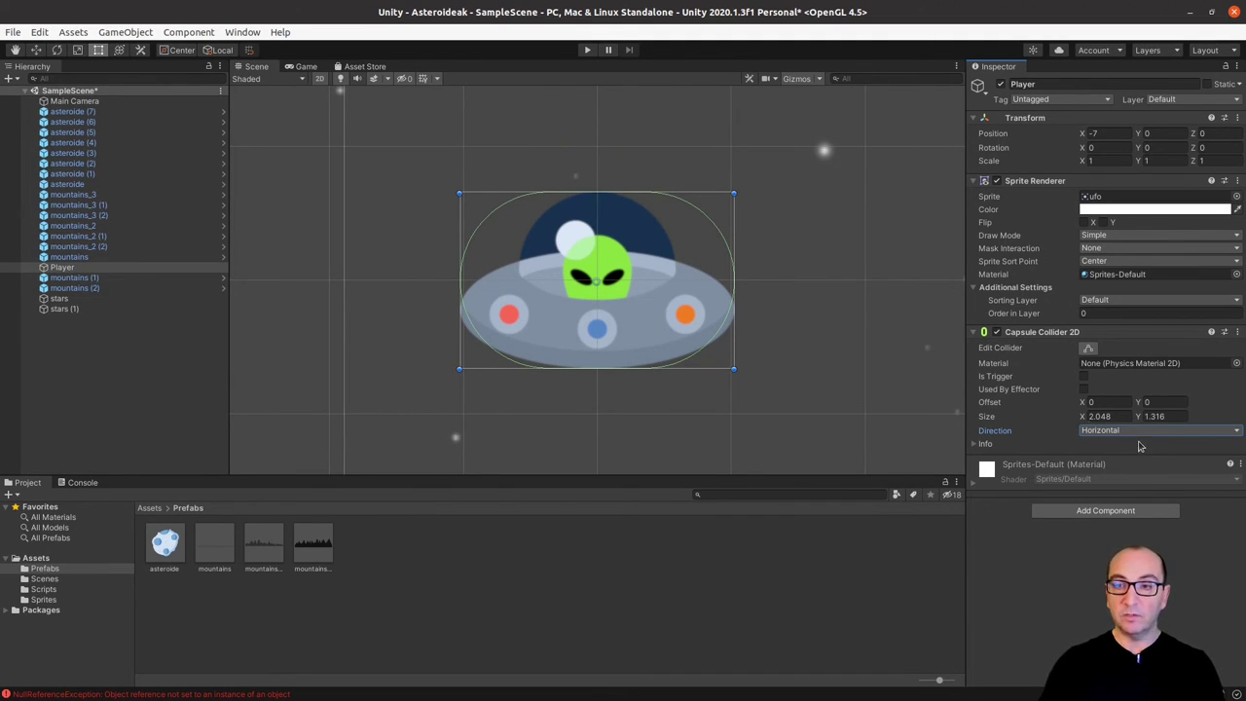
# - Add a Rigidbody 2D to the Player UFO and set its Body Type to Kinematic
pyautogui.click(1120, 511)
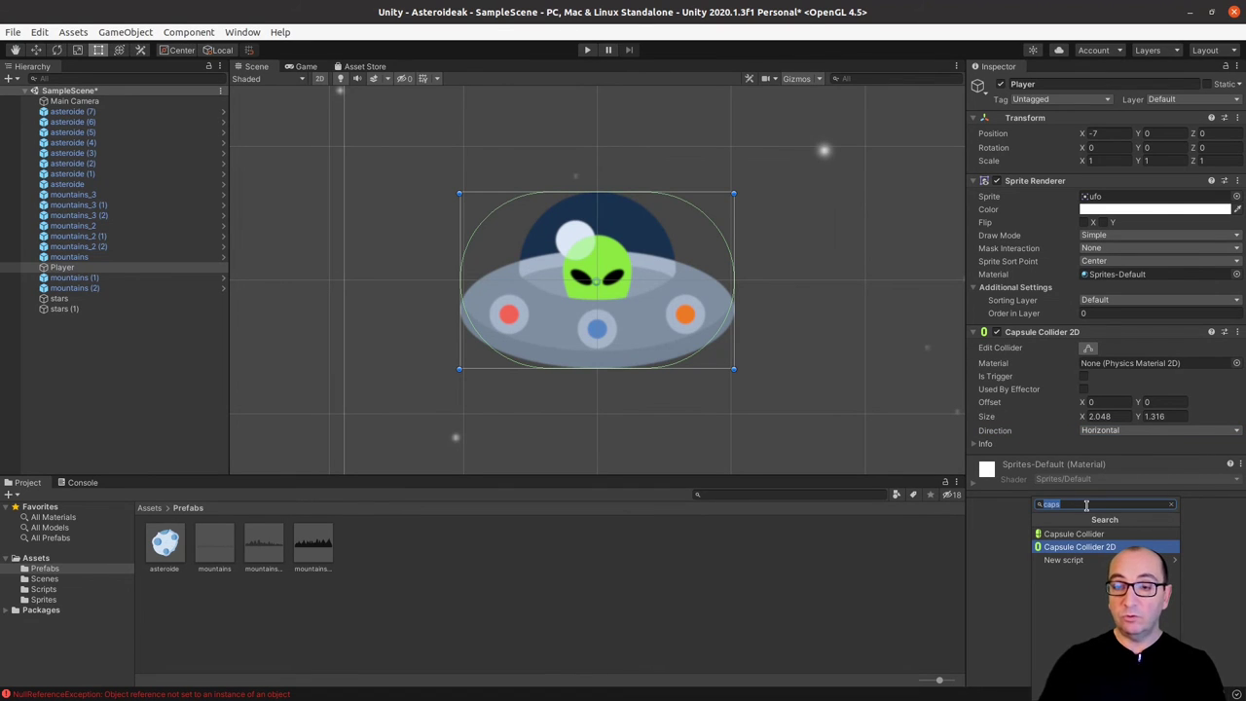
pyautogui.write('rigi')
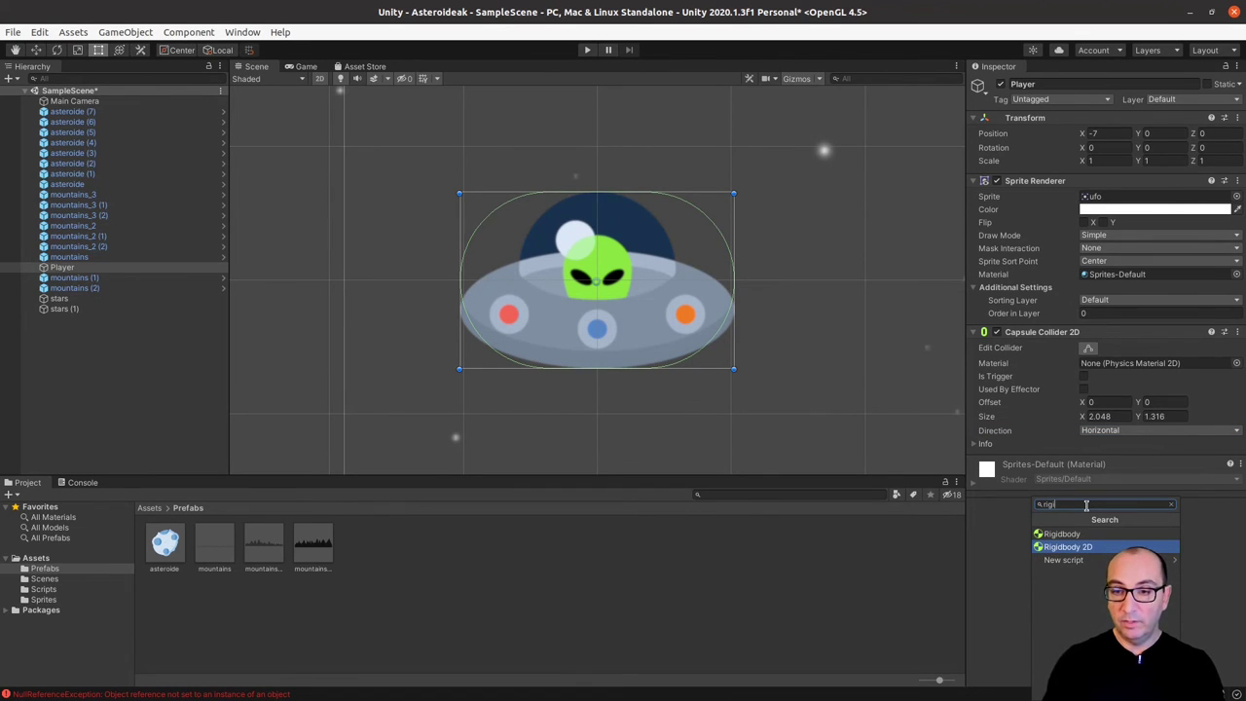
pyautogui.press('Return')
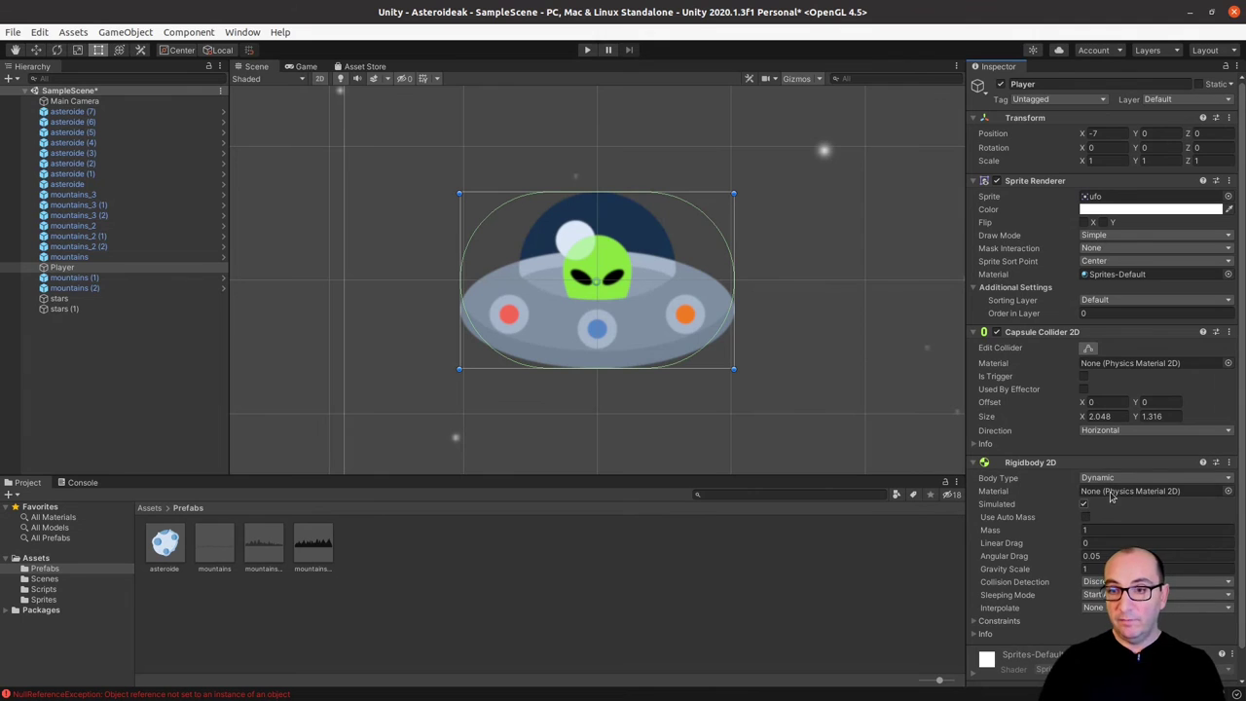
pyautogui.click(1113, 477)
pyautogui.click(1109, 511)
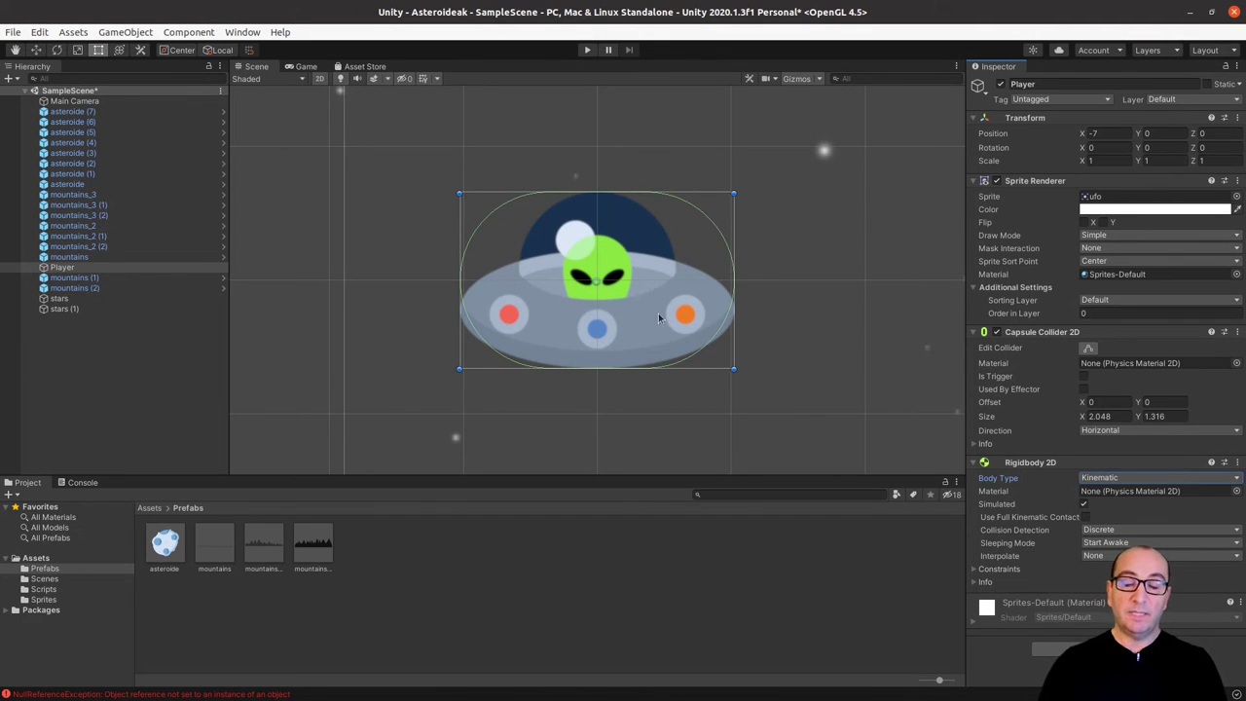
pyautogui.scroll(-3, 808, 301)
pyautogui.scroll(-3, 804, 298)
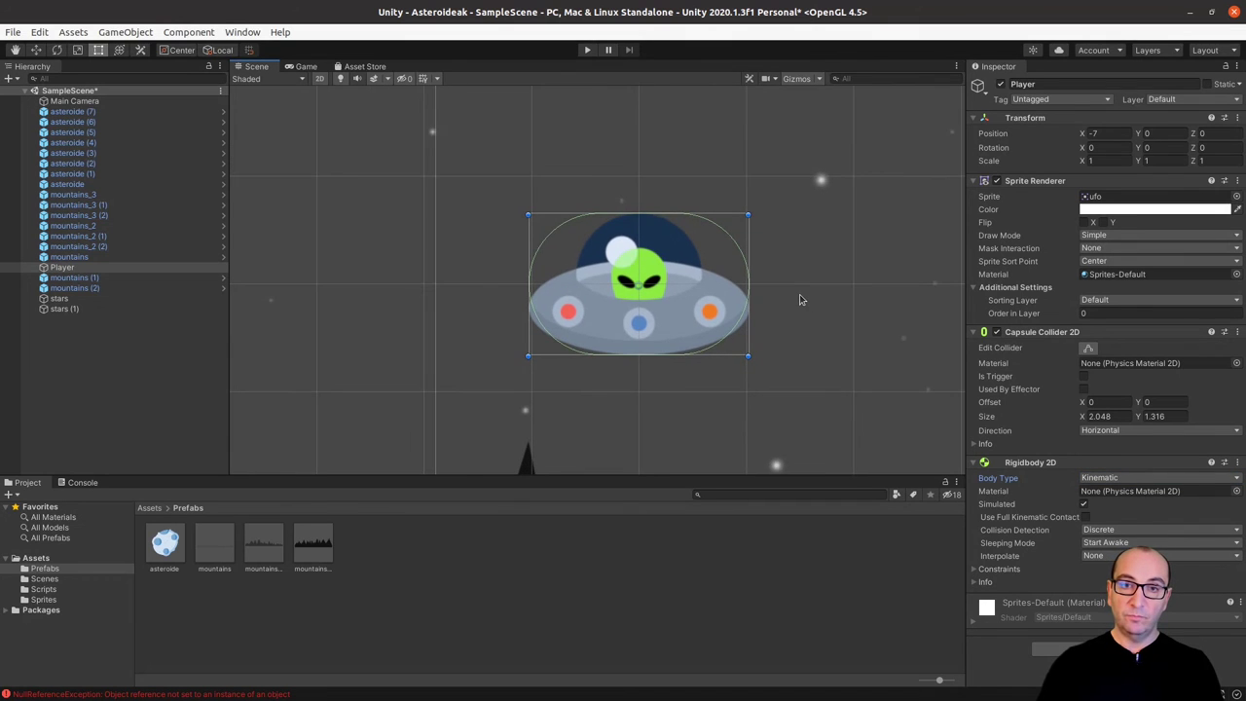
pyautogui.moveTo(685, 308); pyautogui.dragTo(645, 310, button='middle')
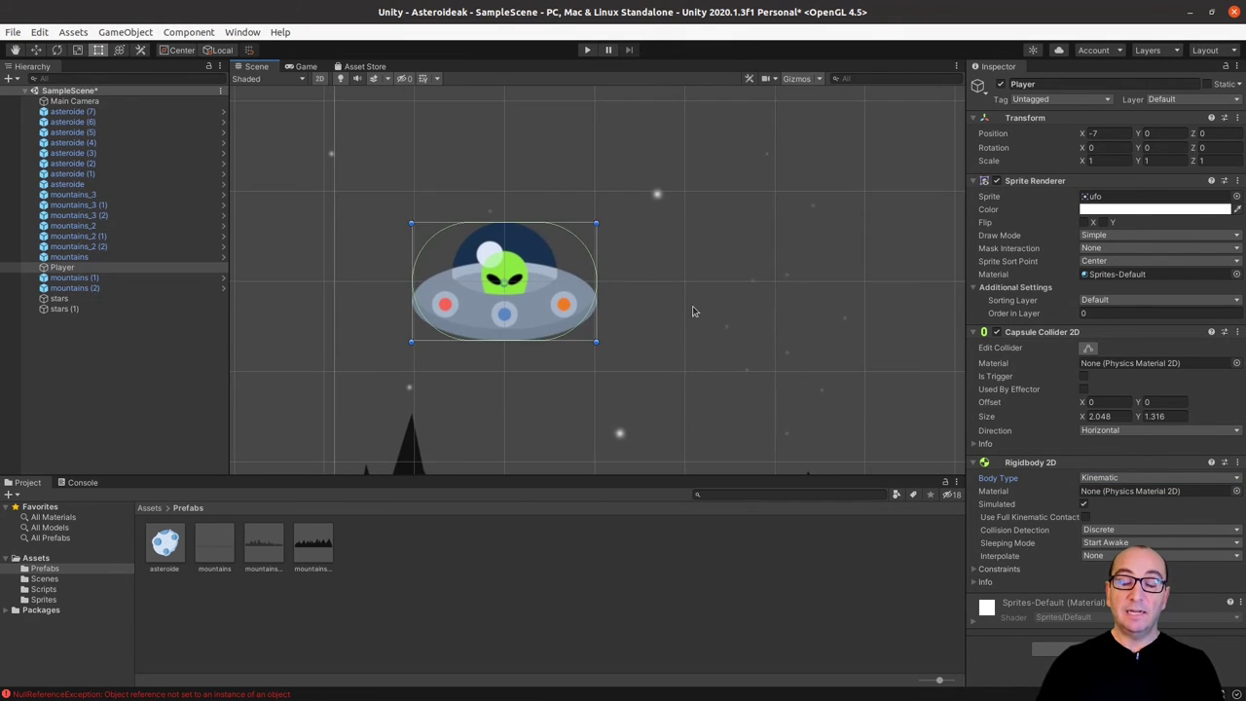
pyautogui.scroll(-2, 696, 309)
pyautogui.scroll(-1, 696, 302)
pyautogui.scroll(-2, 694, 294)
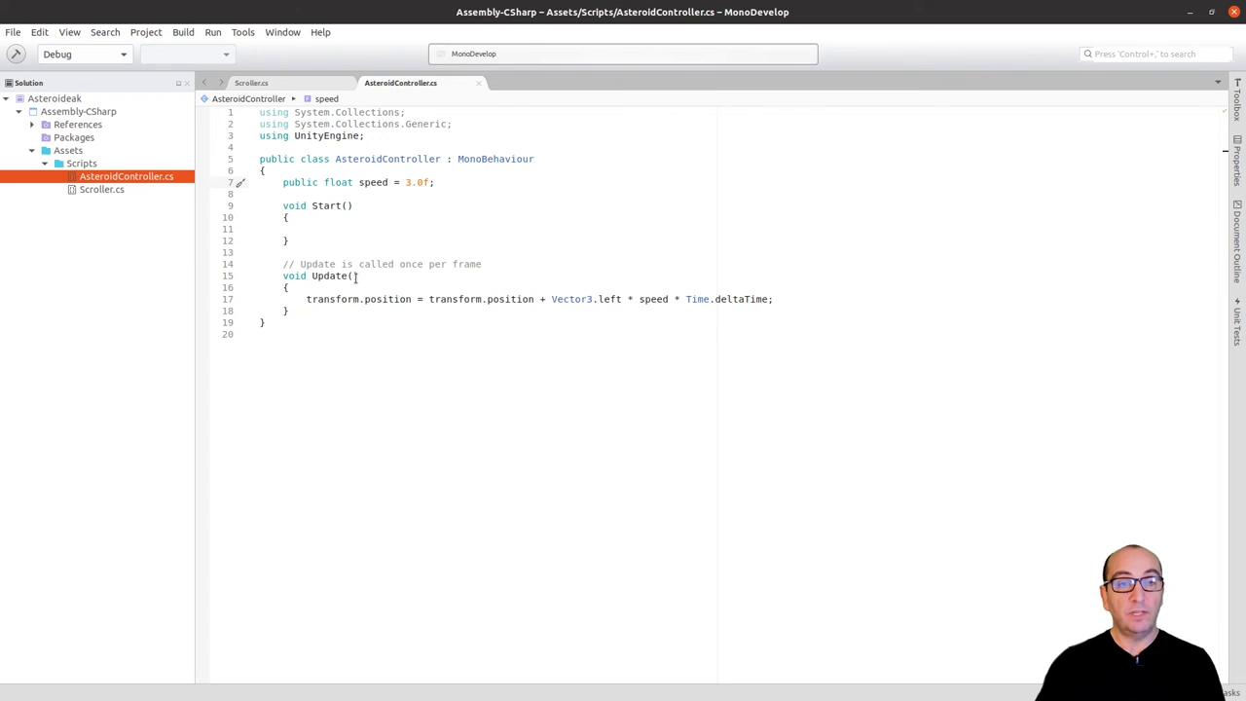
# - Type a 'void Collision' method line below Update() in AsteroidController.cs, then select the word Collision
pyautogui.click(305, 312)
pyautogui.press('Return')
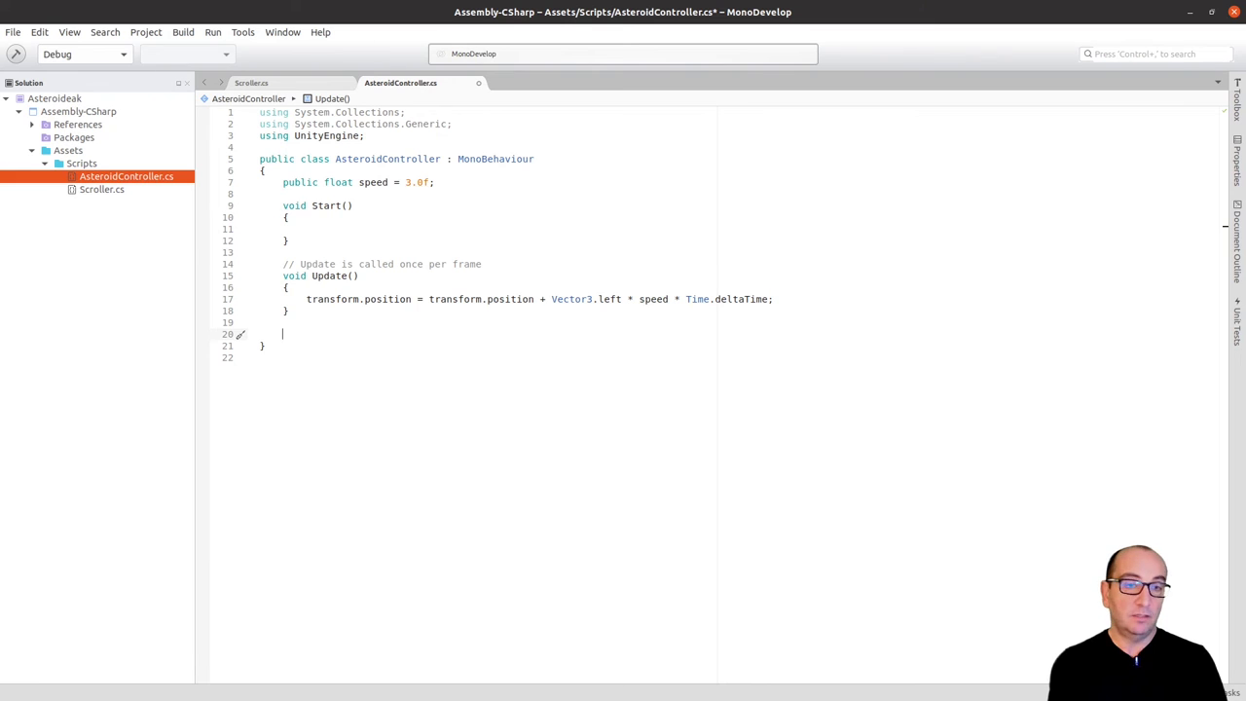
pyautogui.write('void C')
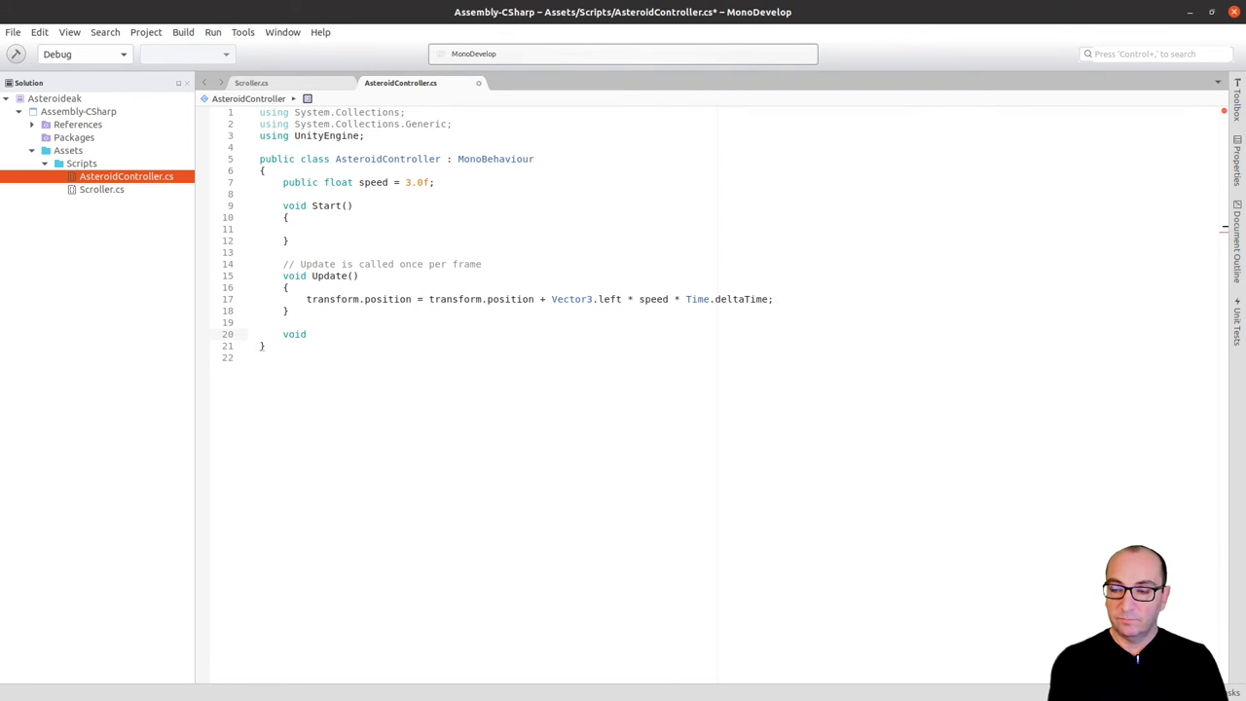
pyautogui.write('ollis')
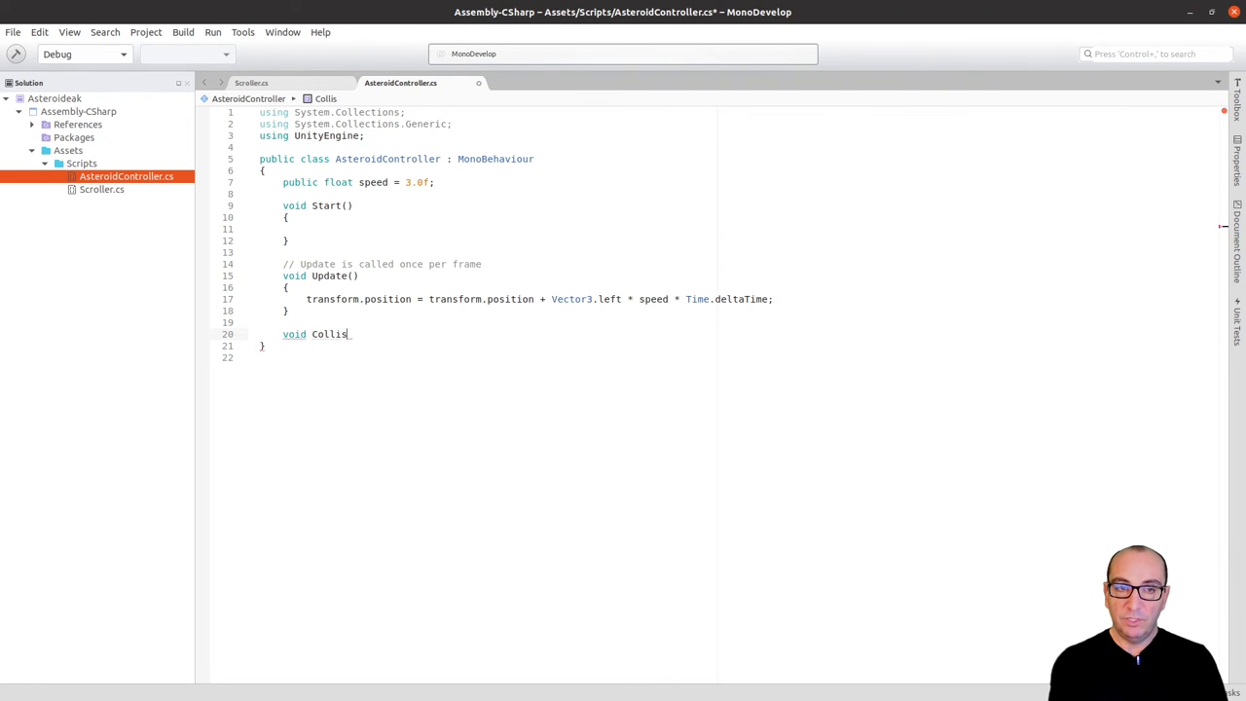
pyautogui.write('ion')
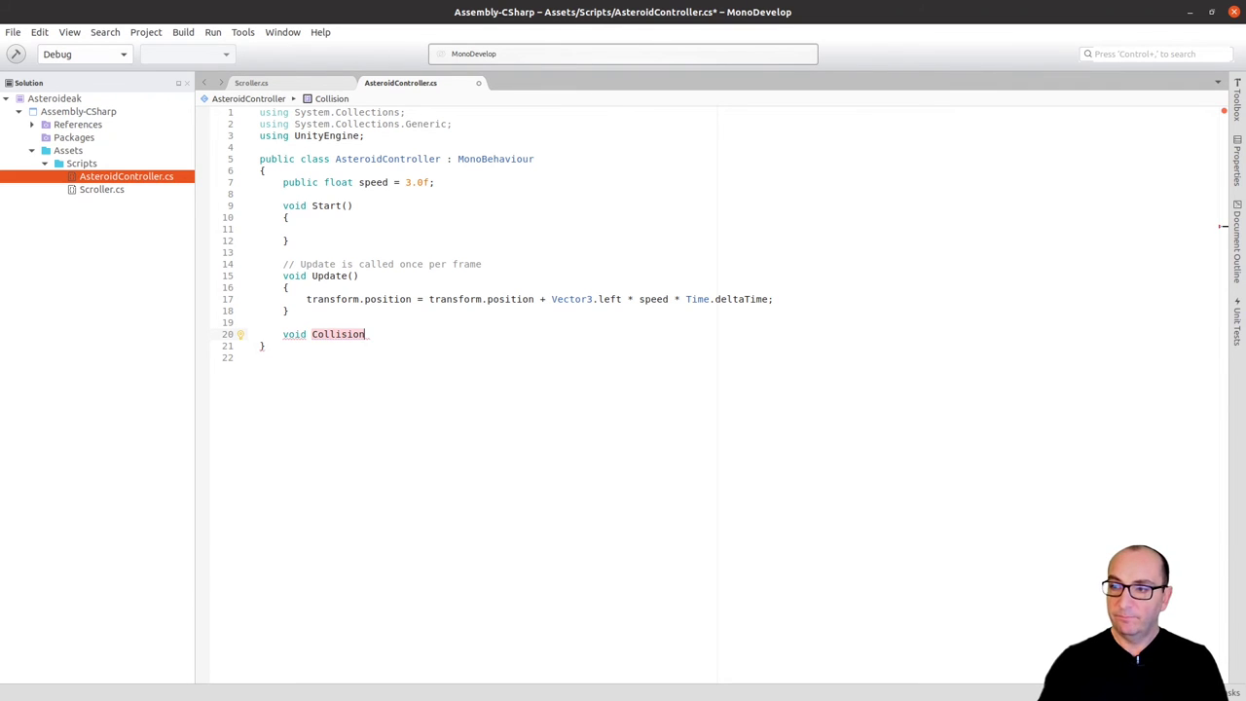
pyautogui.click(396, 340)
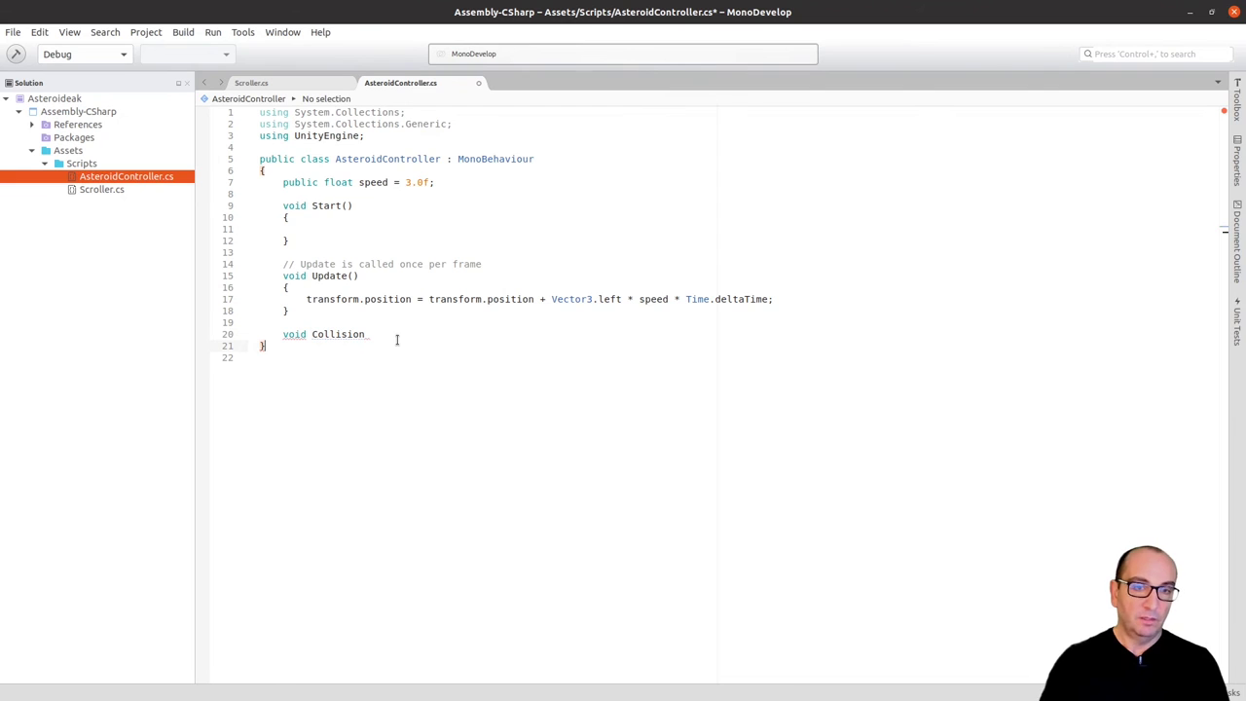
pyautogui.press('Up')
pyautogui.doubleClick(338, 334)
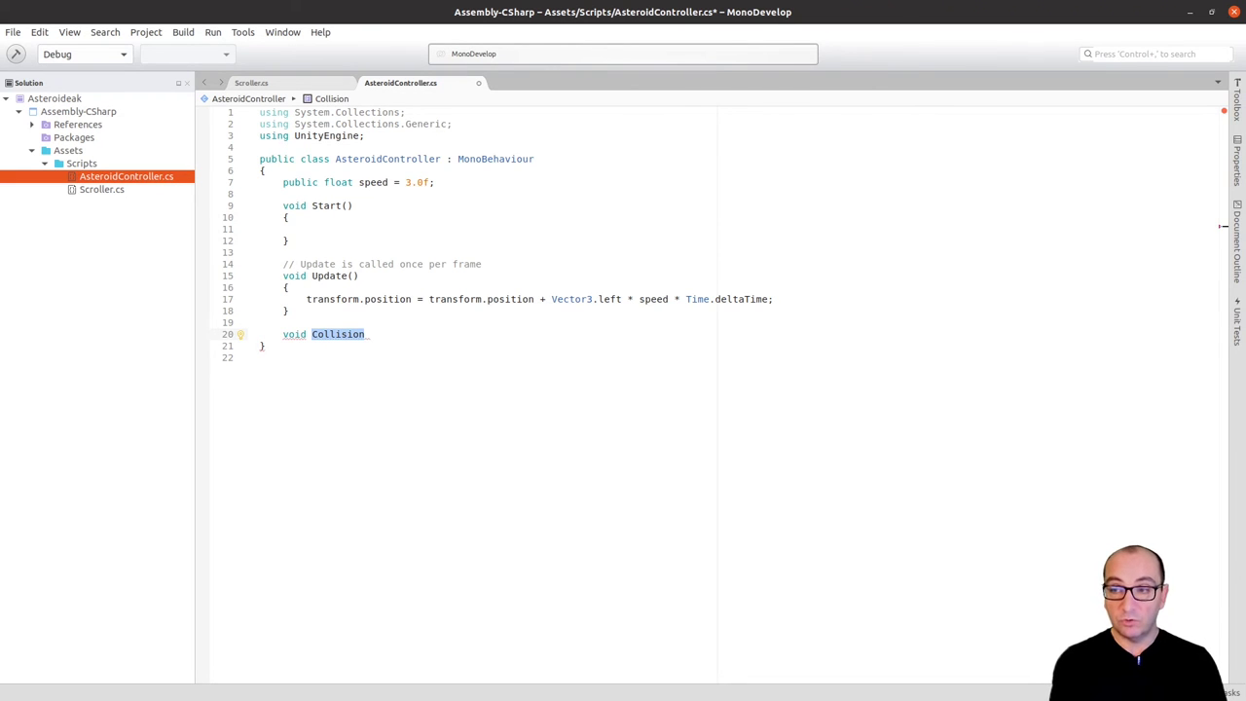
# - Turn the Collision line into an empty OnTriggerEnter2D(Collider2D other) method with braces
pyautogui.write('O')
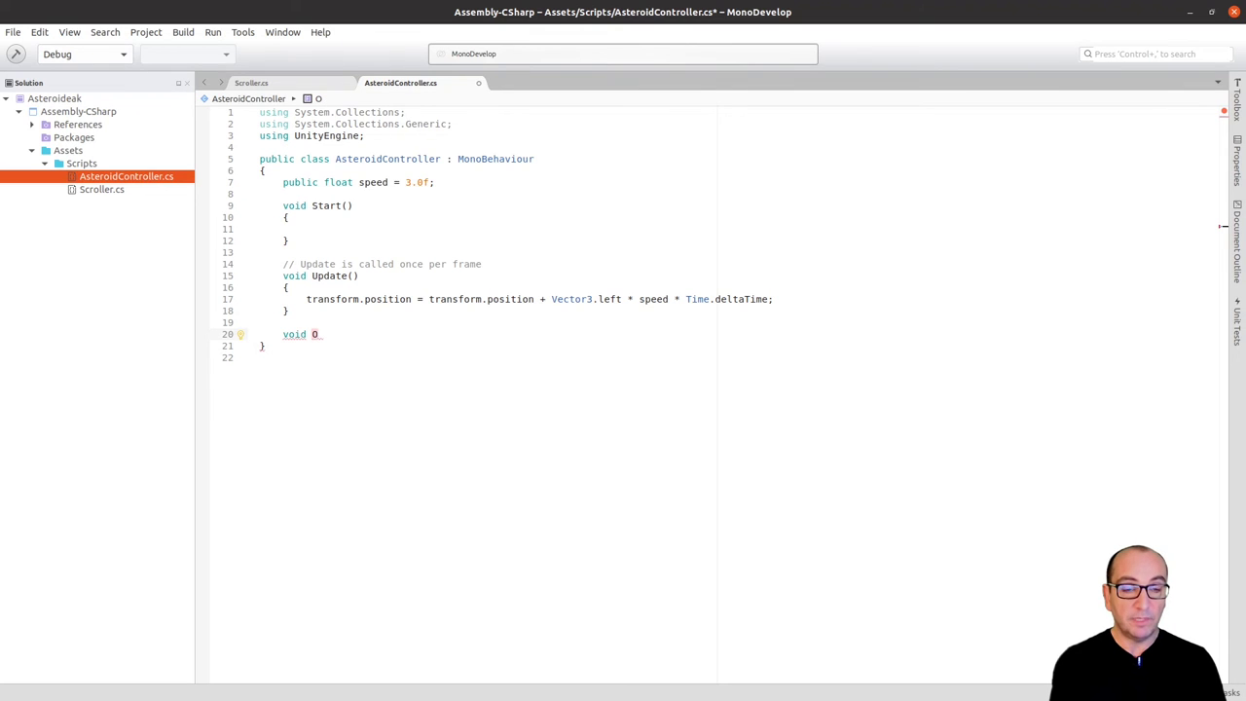
pyautogui.write('nTrigger')
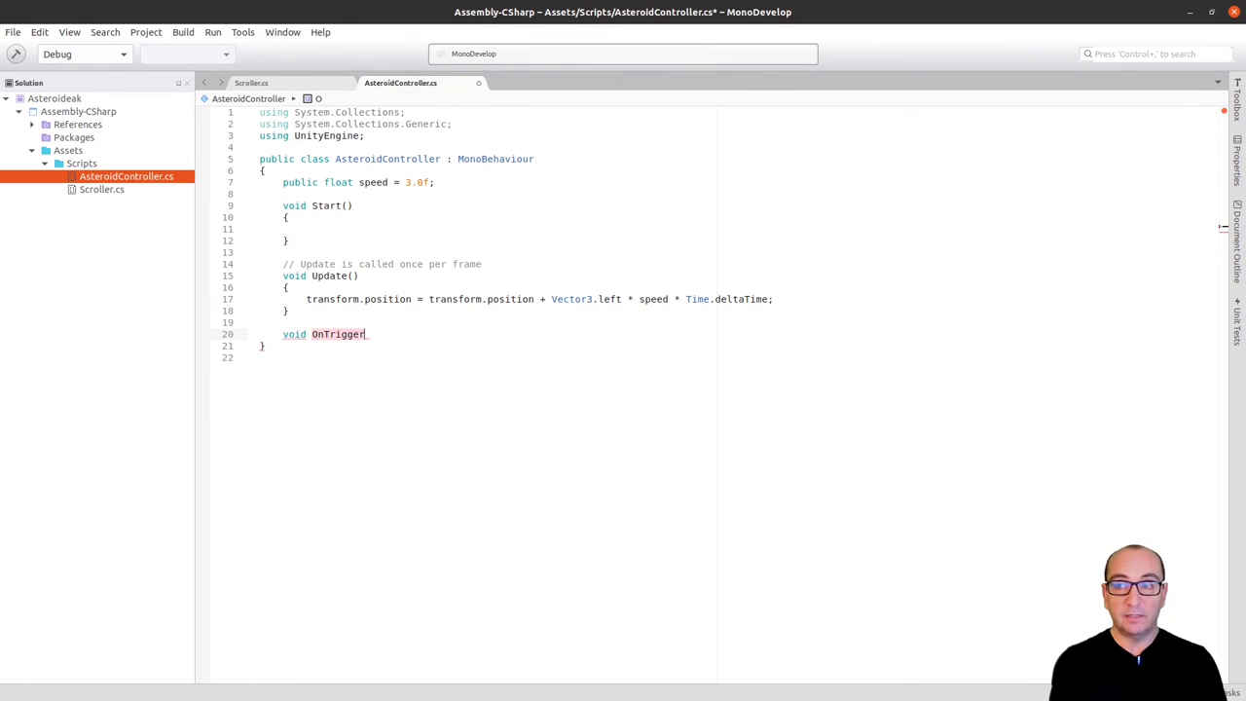
pyautogui.write('Enter2')
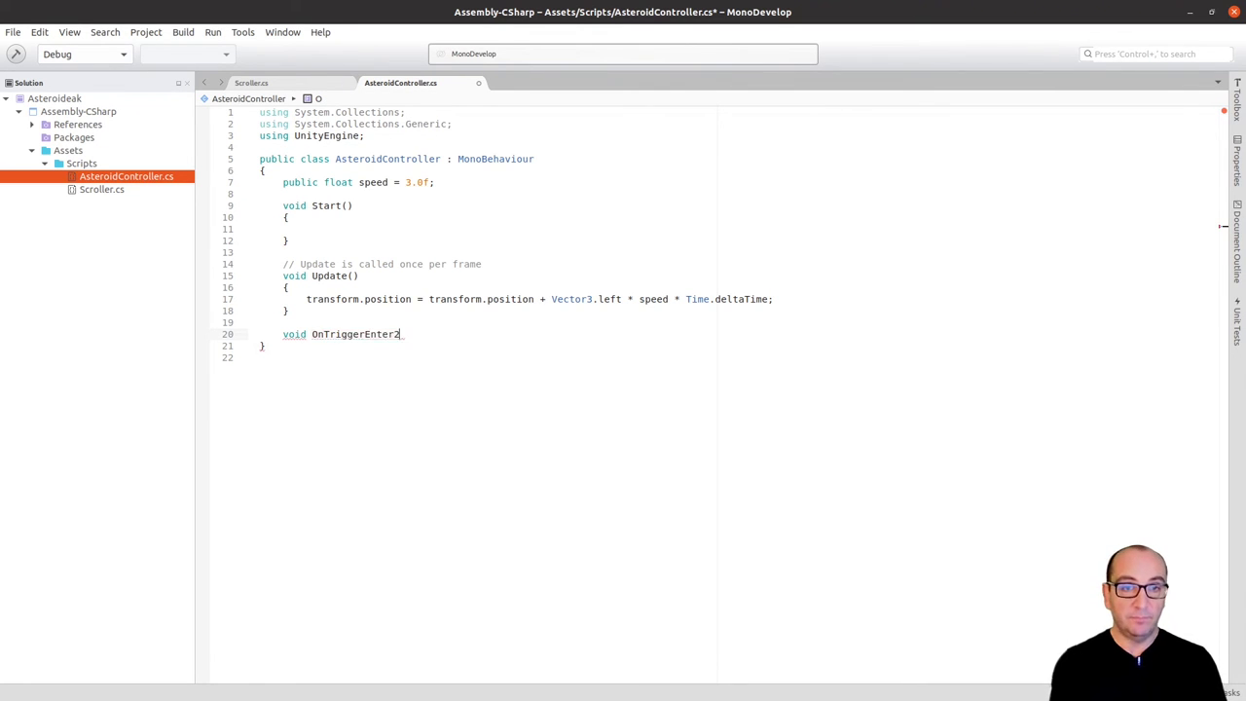
pyautogui.write('D (')
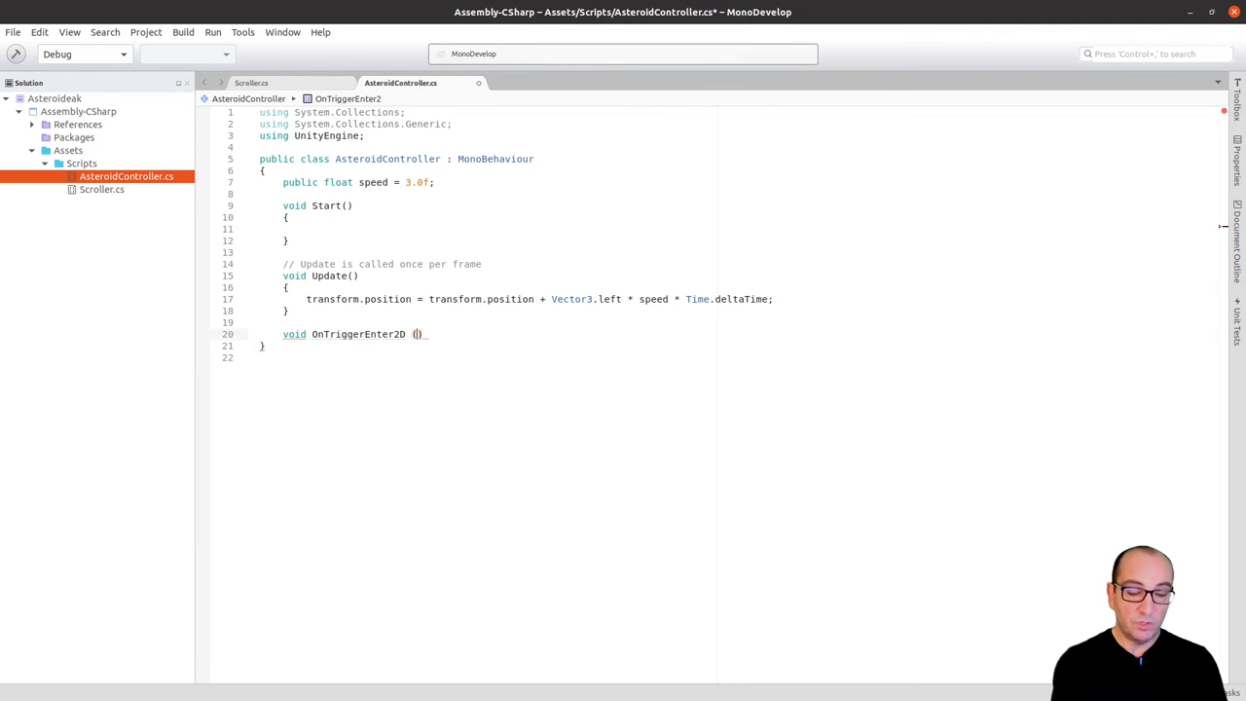
pyautogui.write('C')
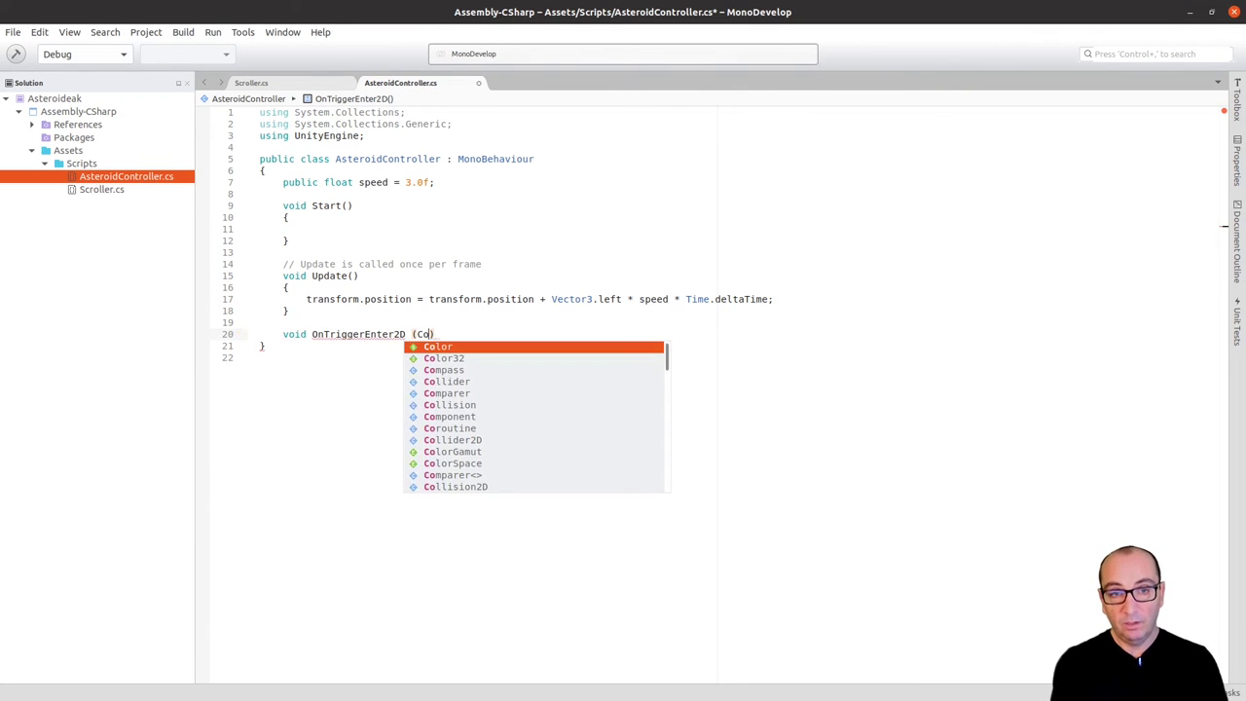
pyautogui.write('oll')
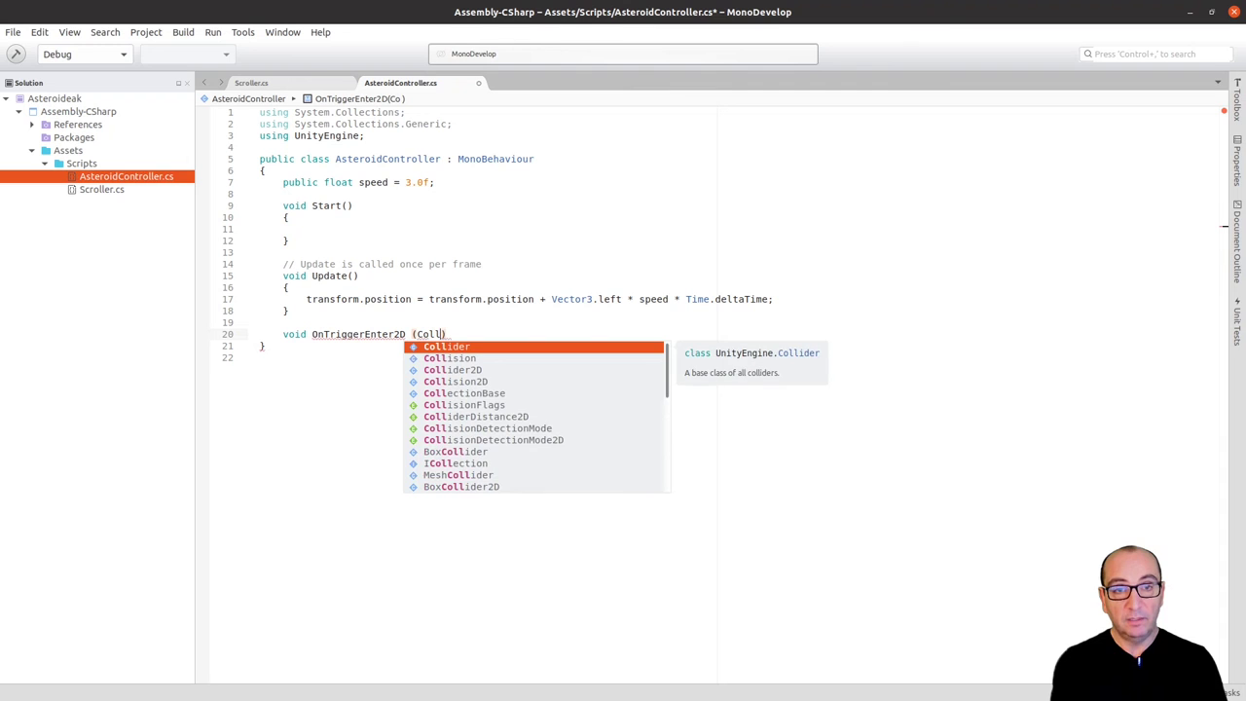
pyautogui.write('i')
pyautogui.press('Down')
pyautogui.press('Down')
pyautogui.press('Return')
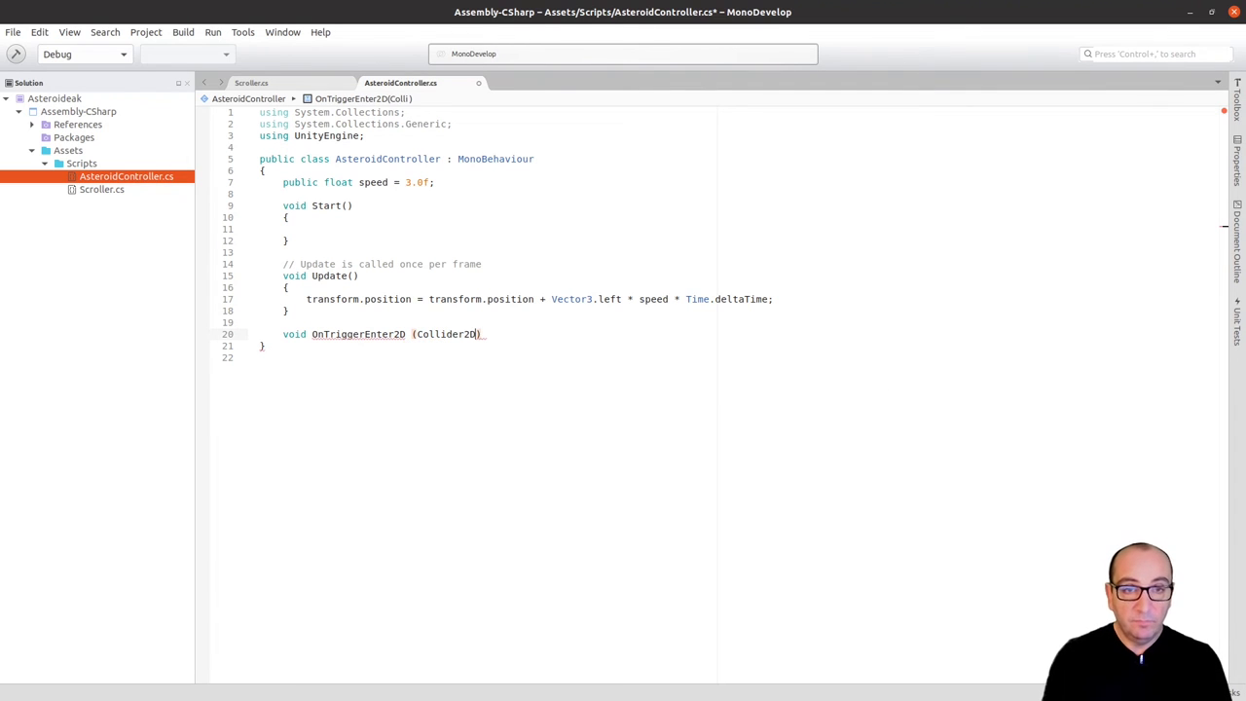
pyautogui.write('other')
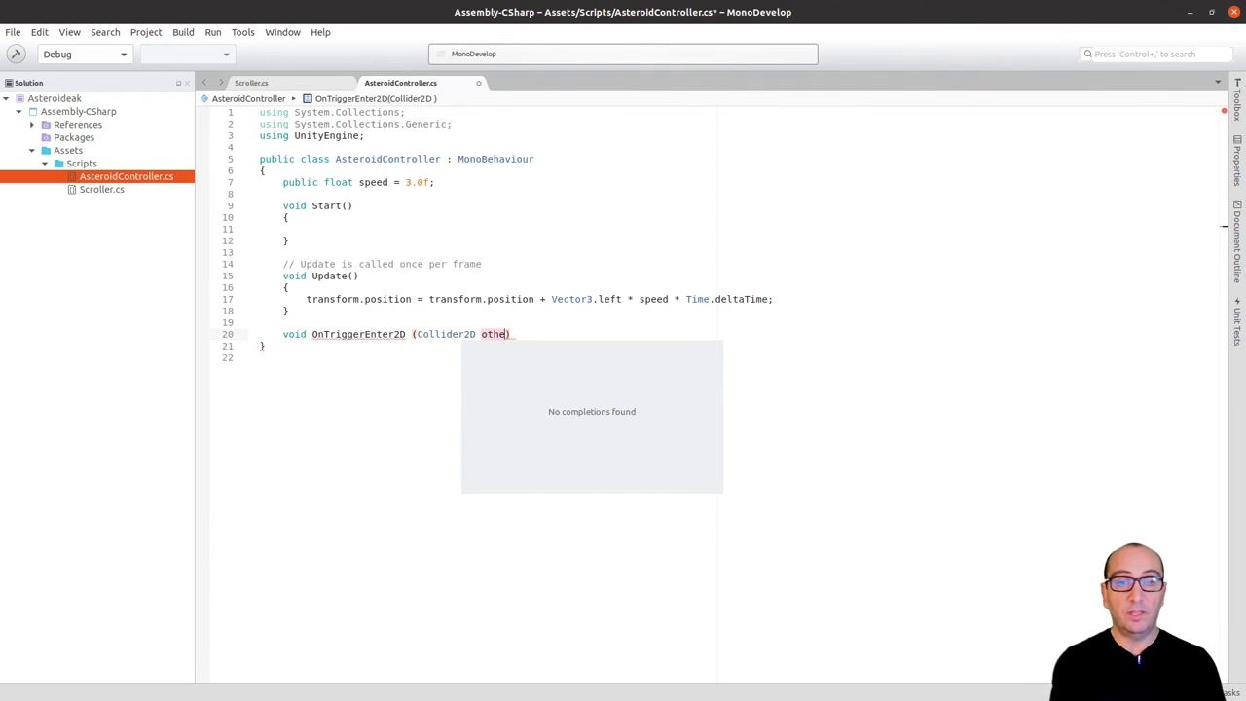
pyautogui.write(')')
pyautogui.press('Return')
pyautogui.write('{')
pyautogui.press('Return')
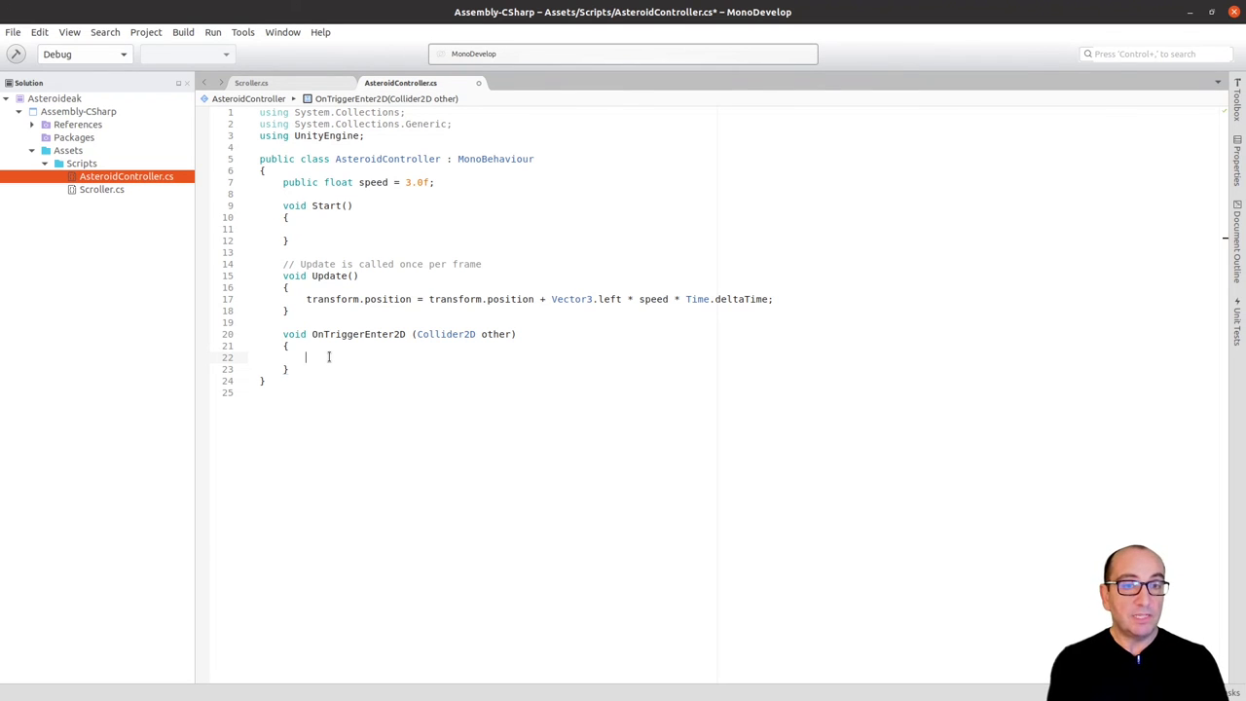
# - Make OnTriggerEnter2D call Destroy(gameObject); and save AsteroidController.cs
pyautogui.write('Destroy')
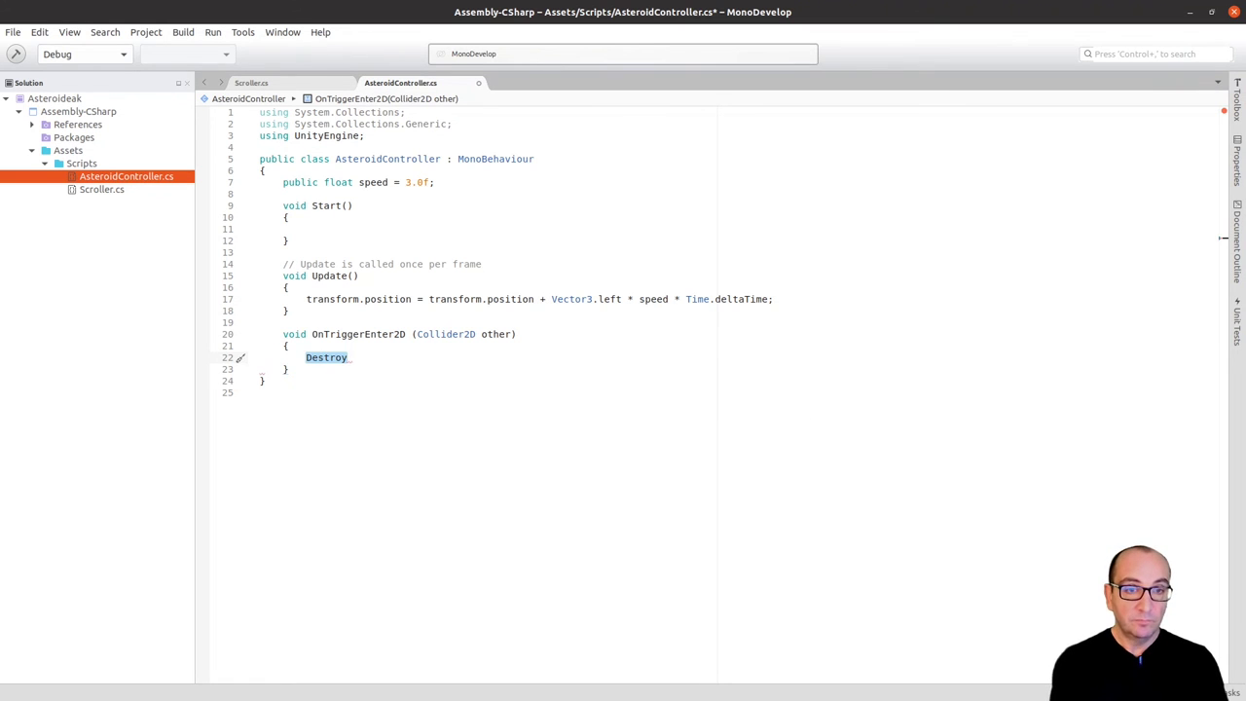
pyautogui.write('(')
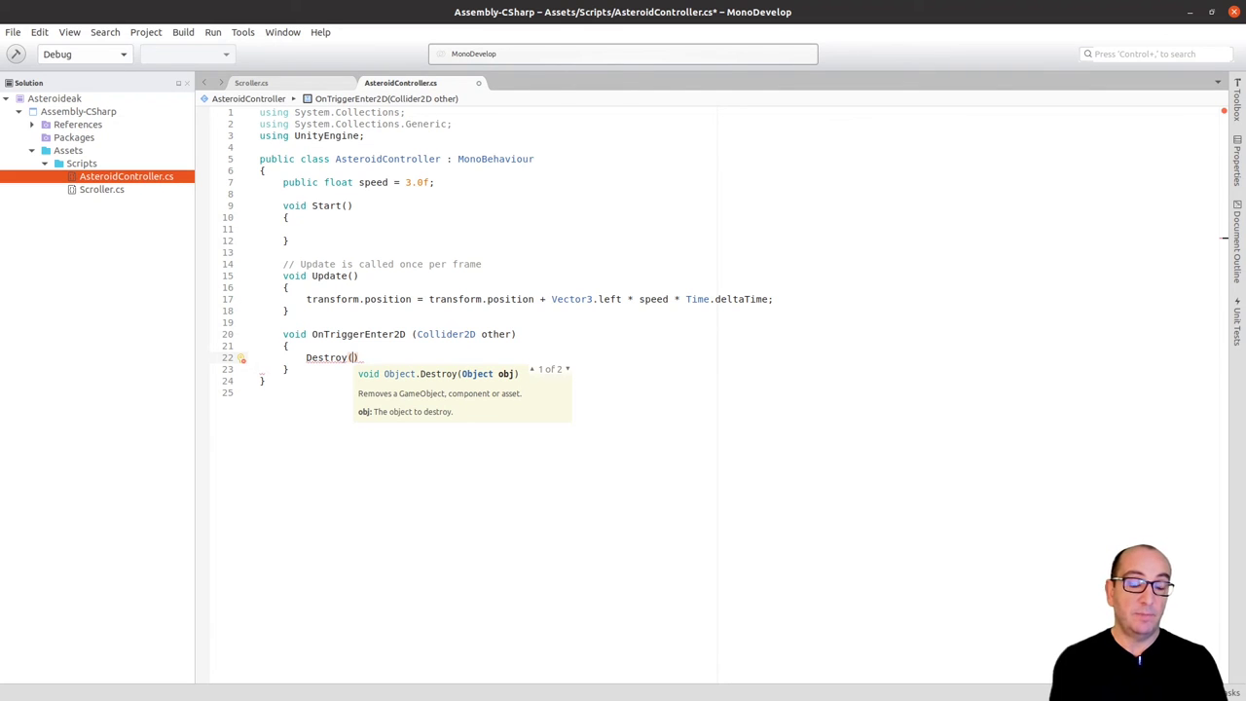
pyautogui.write('ga')
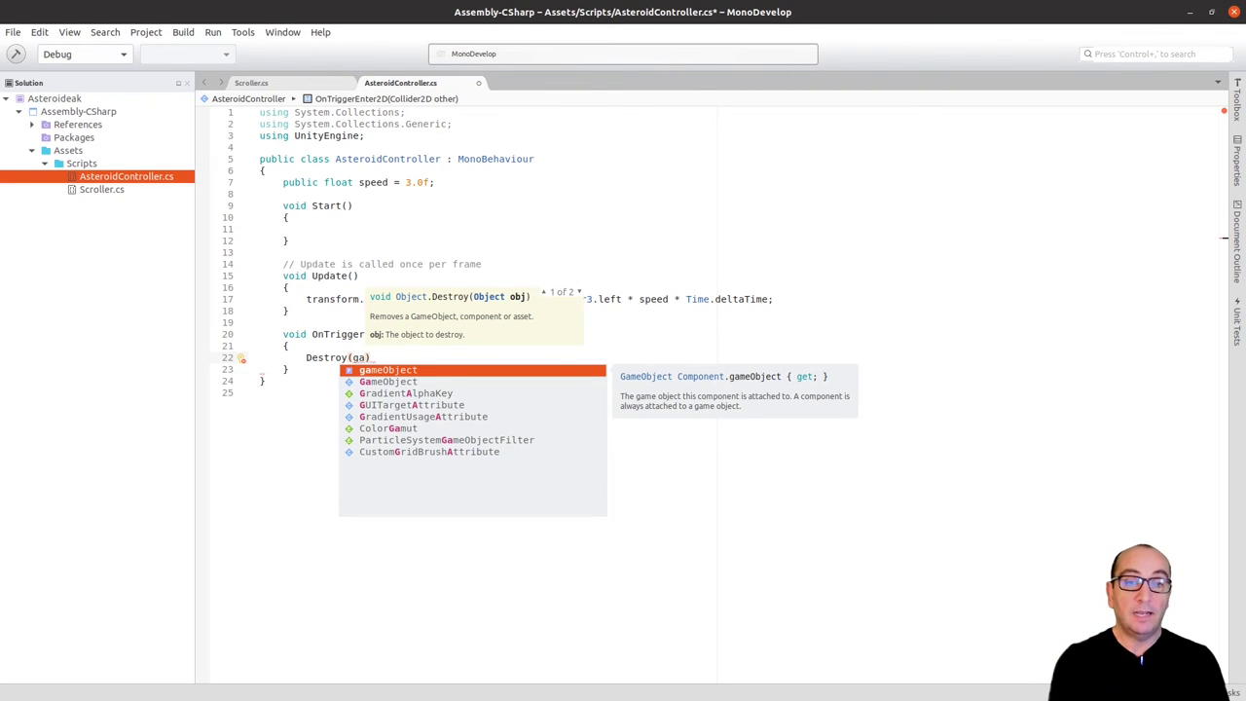
pyautogui.press('Down')
pyautogui.press('Up')
pyautogui.press('Return')
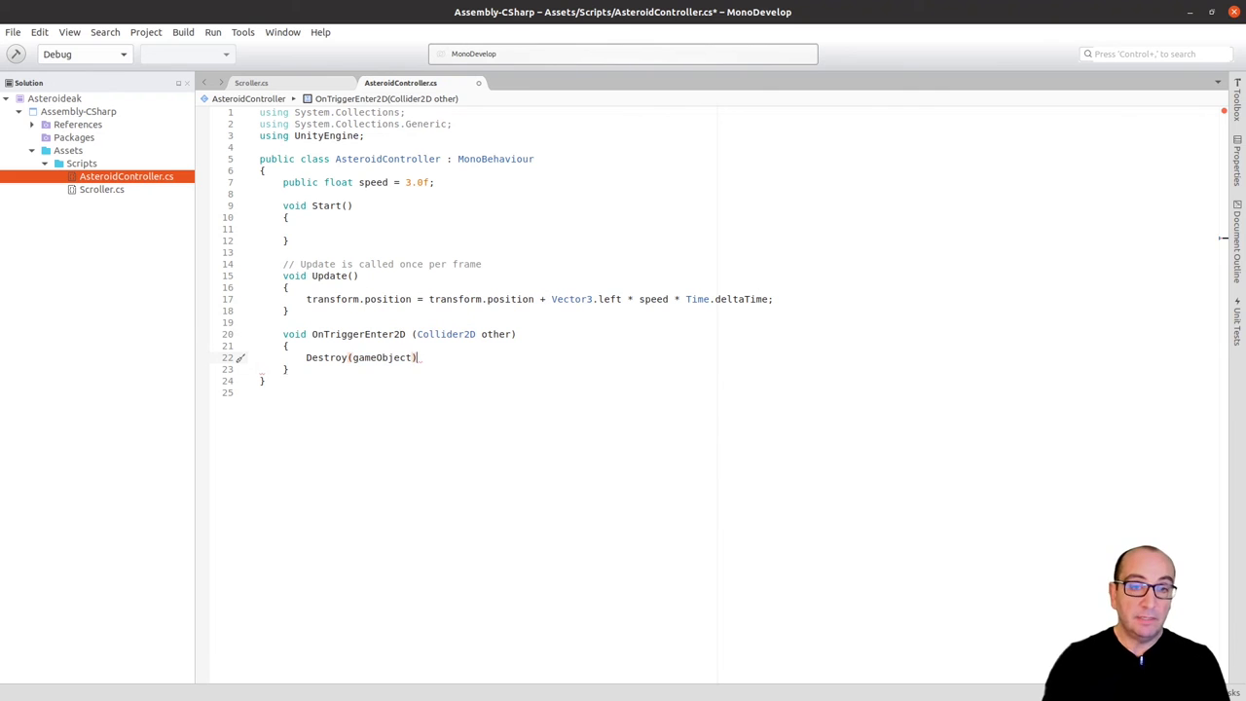
pyautogui.write(';')
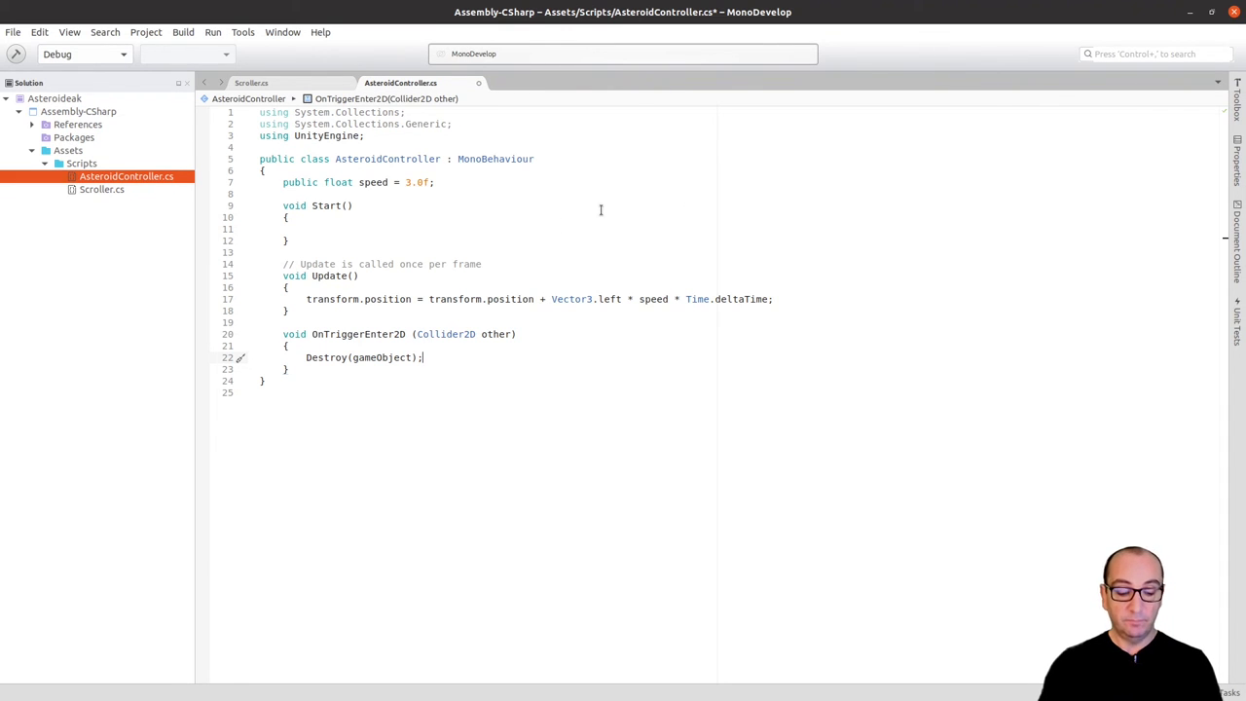
pyautogui.hotkey('ctrl', 's')
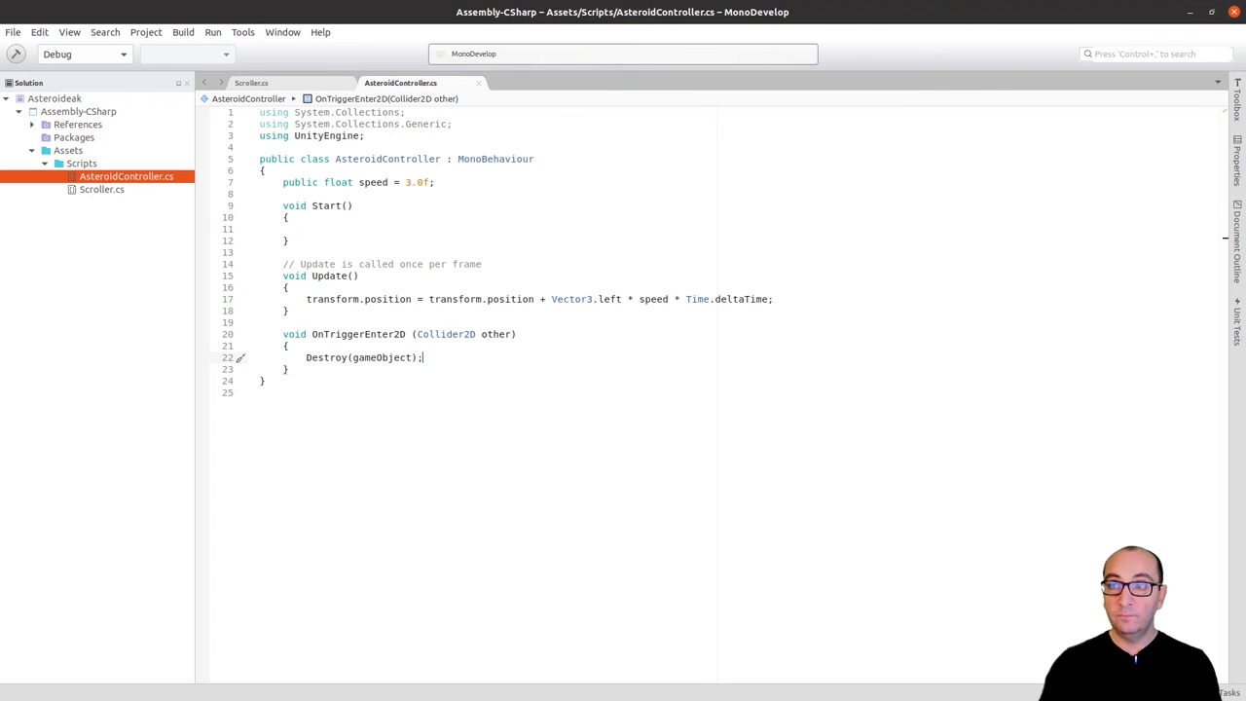
pyautogui.hotkey('alt', 'Tab')
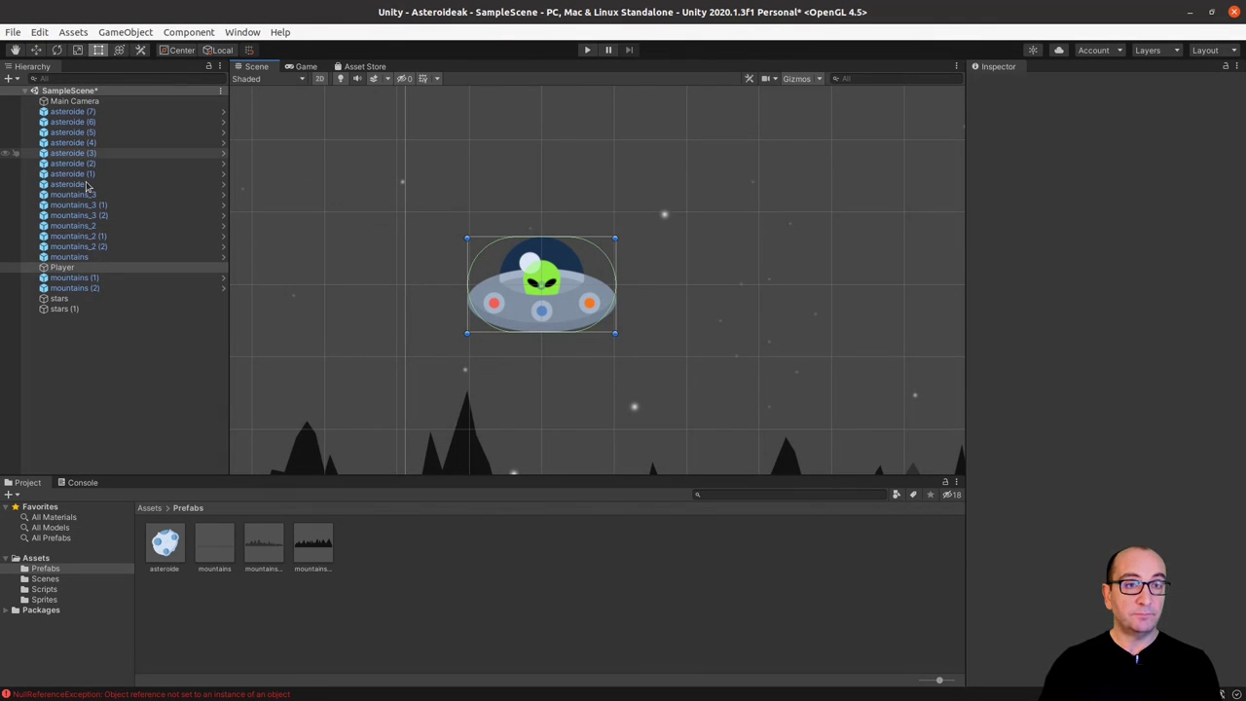
# - Inspect the asteroide object, then run the game in Play mode
pyautogui.click(87, 185)
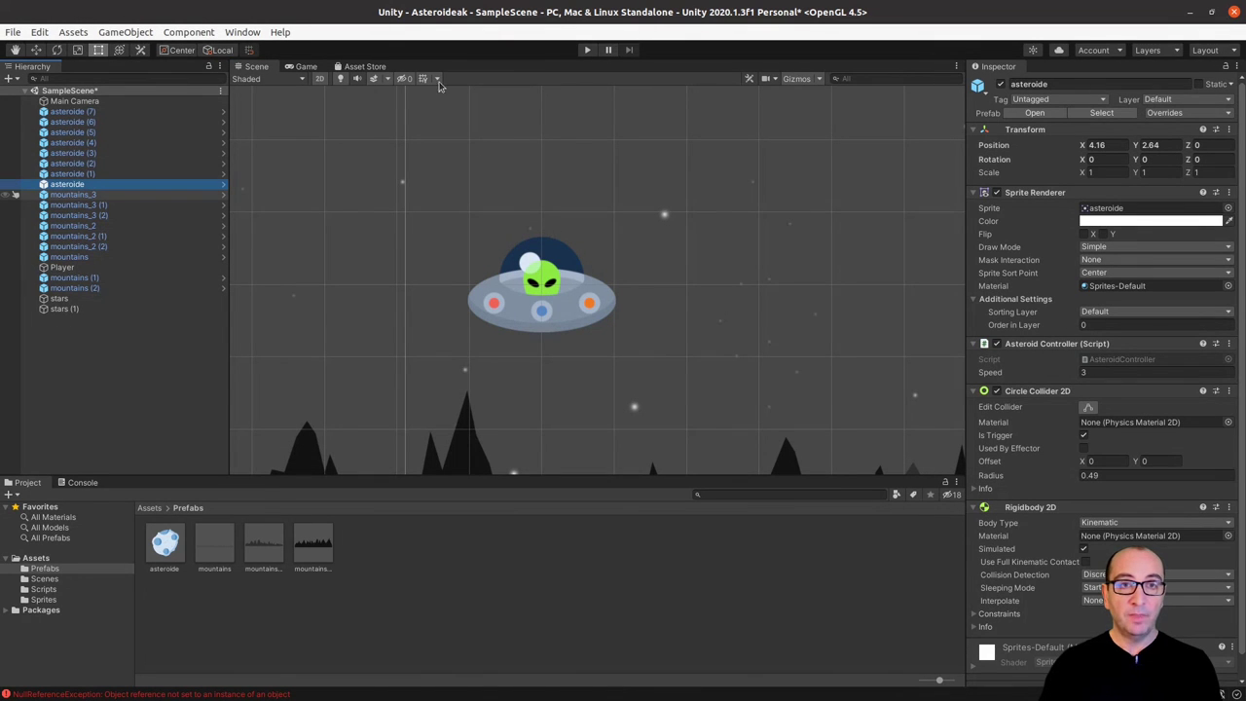
pyautogui.click(586, 51)
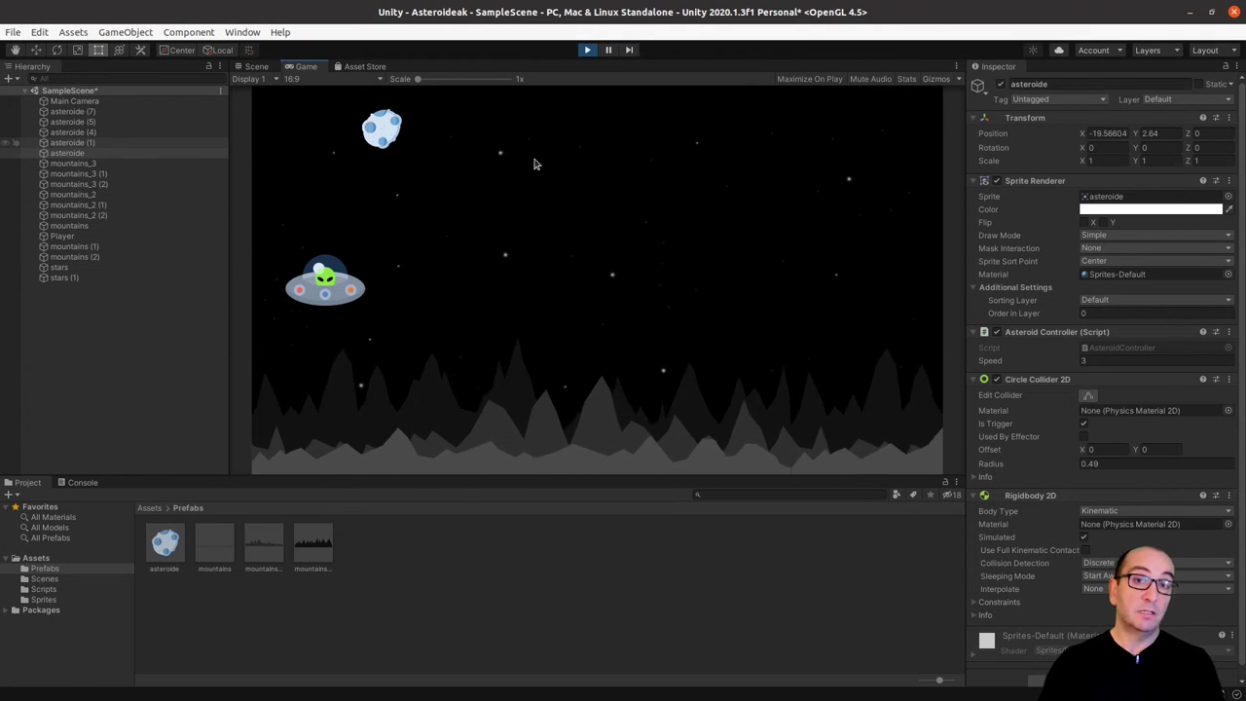
# - Watch asteroide (4) up close in the Scene view while the game runs
pyautogui.hotkey('ctrl', '1')
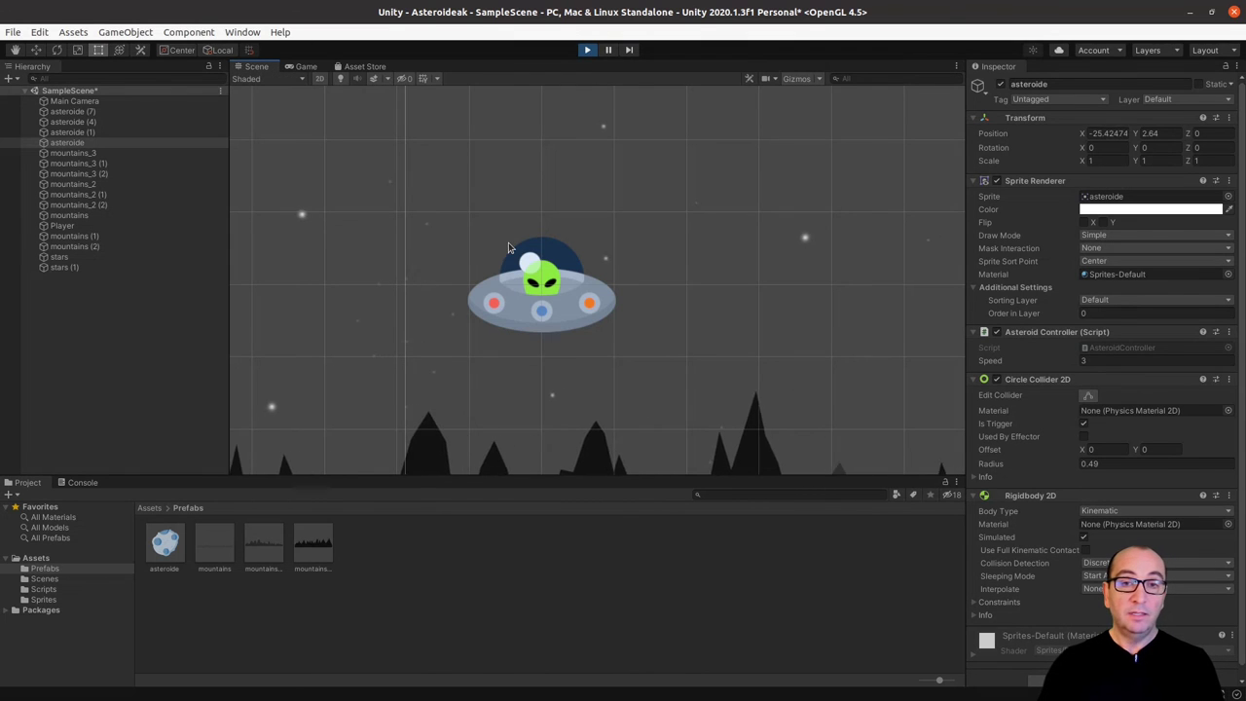
pyautogui.click(76, 121)
pyautogui.doubleClick(76, 120)
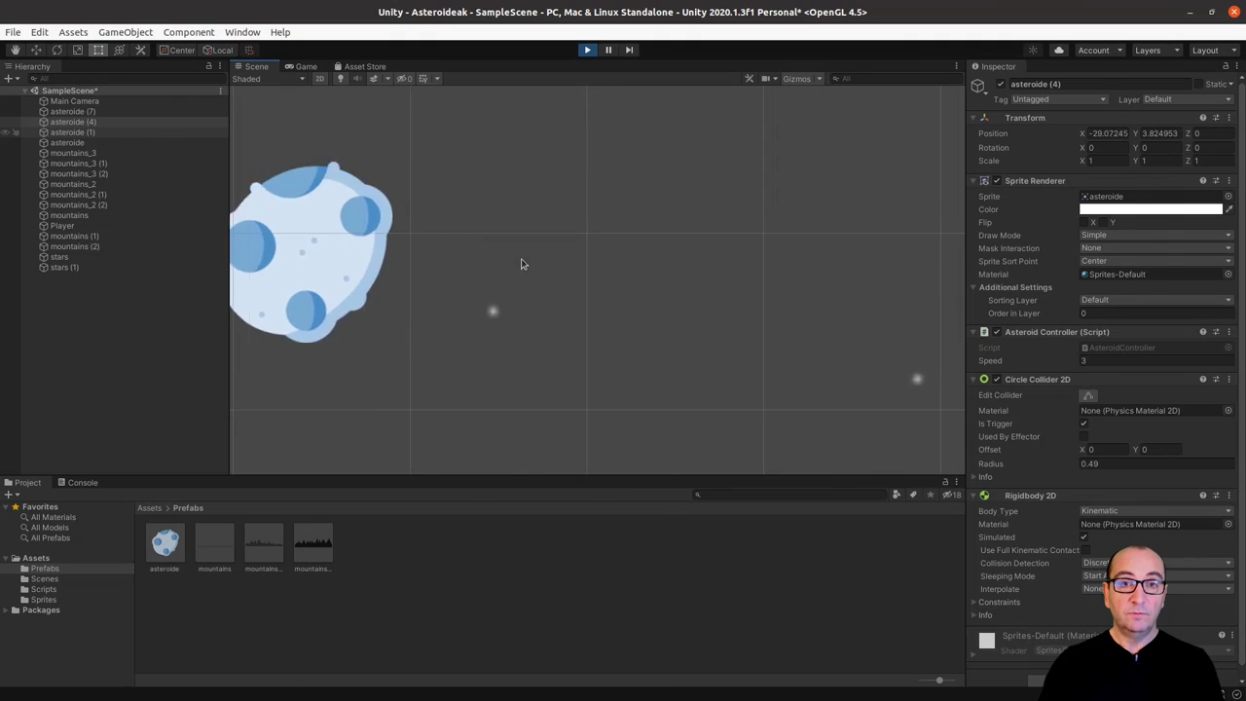
pyautogui.scroll(-5, 522, 261)
pyautogui.scroll(-1, 576, 252)
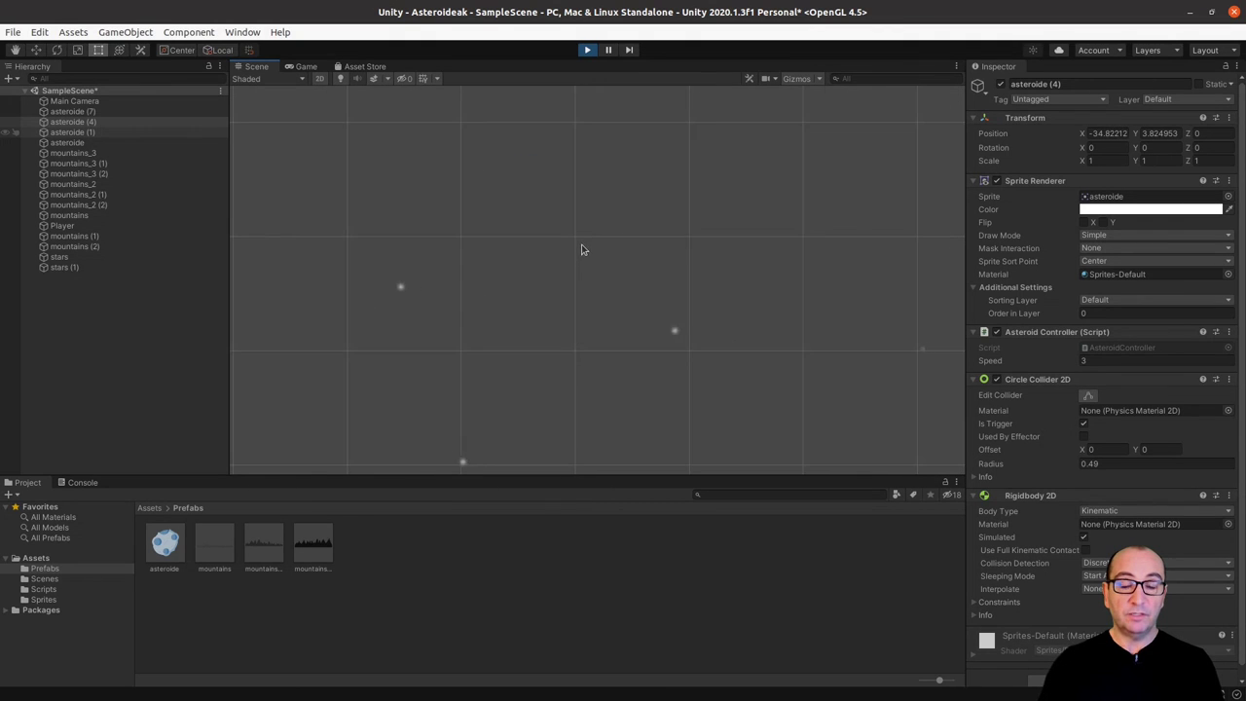
pyautogui.click(337, 288)
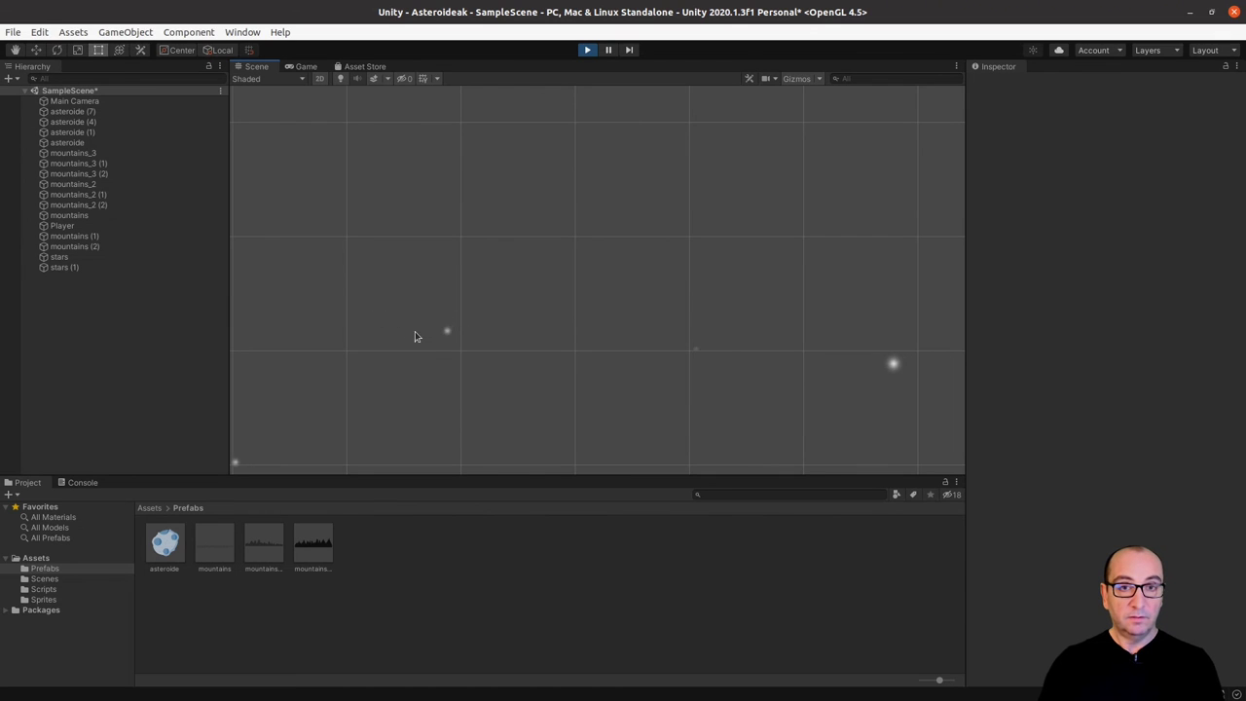
# - Frame the stars object, then stop Play mode and recentre the view on the scene
pyautogui.click(56, 256)
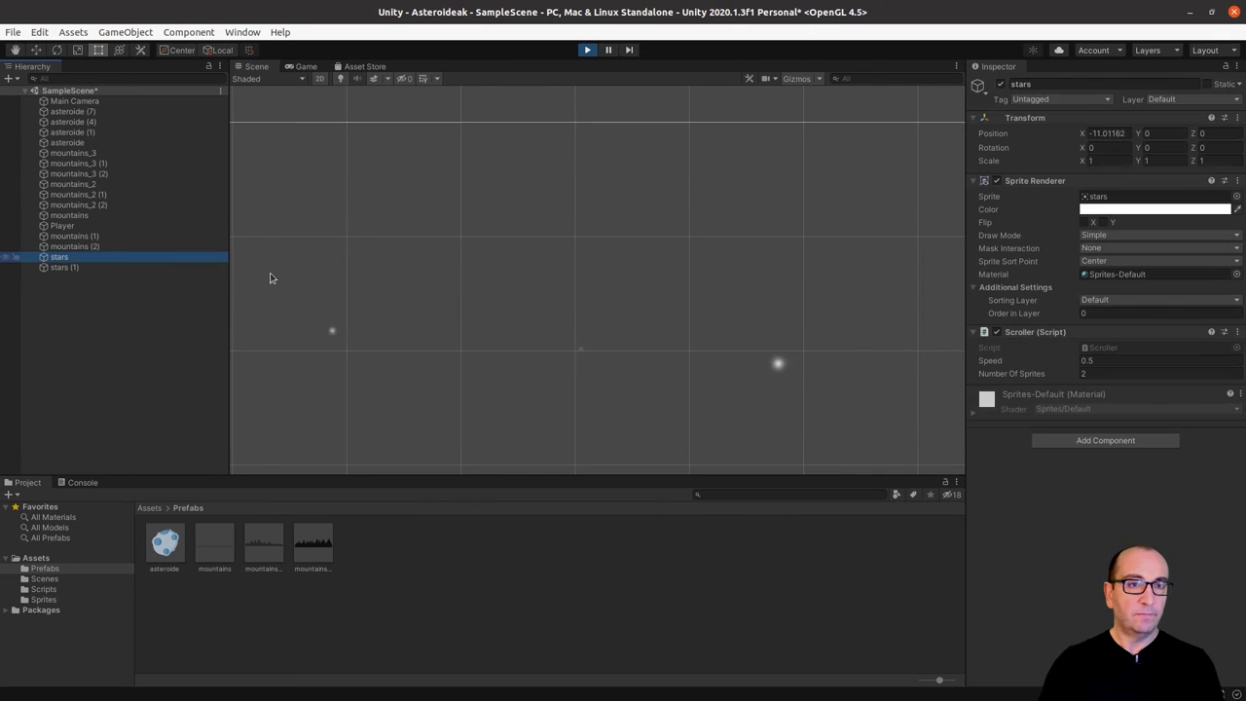
pyautogui.press('f')
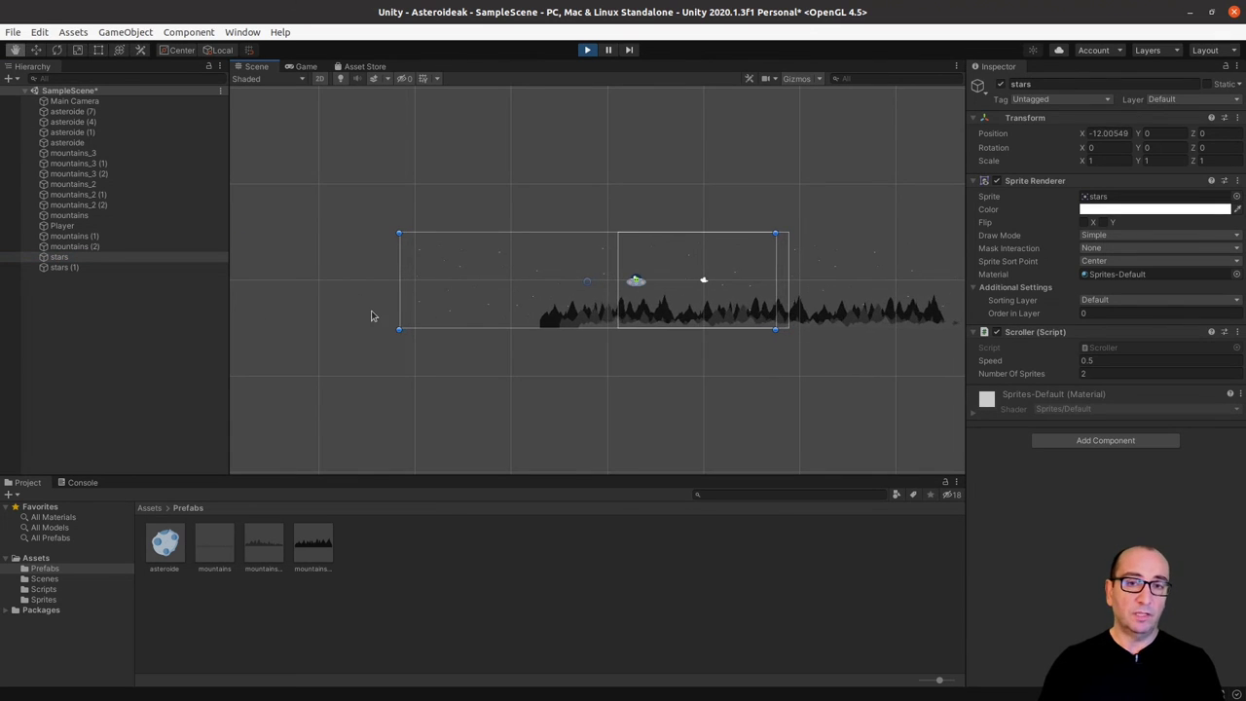
pyautogui.moveTo(370, 314); pyautogui.dragTo(579, 306, button='middle')
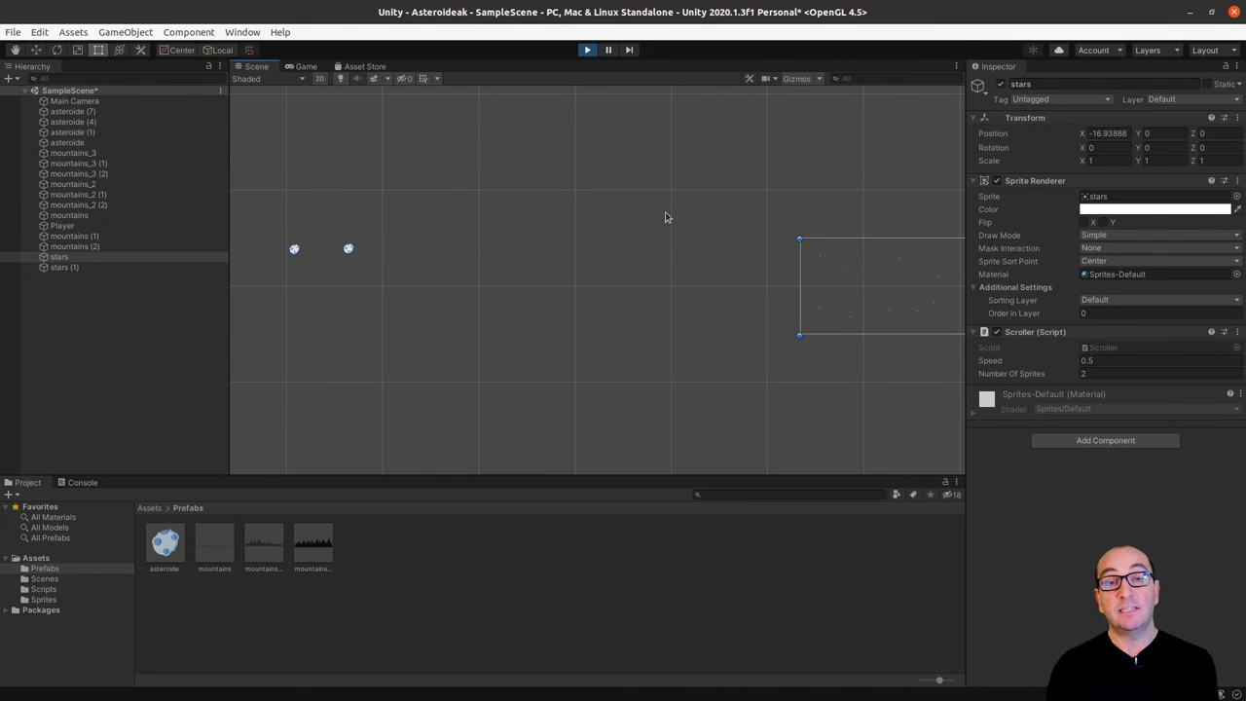
pyautogui.click(587, 49)
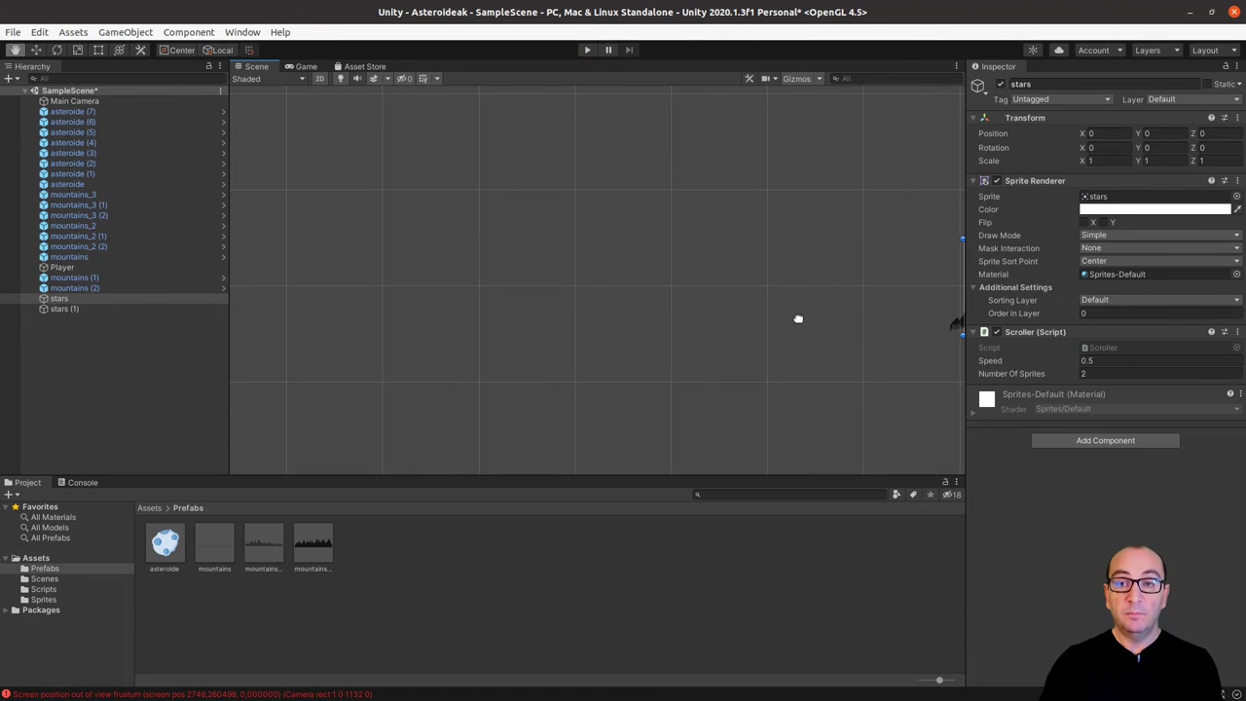
pyautogui.moveTo(715, 307); pyautogui.dragTo(498, 327, button='middle')
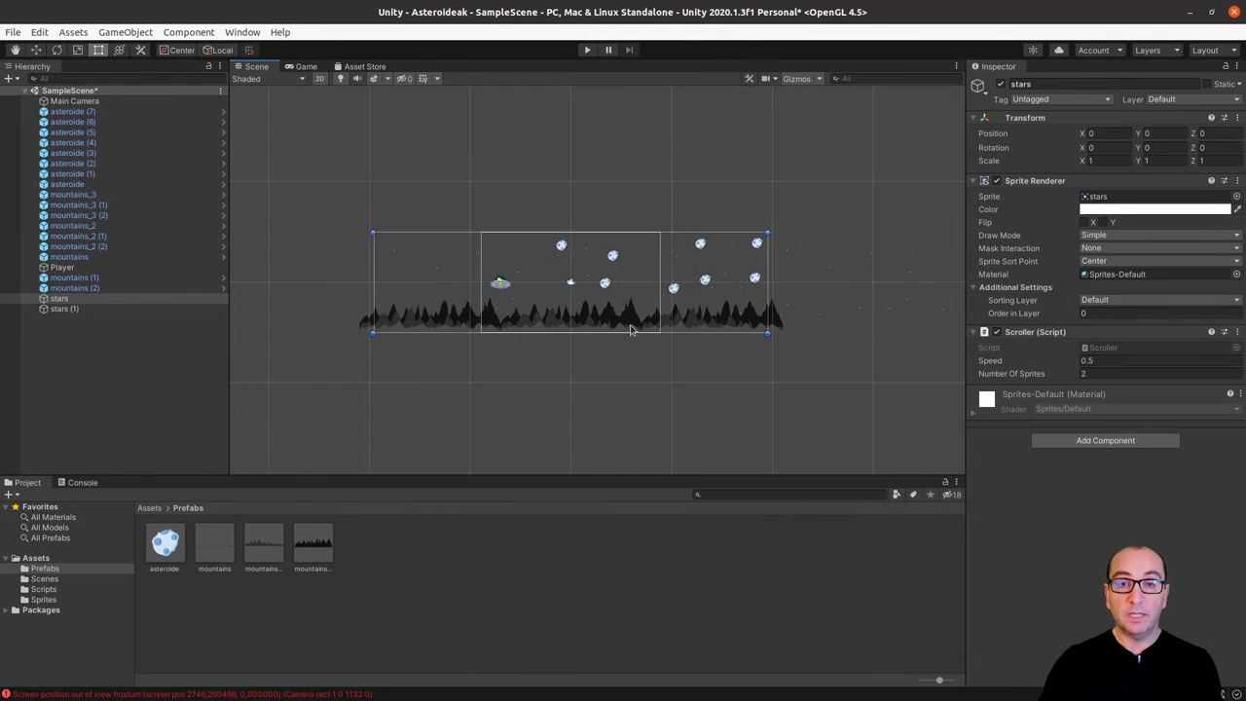